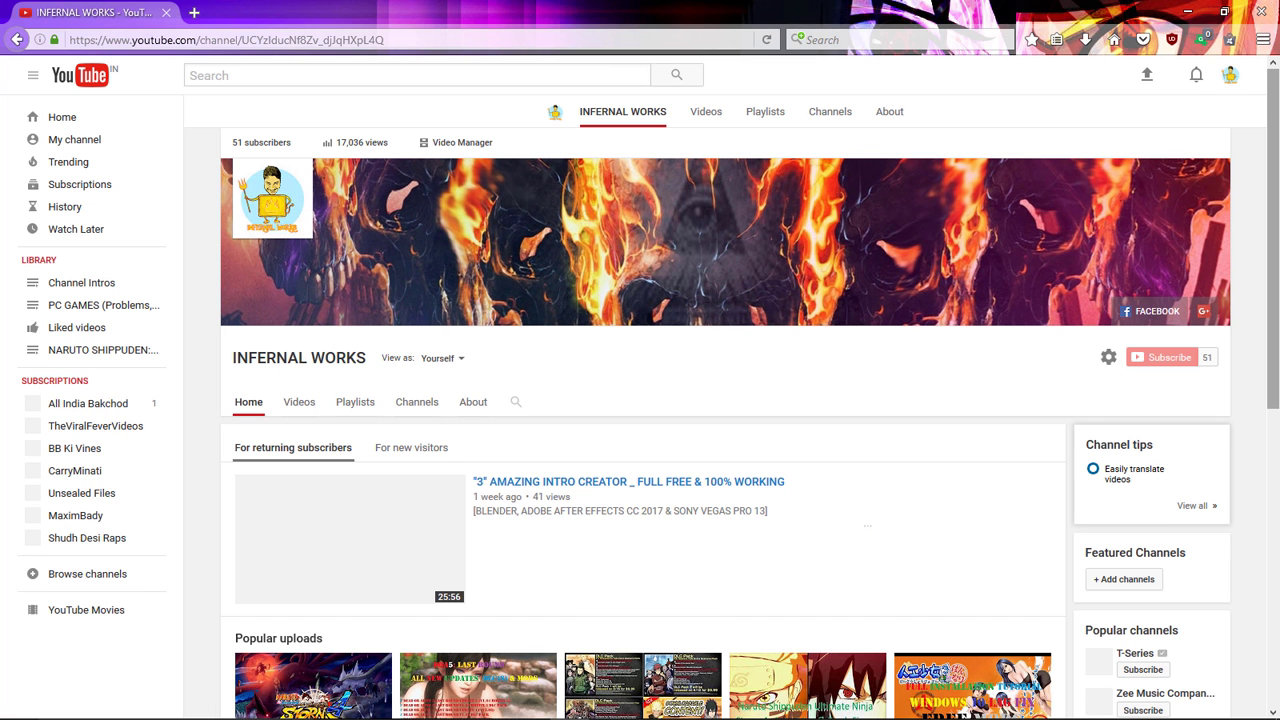
Step: Look over the INFERNAL WORKS channel, open its "3" AMAZING INTRO CREATOR video and pause playback
{"action": "scroll", "coordinate": [1278, 385], "scroll_direction": "down", "scroll_amount": 5}
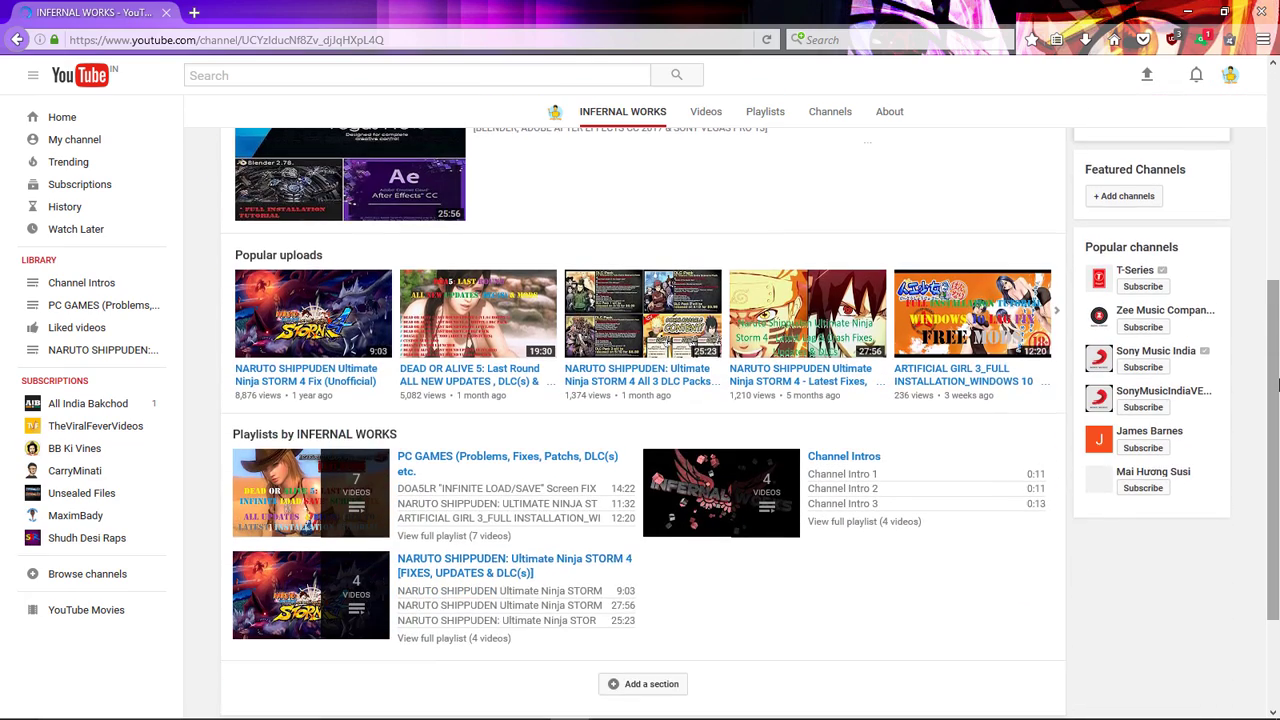
{"action": "scroll", "coordinate": [1278, 385], "scroll_direction": "down", "scroll_amount": 2}
{"action": "scroll", "coordinate": [1278, 385], "scroll_direction": "up", "scroll_amount": 6}
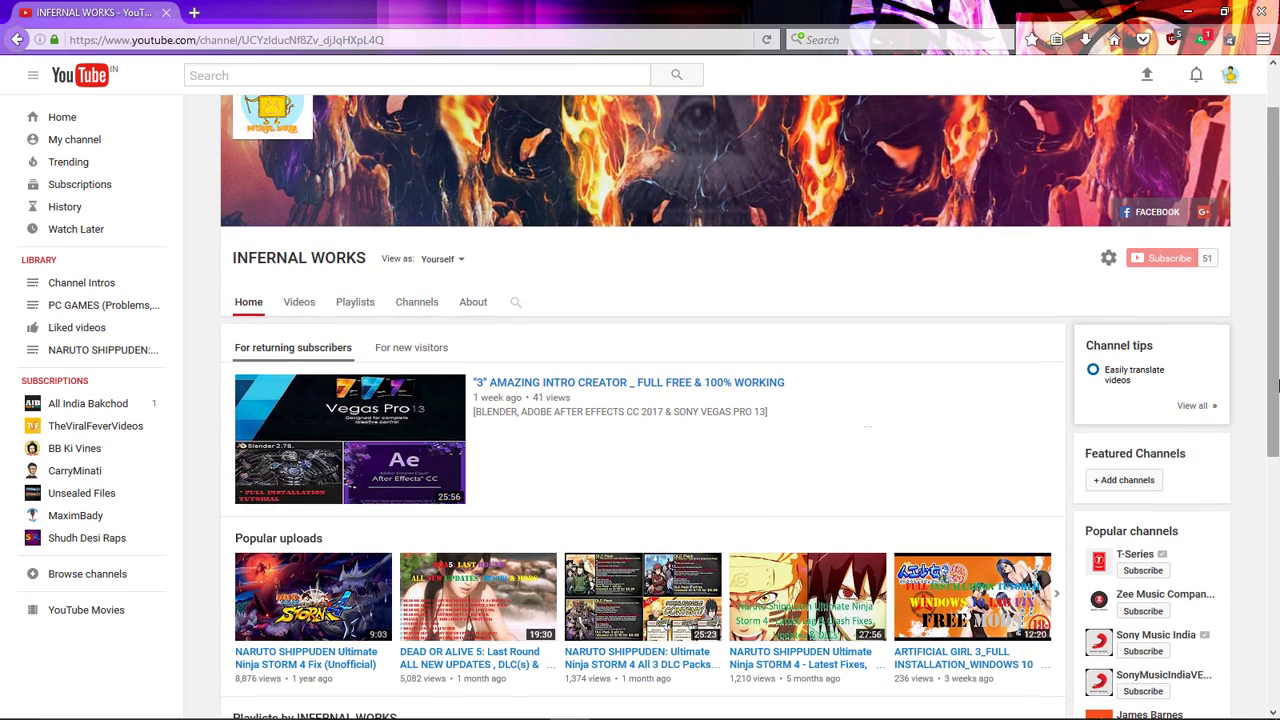
{"action": "left_click", "coordinate": [758, 382]}
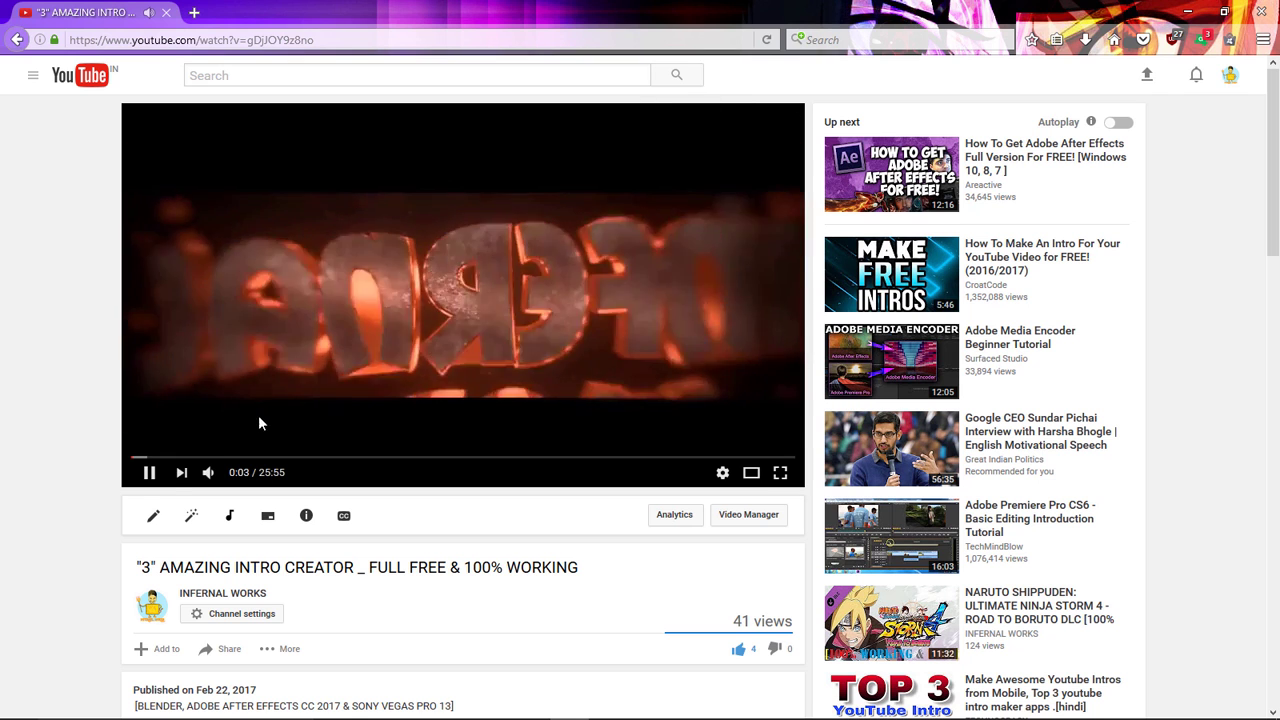
{"action": "left_click", "coordinate": [148, 472]}
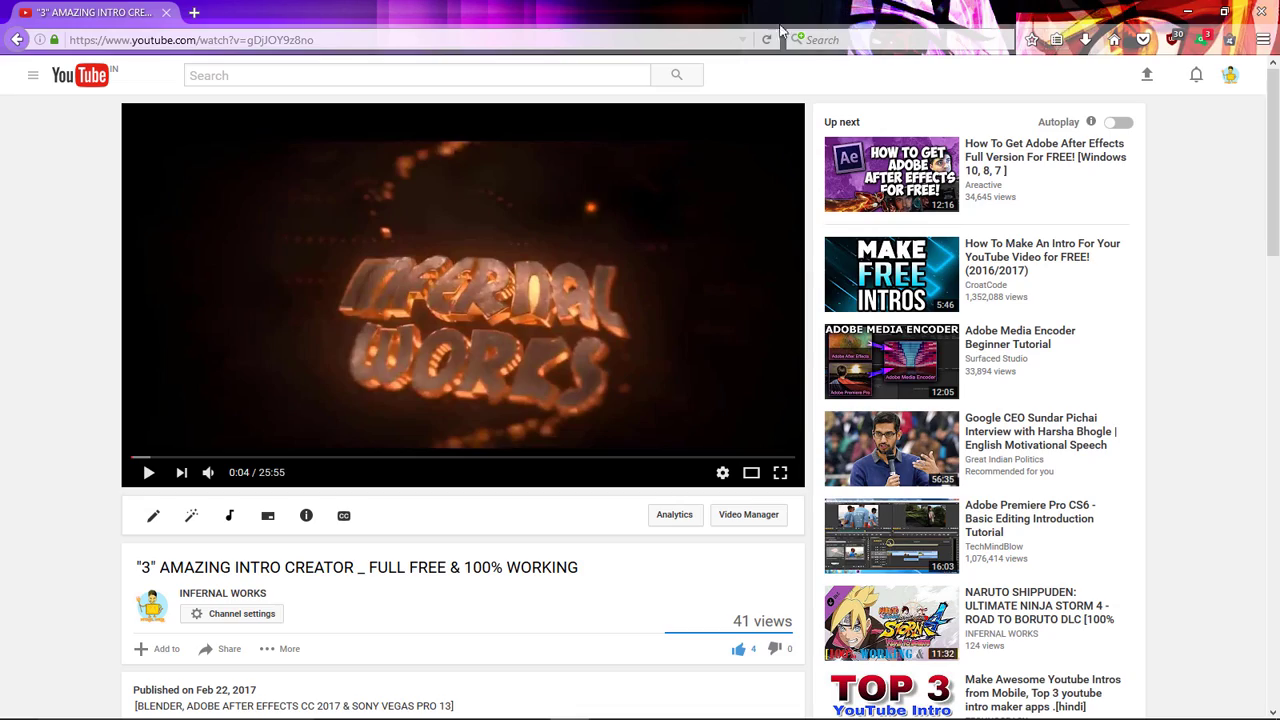
Step: Go to the chia-anime.tv website in the current browser tab
{"action": "left_click", "coordinate": [683, 40]}
{"action": "type", "text": "chia"}
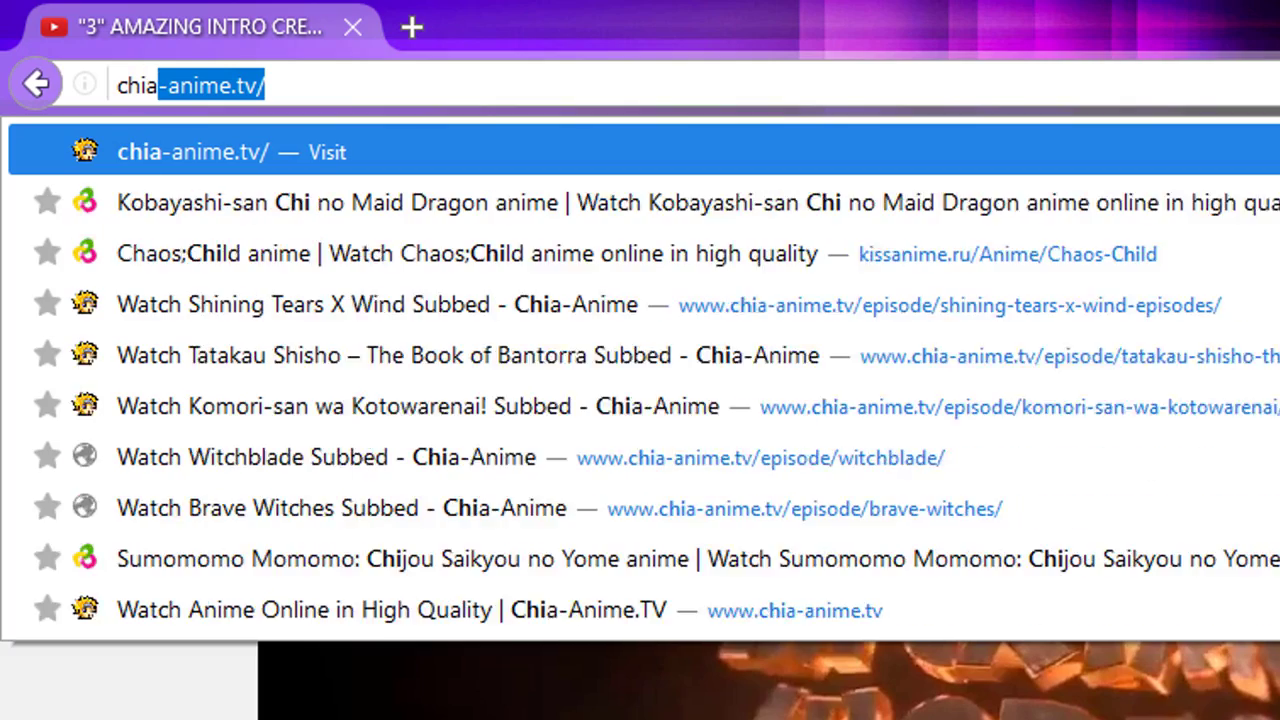
{"action": "type", "text": "-anime.tv"}
{"action": "key", "text": "Return"}
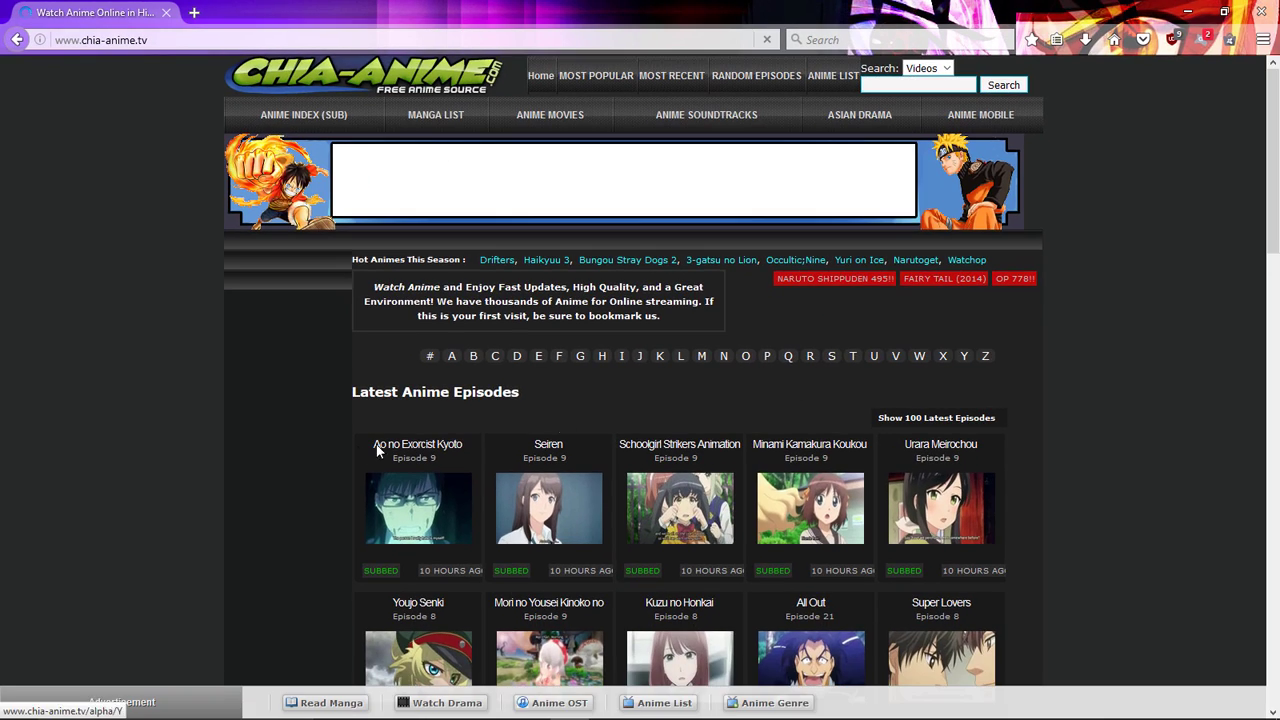
Step: Open Naruto Shippuden Episode 496 from the latest episodes and go to its MP4 video download page
{"action": "scroll", "coordinate": [274, 491], "scroll_direction": "down", "scroll_amount": 3}
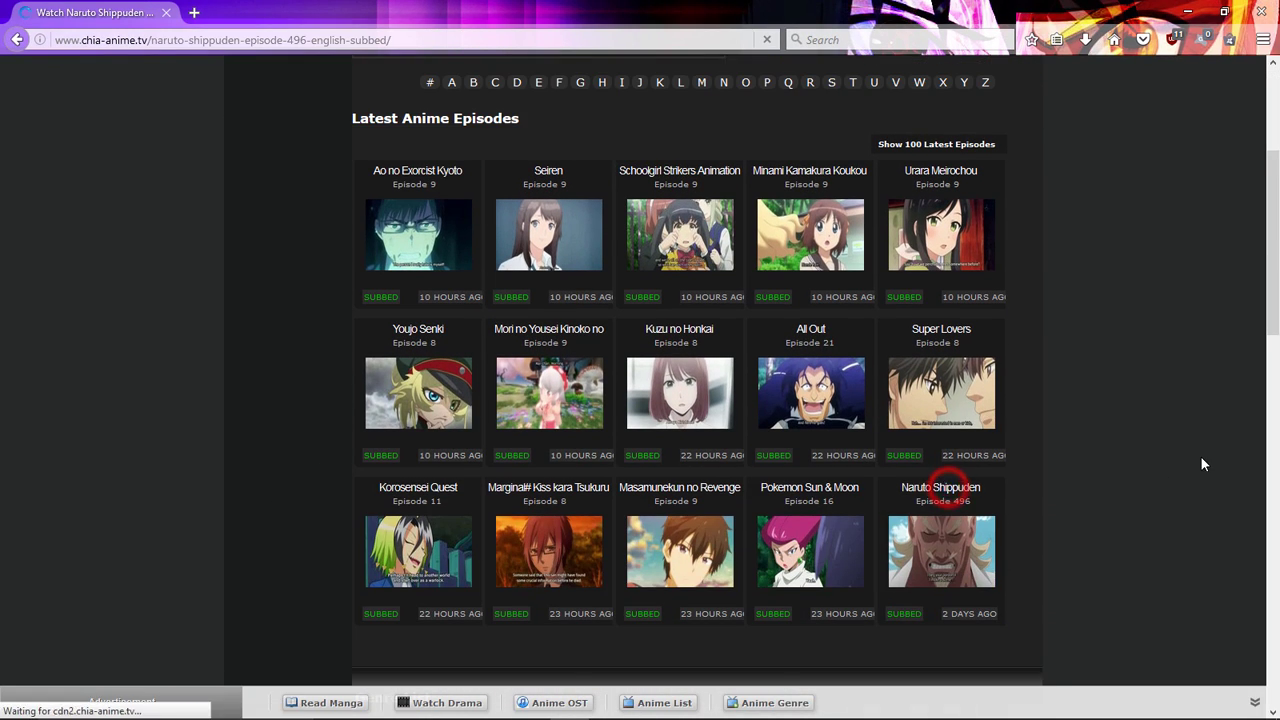
{"action": "scroll", "coordinate": [1000, 520], "scroll_direction": "down", "scroll_amount": 3}
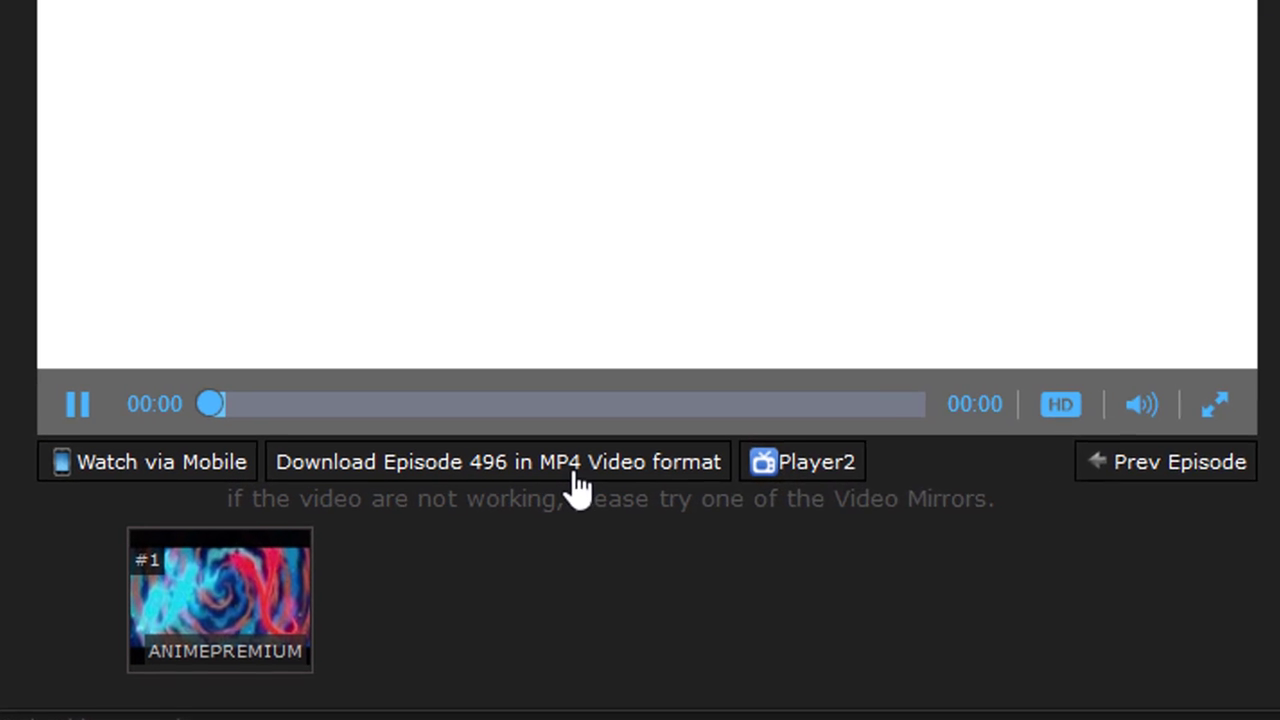
{"action": "left_click", "coordinate": [482, 418]}
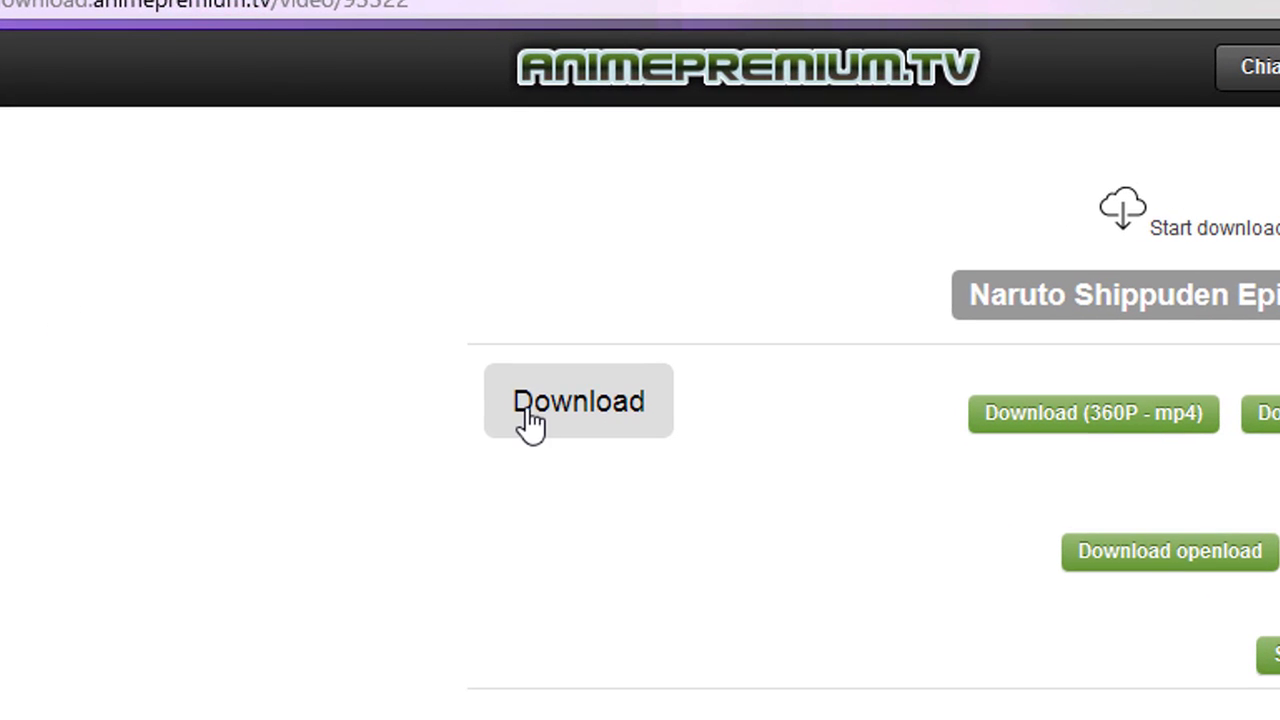
Step: Start downloading the episode, choosing to save Naruto-Shippuden-Episode-496-chia-anime.com.mp4, and view its progress in the full downloads list
{"action": "left_click", "coordinate": [530, 420]}
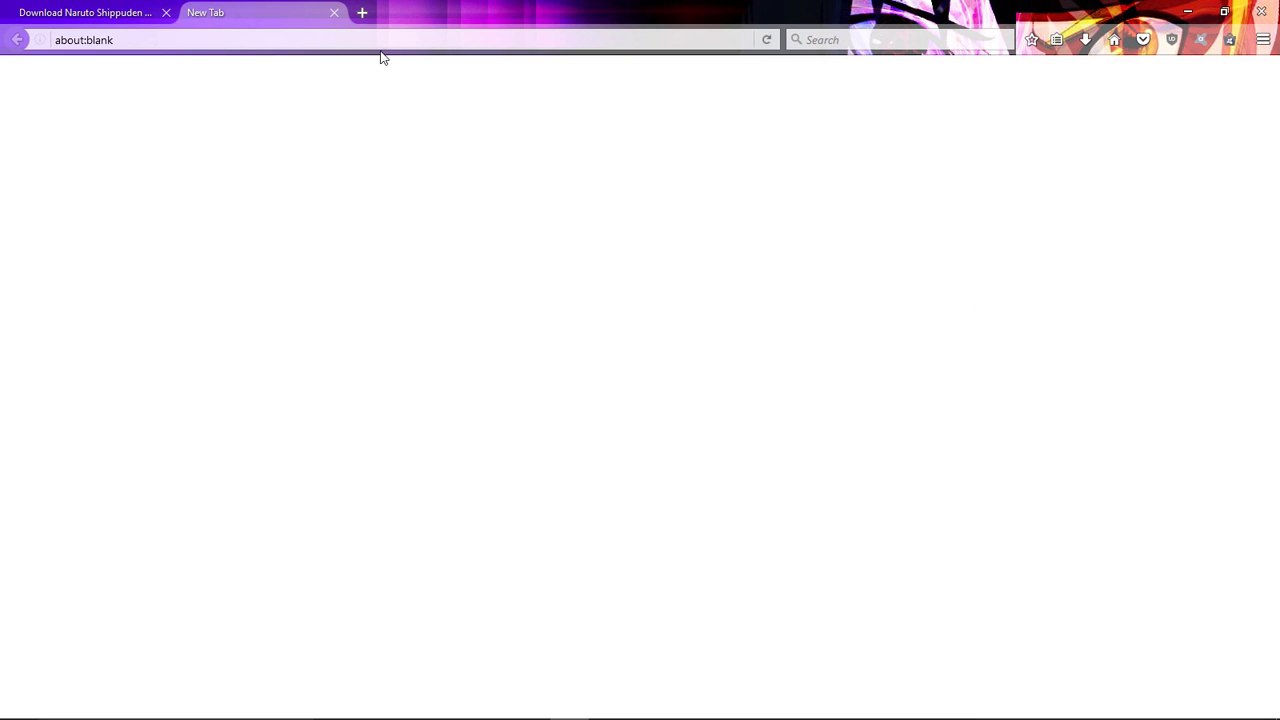
{"action": "left_click", "coordinate": [578, 467]}
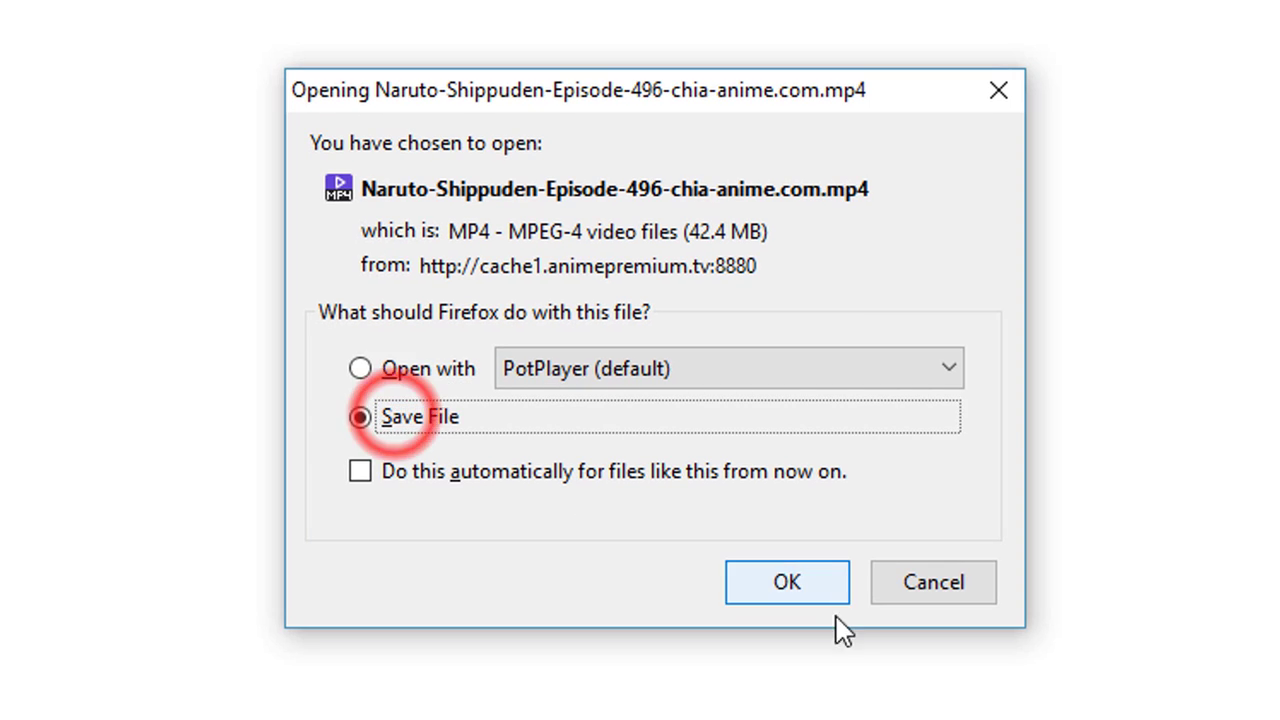
{"action": "left_click", "coordinate": [815, 595]}
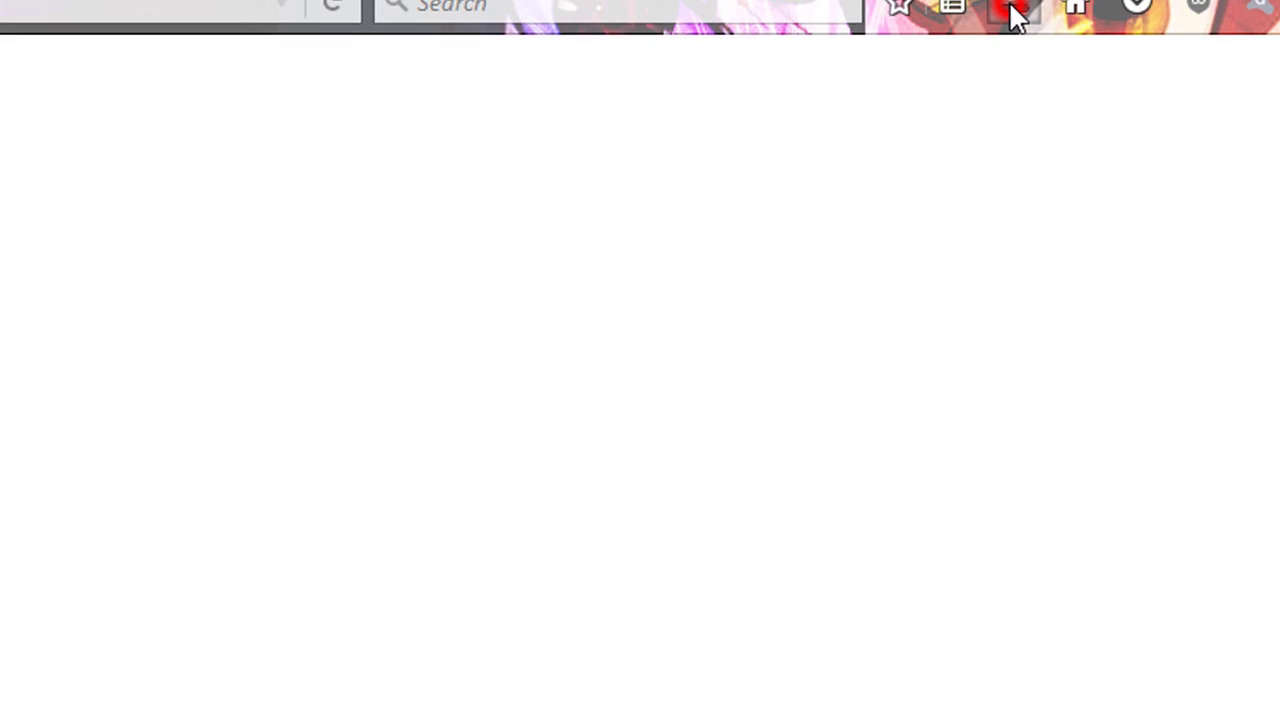
{"action": "left_click", "coordinate": [1015, 15]}
{"action": "left_click", "coordinate": [677, 243]}
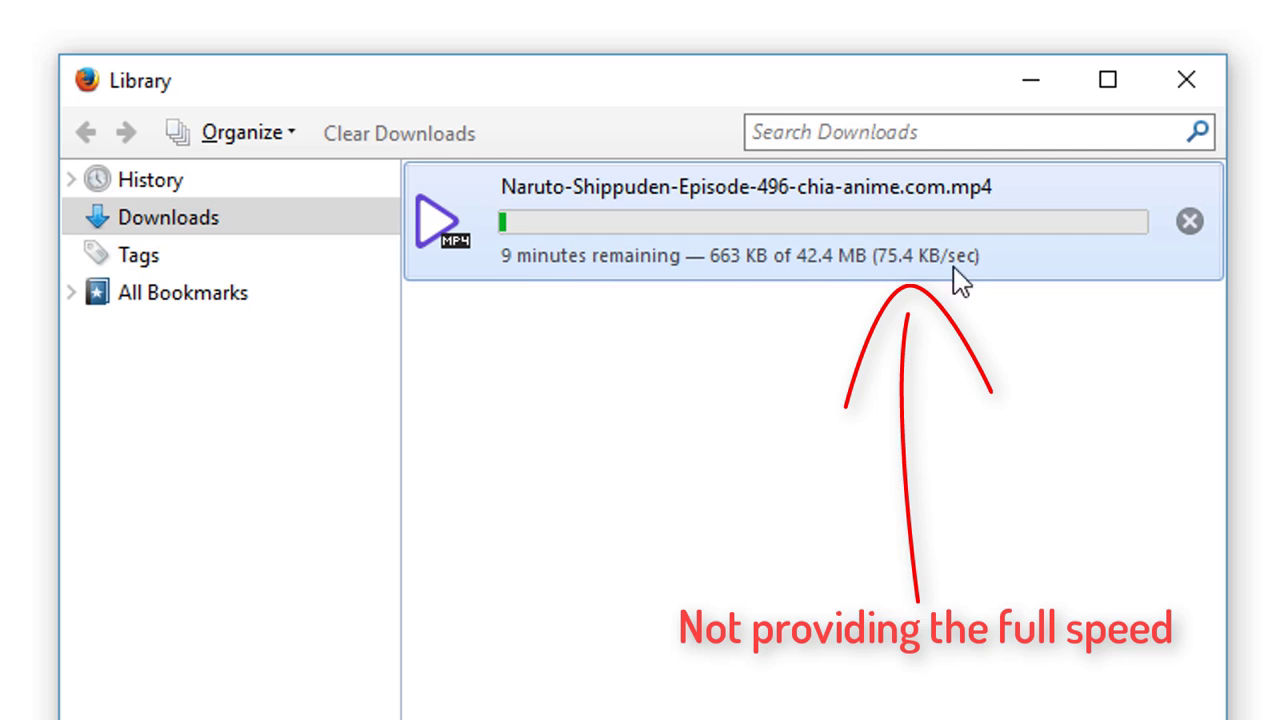
Step: Cancel the running episode download, clear it from the downloads list and close the Library window
{"action": "left_click", "coordinate": [1190, 222]}
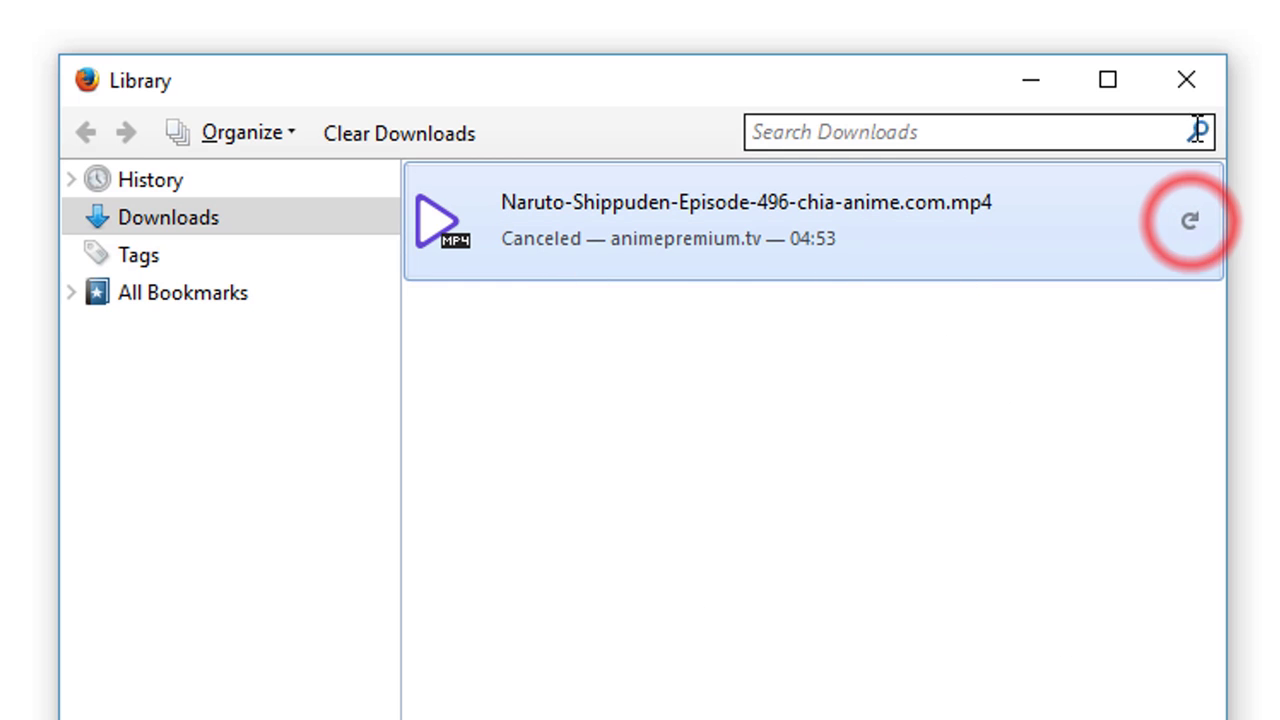
{"action": "right_click", "coordinate": [1077, 229]}
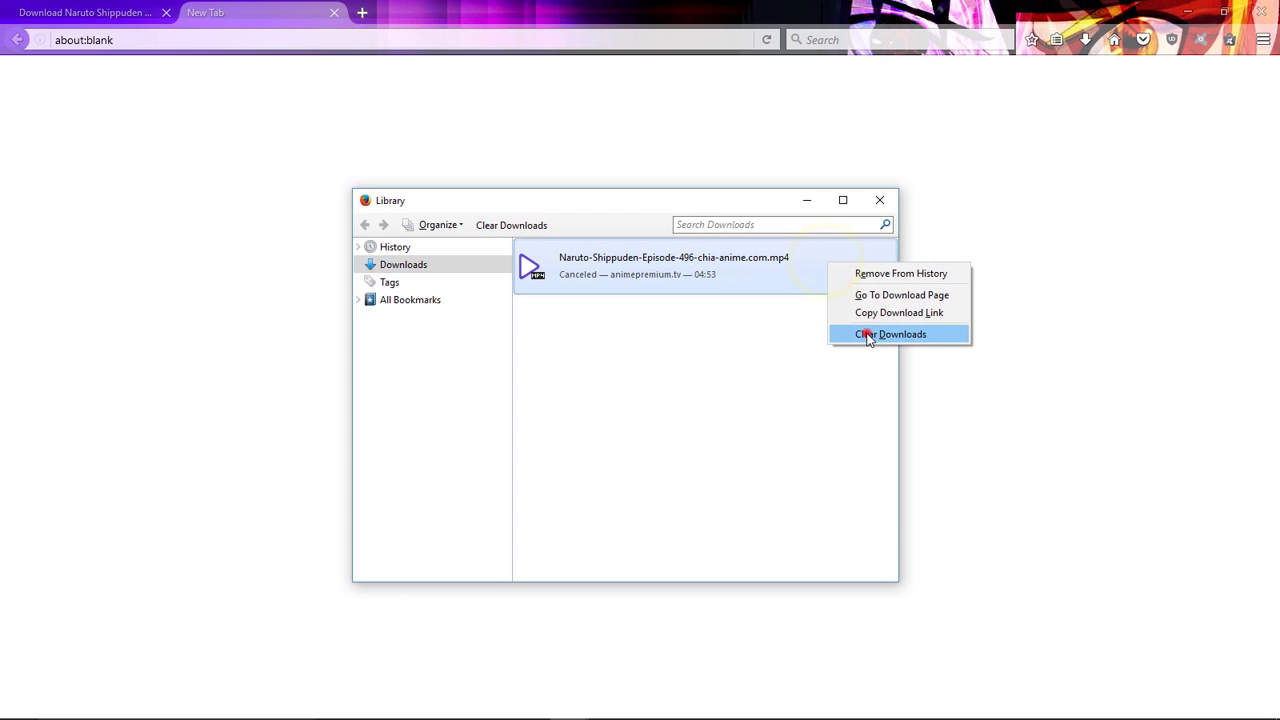
{"action": "left_click", "coordinate": [962, 346]}
{"action": "left_click", "coordinate": [977, 161]}
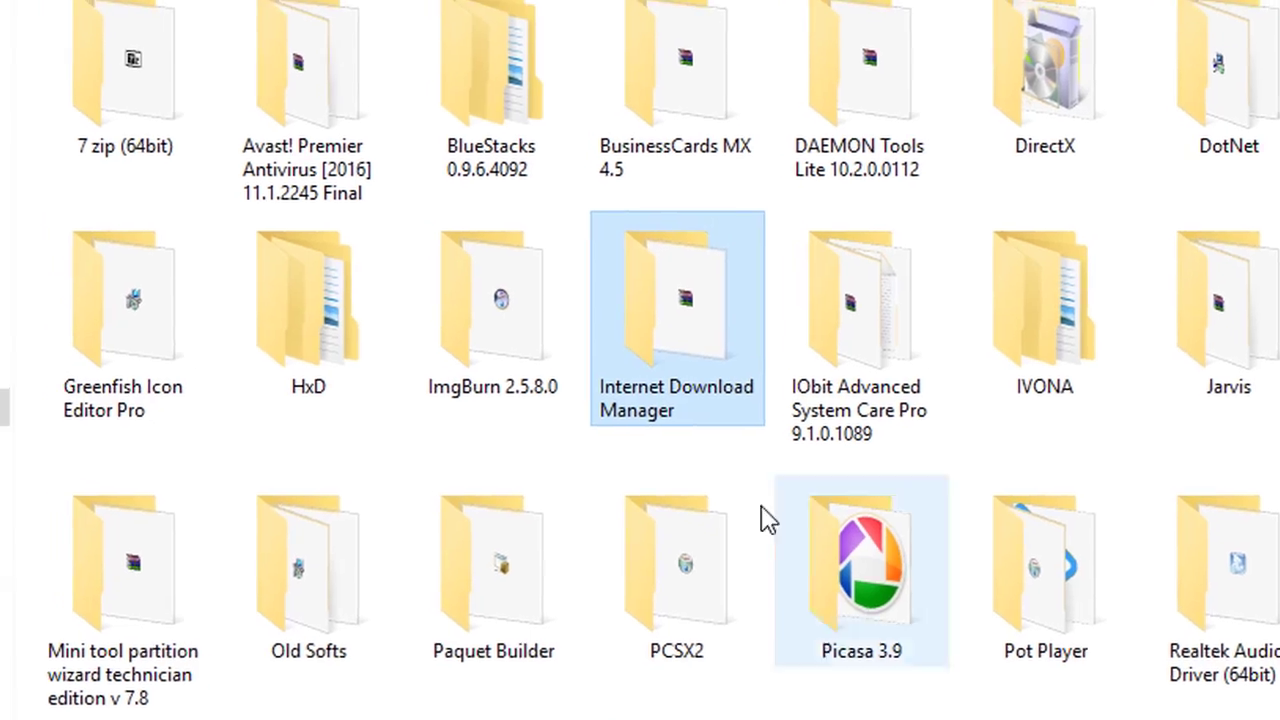
Step: Open the archive IDM 6.27 build 2 Setup+Crack.zip from the Internet Download Manager folder in Softwares
{"action": "double_click", "coordinate": [834, 494]}
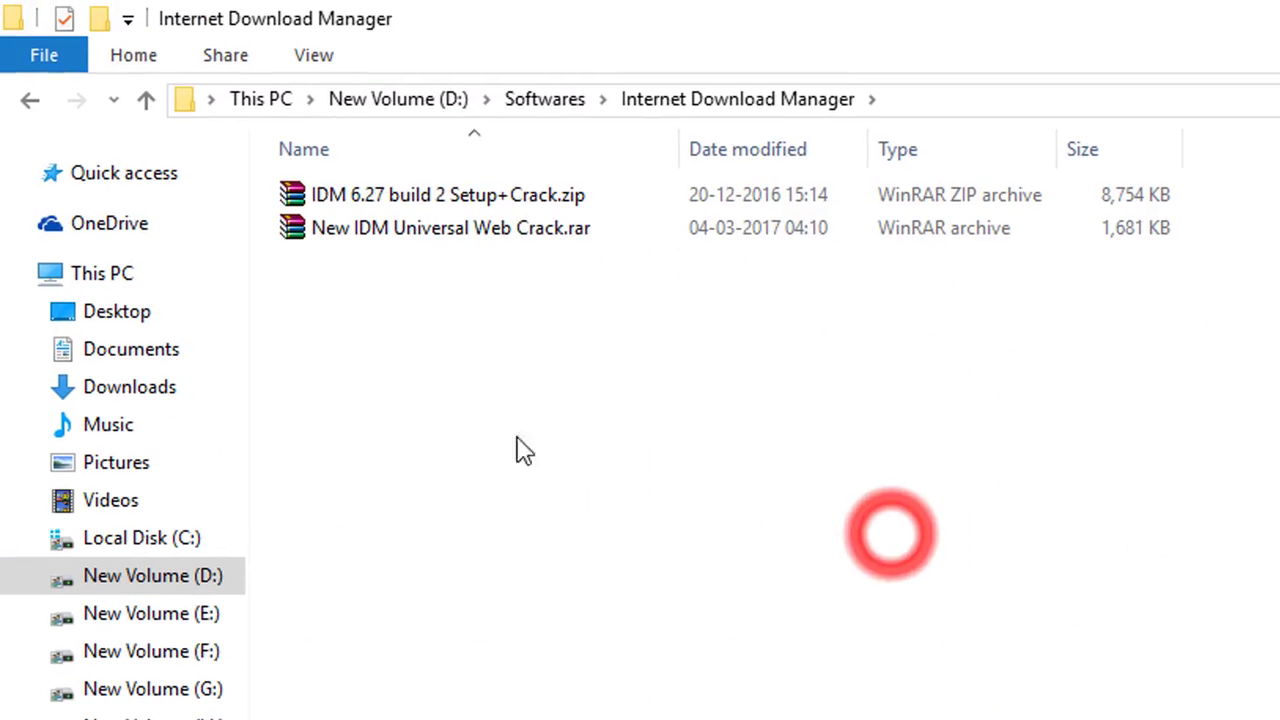
{"action": "left_click", "coordinate": [423, 194]}
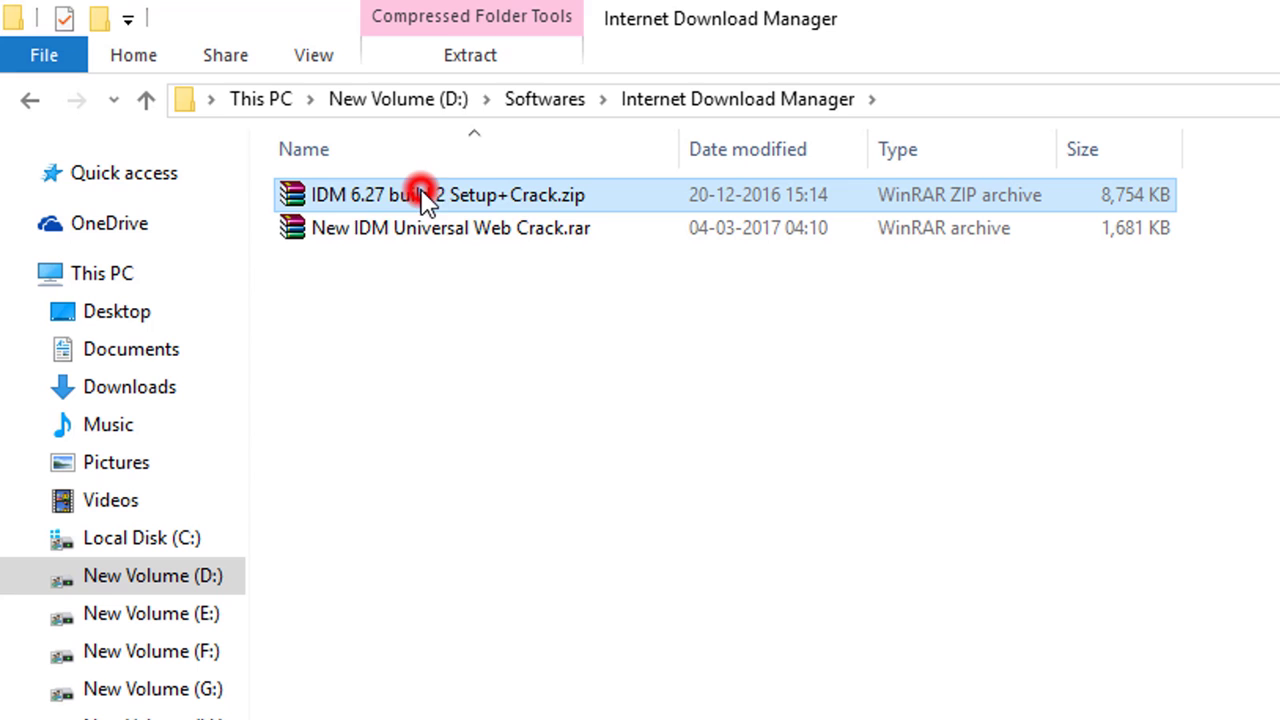
{"action": "double_click", "coordinate": [490, 205]}
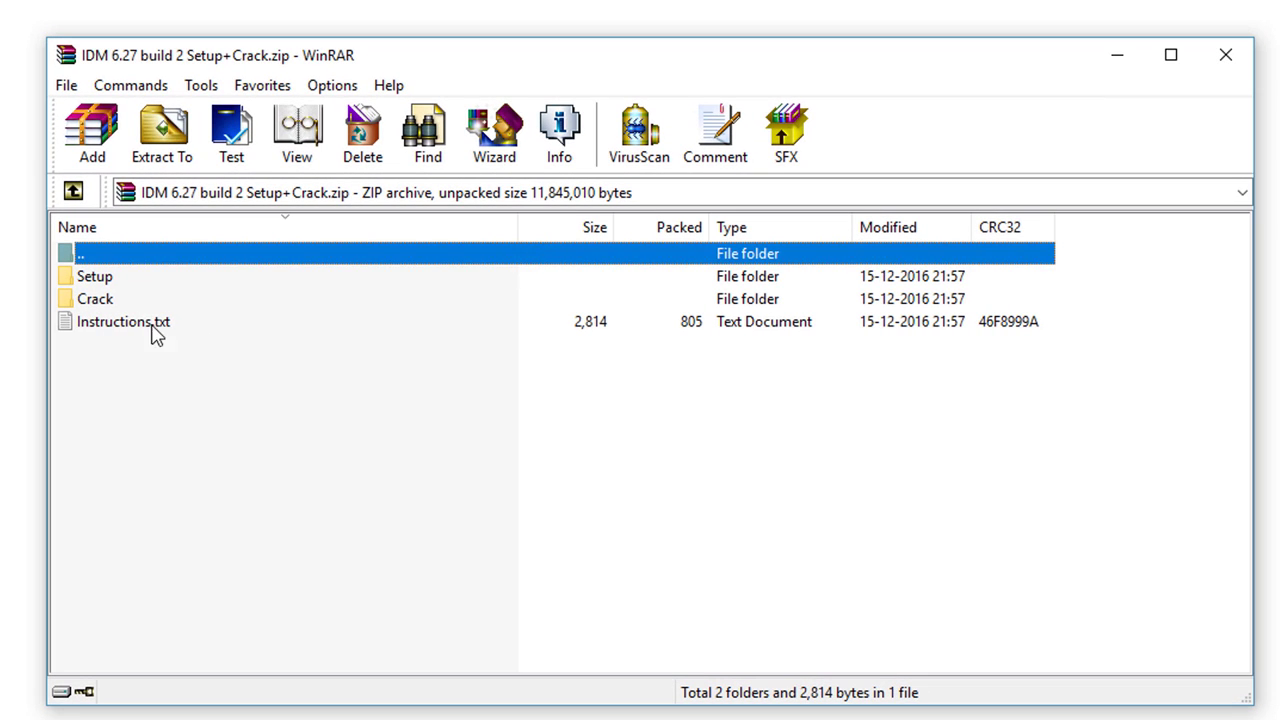
Step: Run the installer idman627build2.exe from the archive's Setup folder
{"action": "double_click", "coordinate": [124, 281]}
{"action": "left_click", "coordinate": [134, 310]}
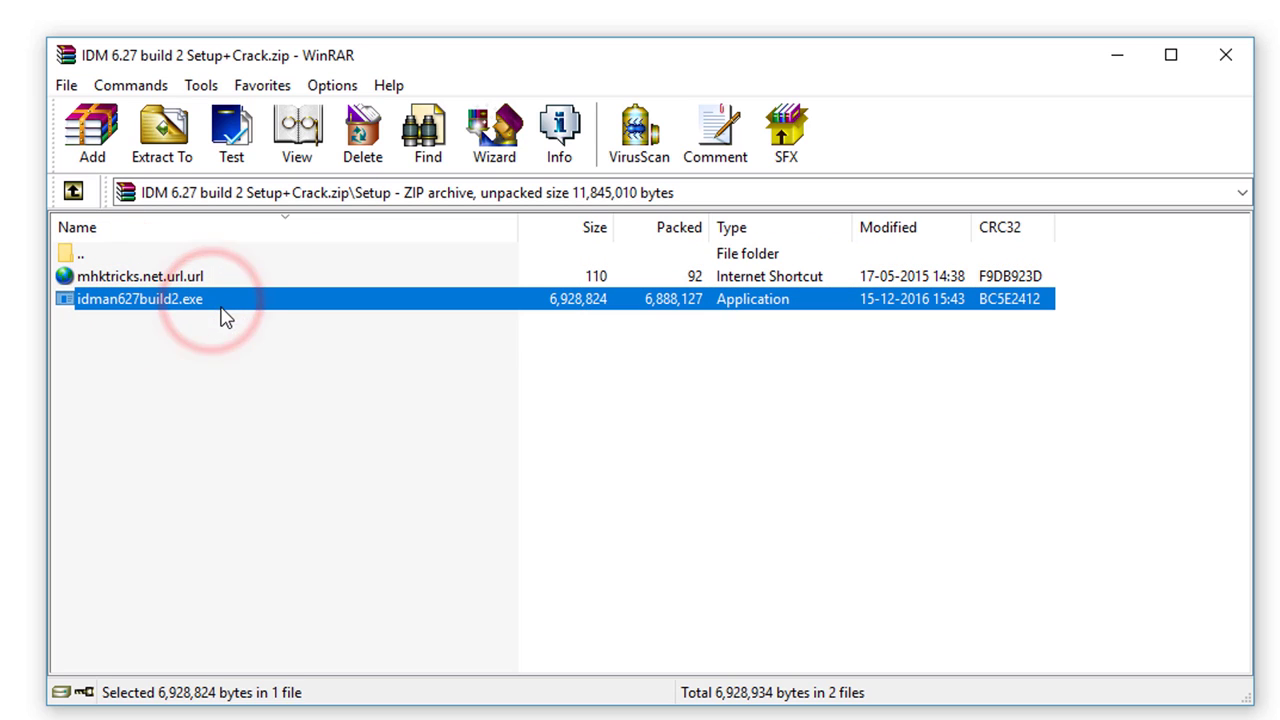
{"action": "key", "text": "Return"}
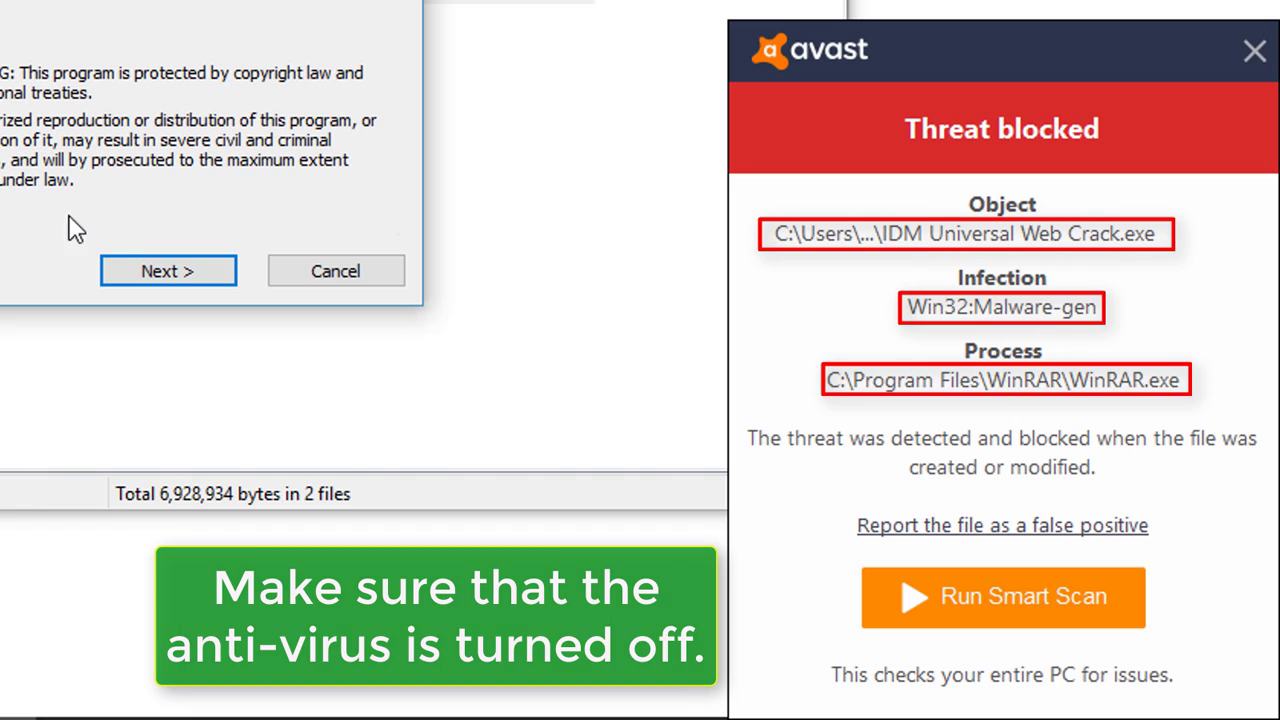
Step: Proceed past the installer's welcome page and accept the terms of the IDM license agreement
{"action": "left_click", "coordinate": [155, 273]}
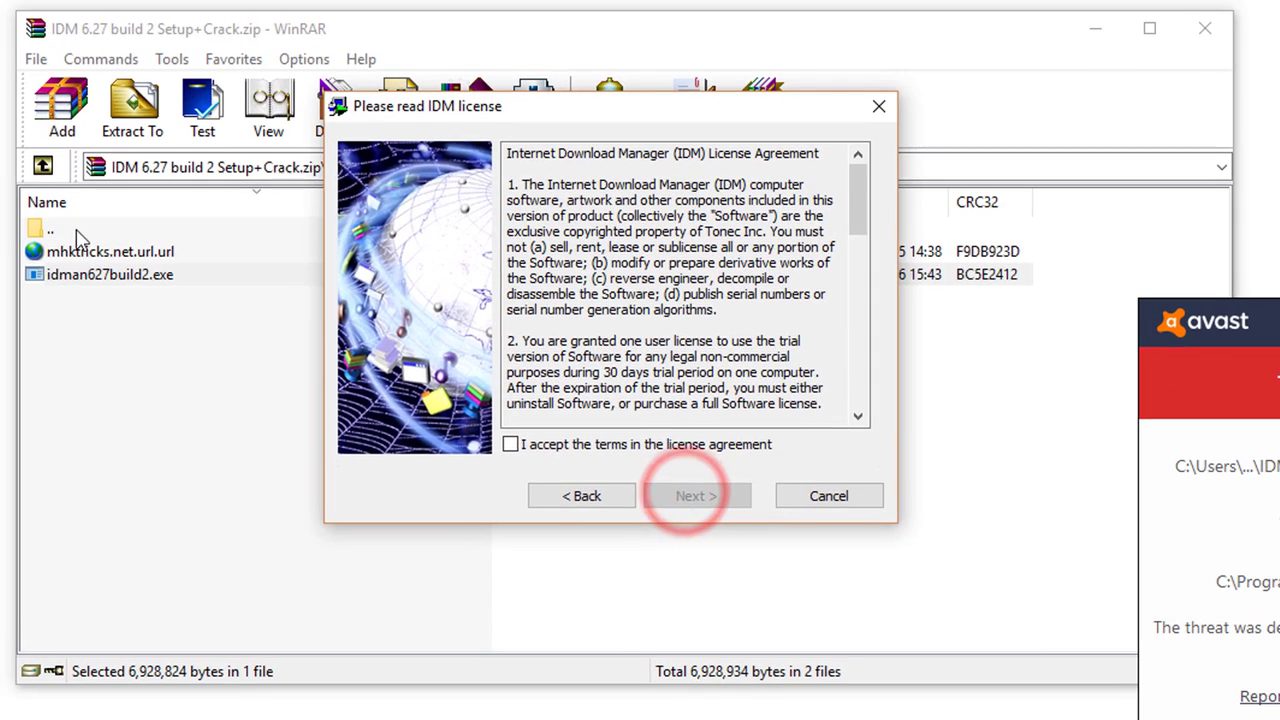
{"action": "left_click", "coordinate": [103, 247]}
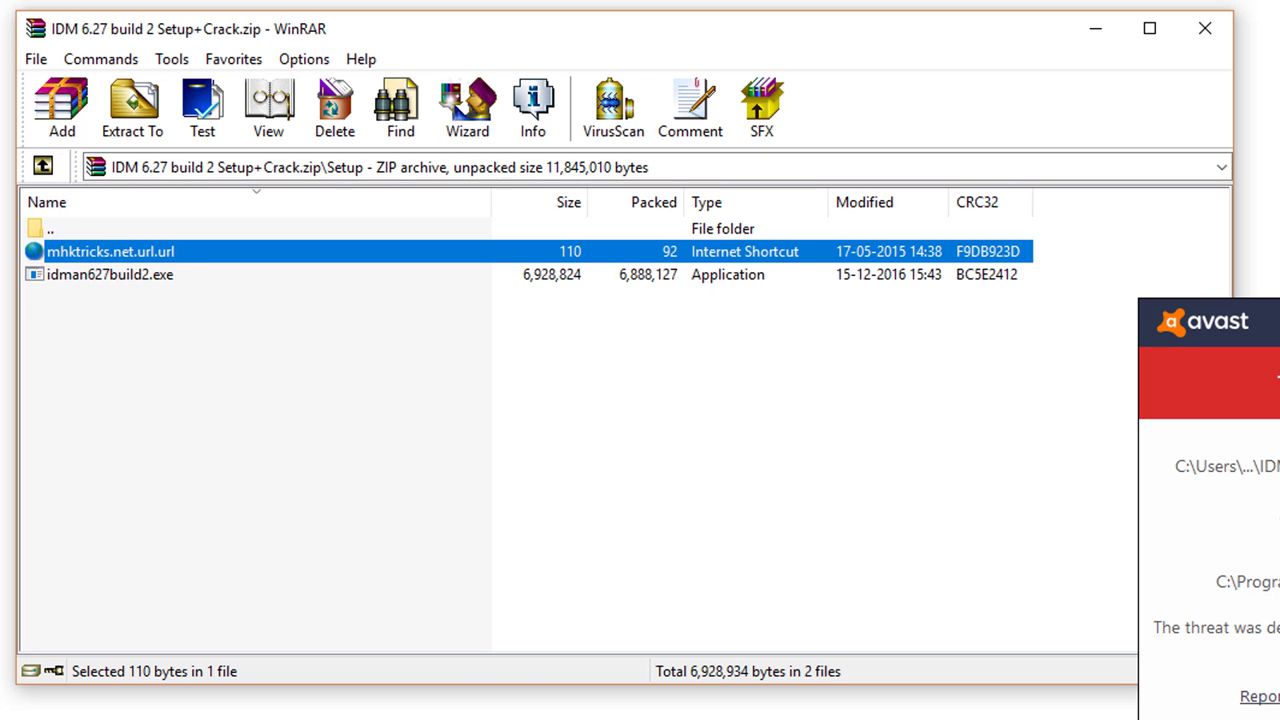
{"action": "left_click", "coordinate": [545, 680]}
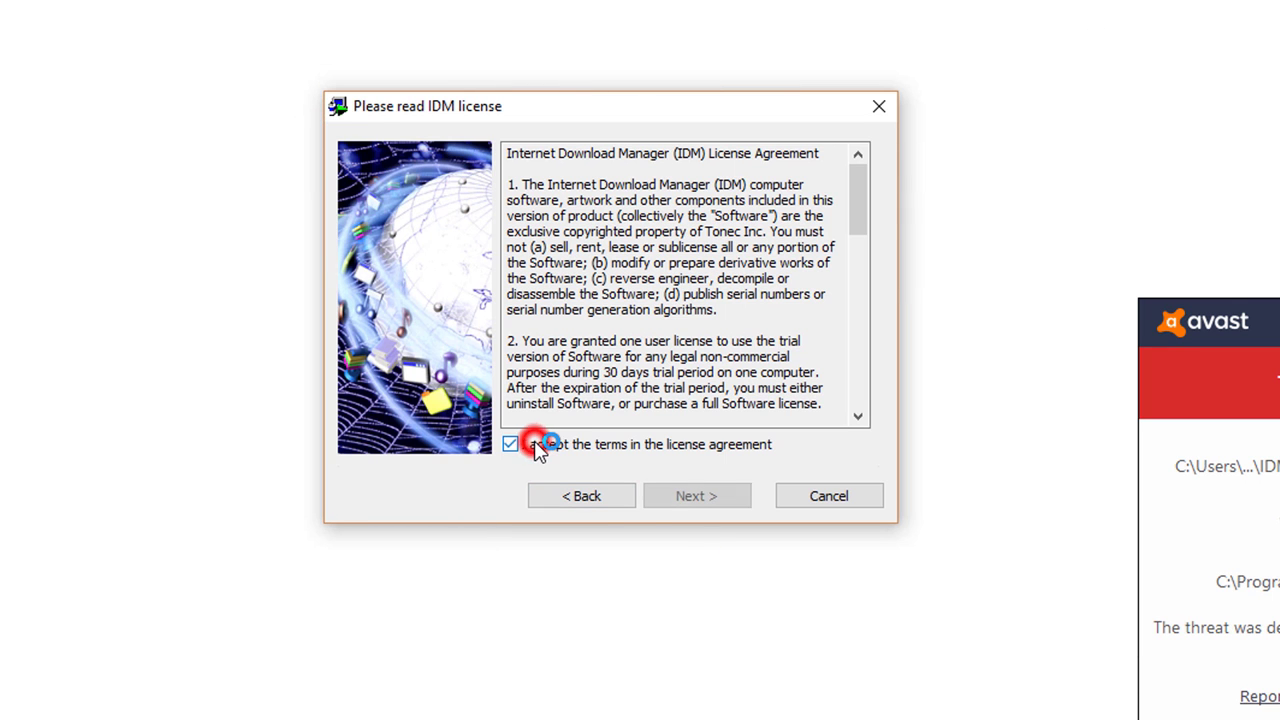
{"action": "left_click", "coordinate": [690, 494]}
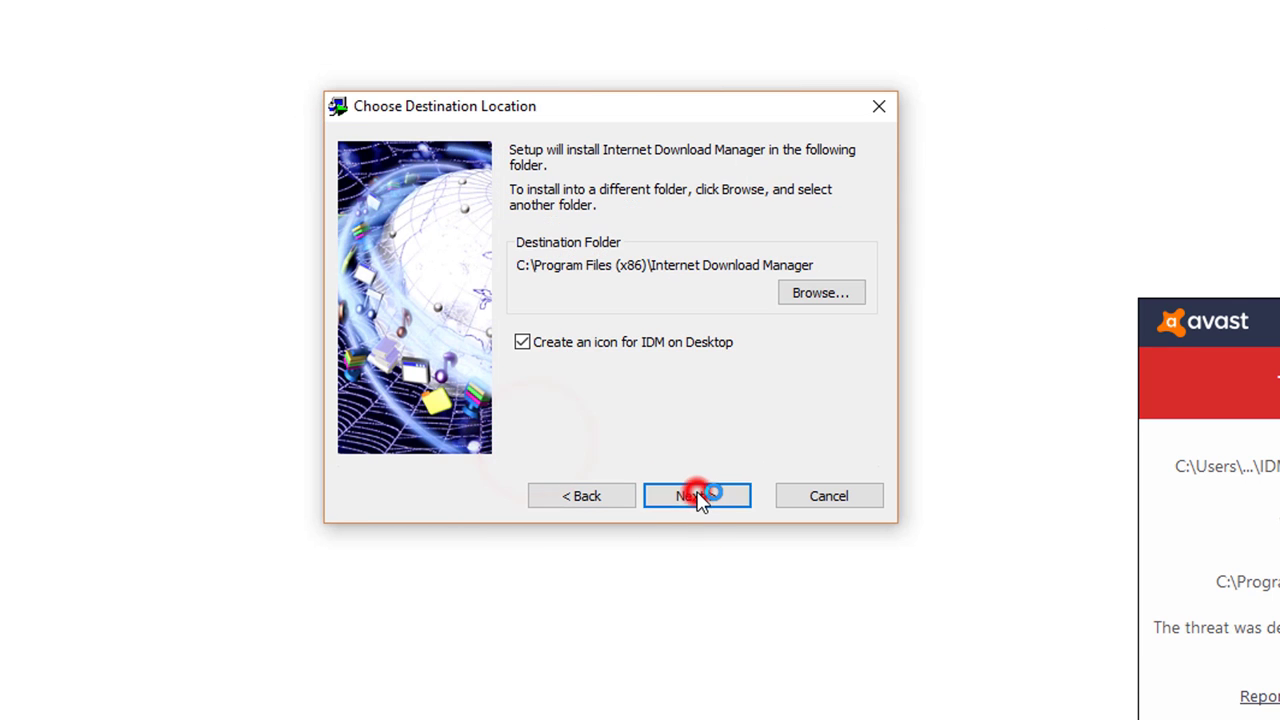
Step: Install Internet Download Manager into C:\Program Files (x86)\Internet Download Manager with the desktop icon option enabled
{"action": "left_click", "coordinate": [523, 342]}
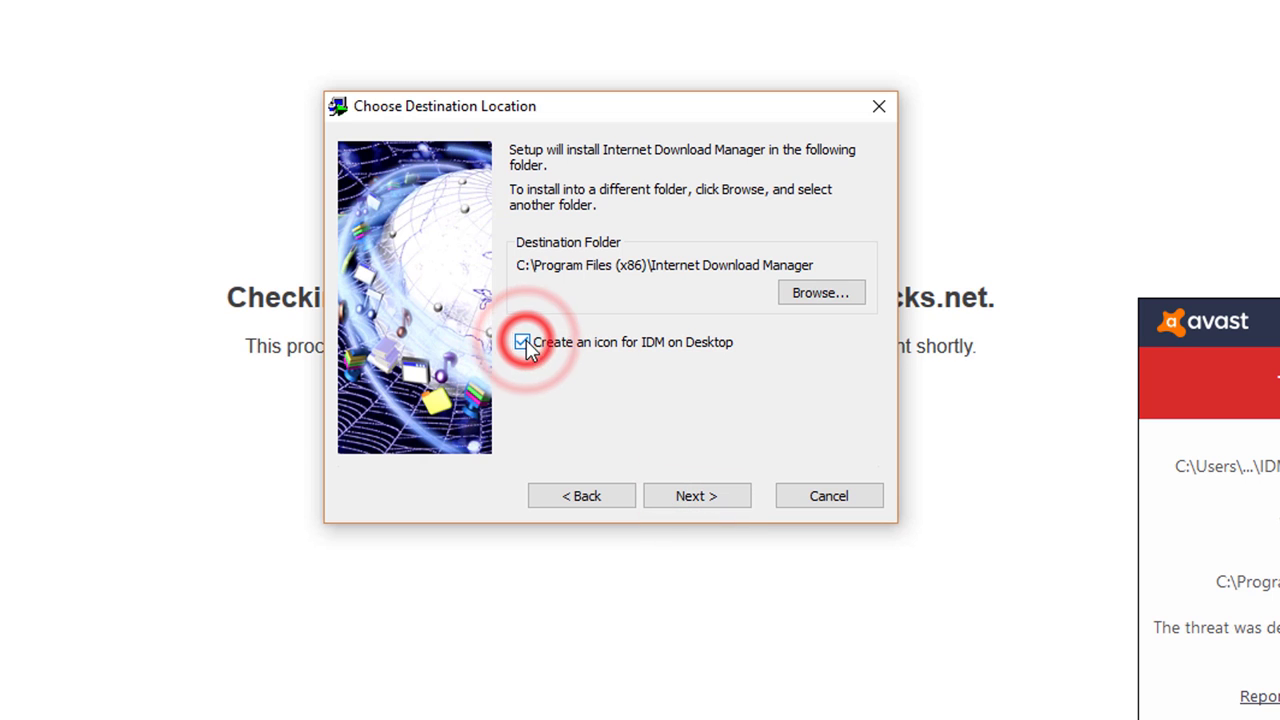
{"action": "left_click", "coordinate": [700, 497]}
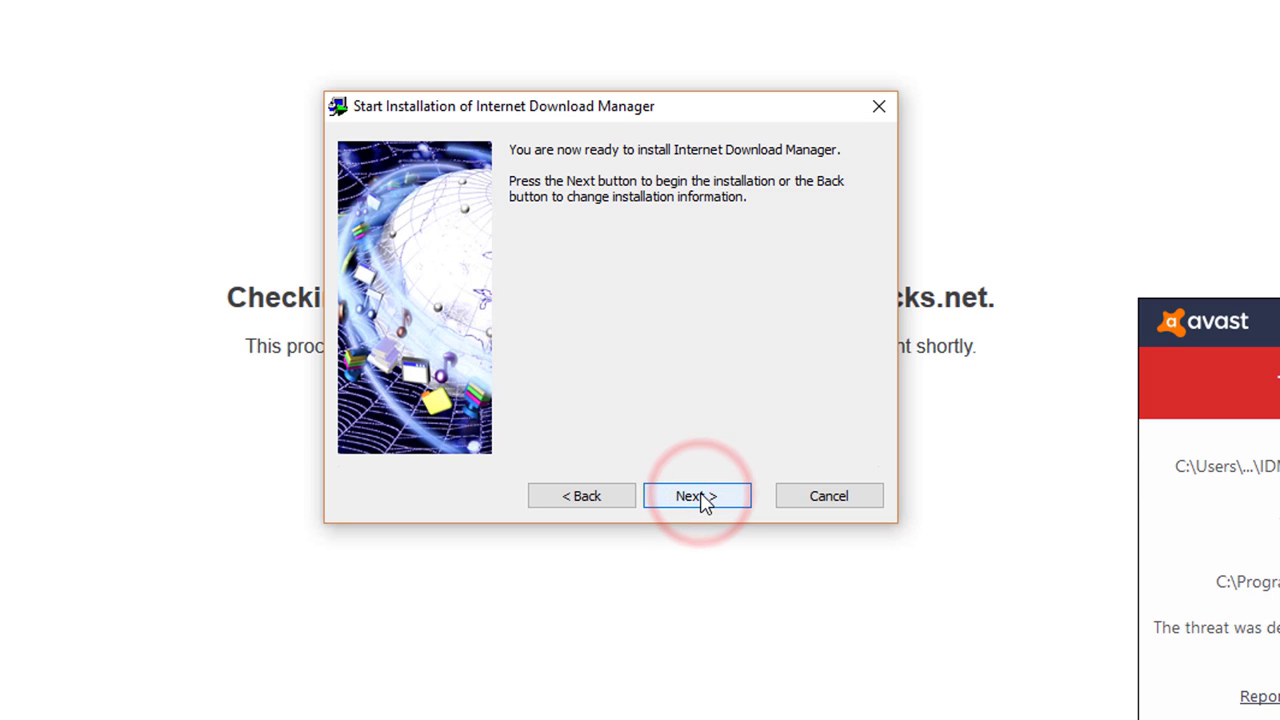
{"action": "left_click", "coordinate": [700, 496]}
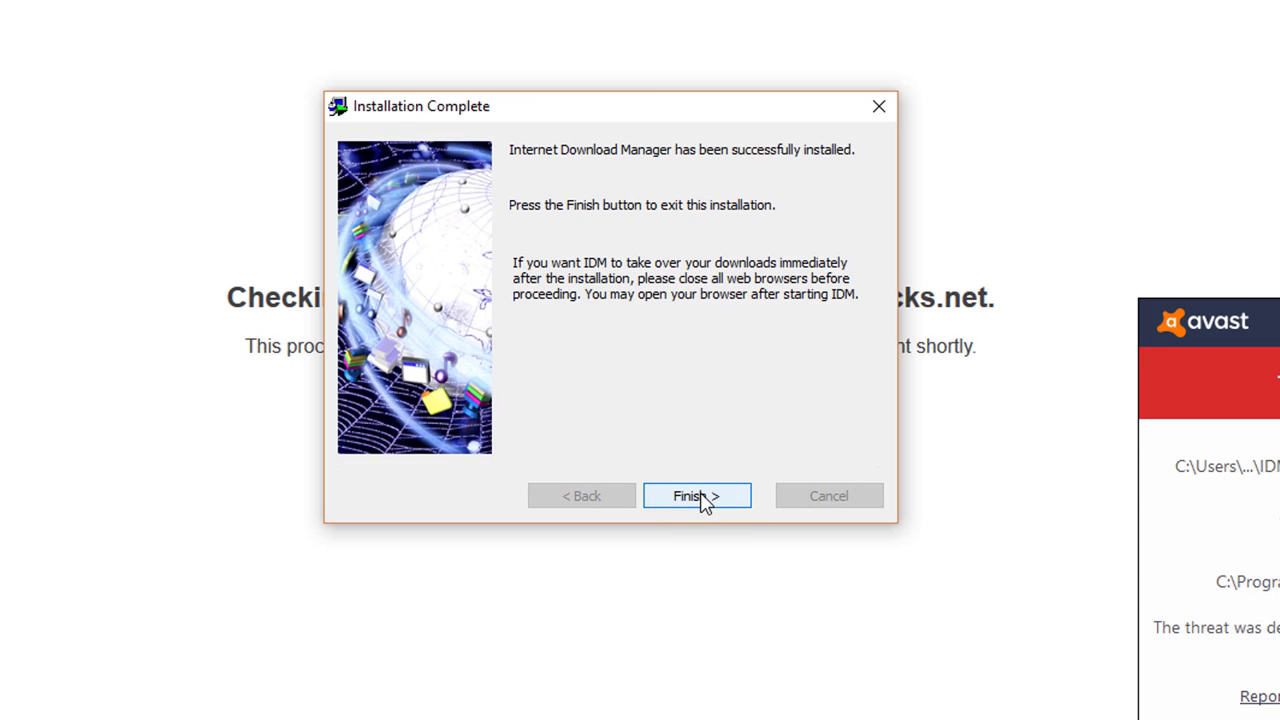
Step: Finish the installation and dismiss the Firefox and Google Chrome integration notices
{"action": "left_click", "coordinate": [703, 498]}
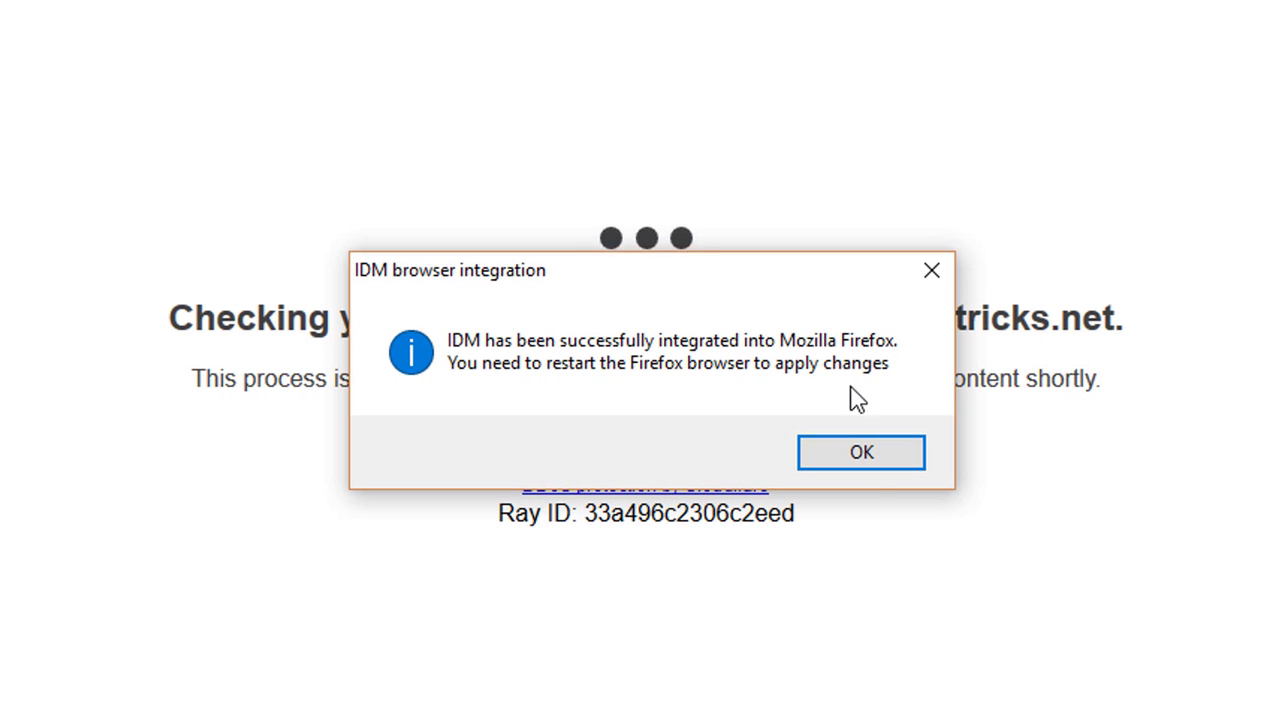
{"action": "left_click", "coordinate": [862, 456]}
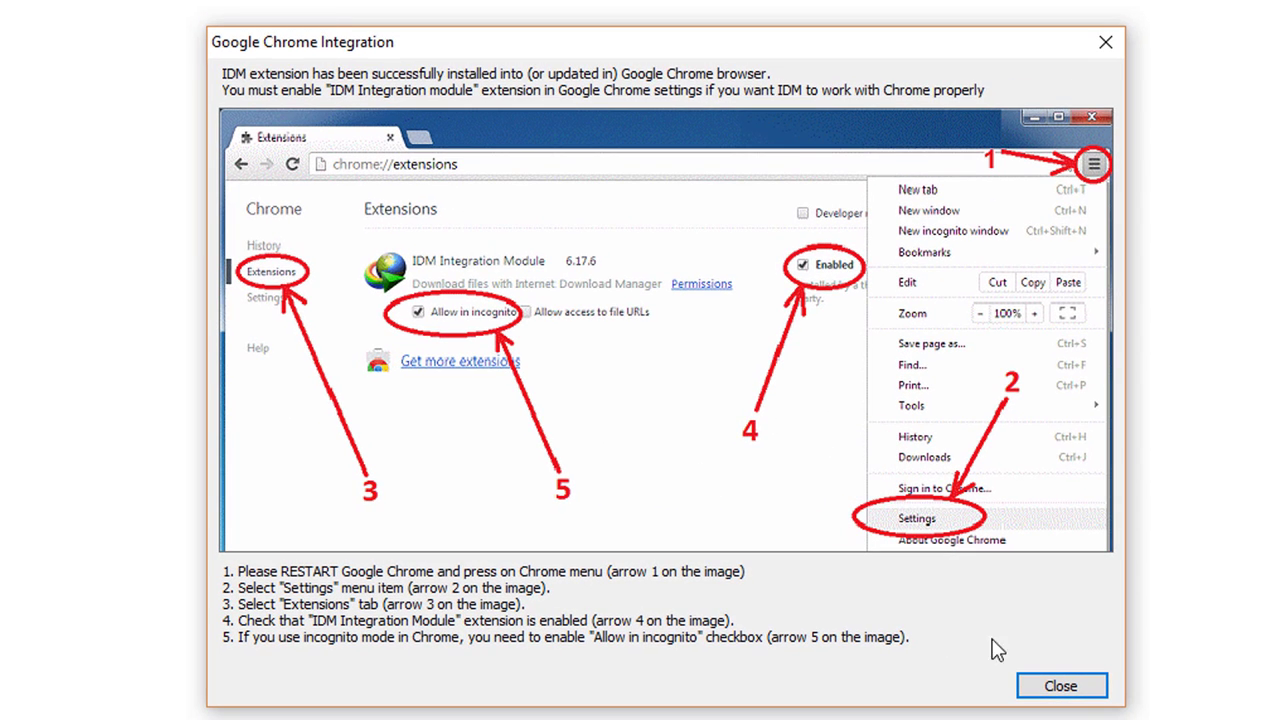
{"action": "left_click", "coordinate": [1079, 689]}
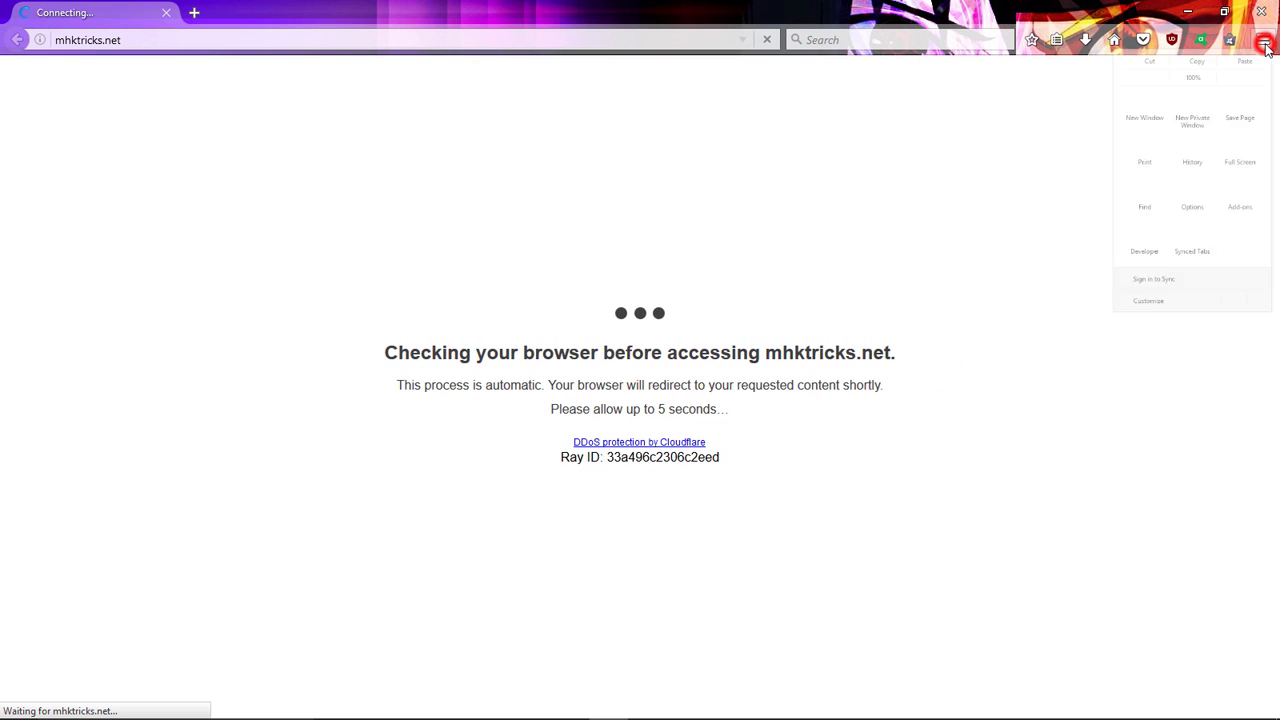
Step: Show the installed extensions in Firefox's Add-ons Manager and close the mhktricks.net tab
{"action": "left_click", "coordinate": [1227, 279]}
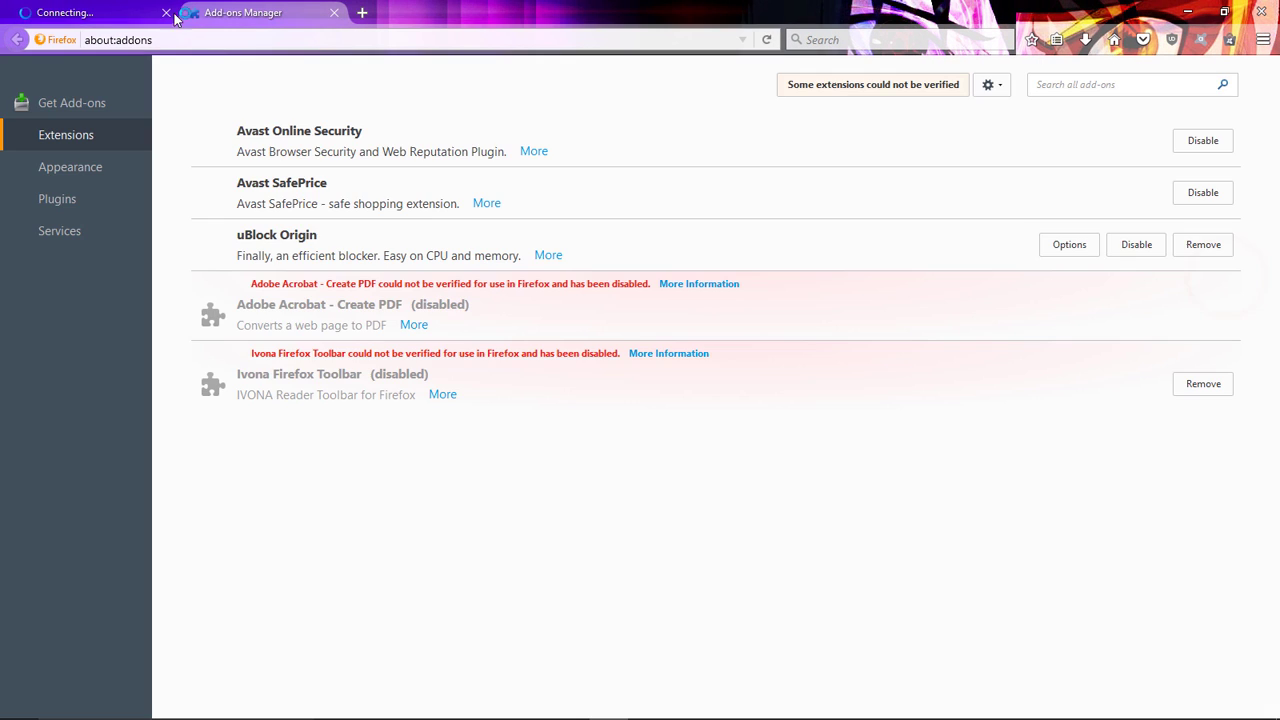
{"action": "left_click", "coordinate": [166, 12]}
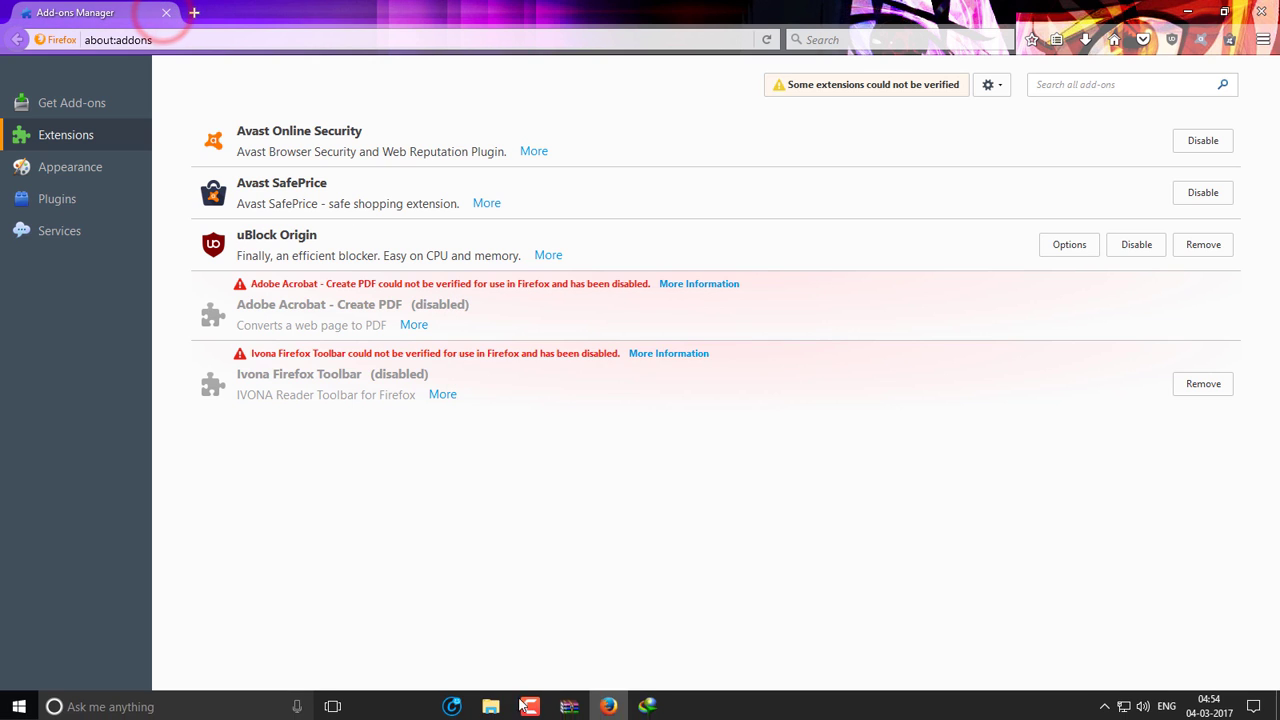
Step: Switch to Internet Download Manager and decline registering the copy
{"action": "left_click", "coordinate": [647, 706]}
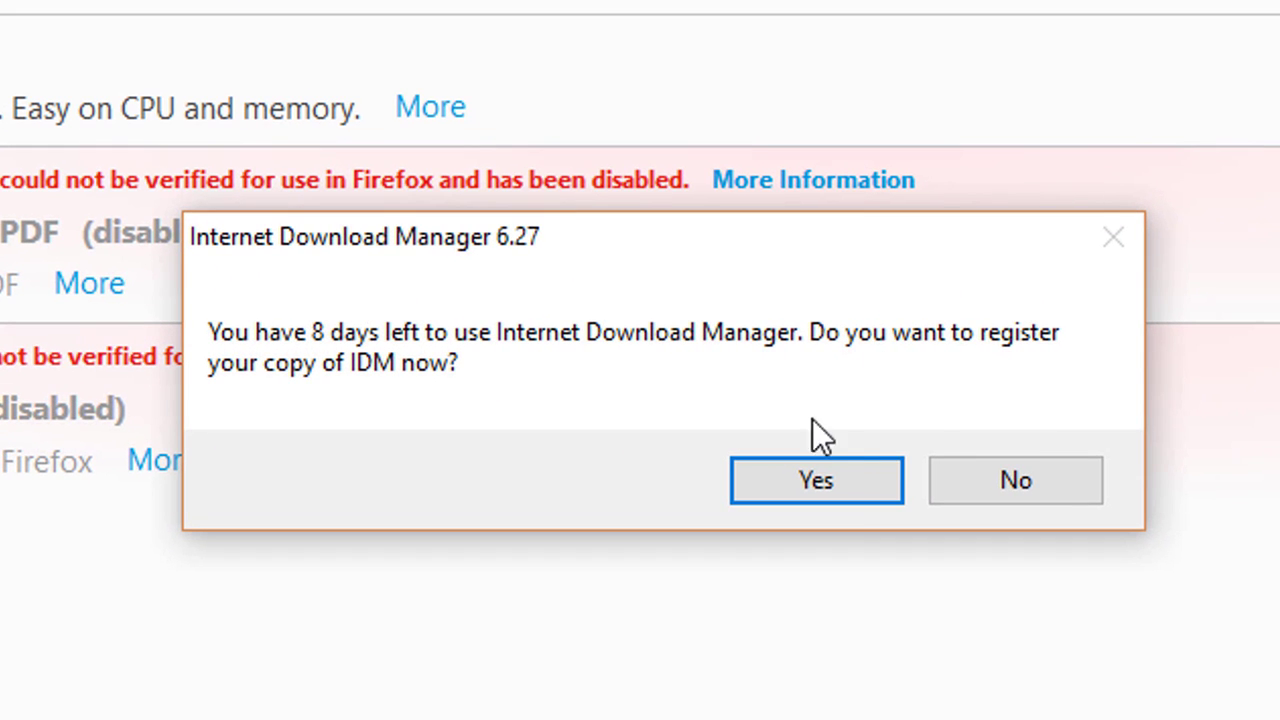
{"action": "left_click", "coordinate": [1038, 486]}
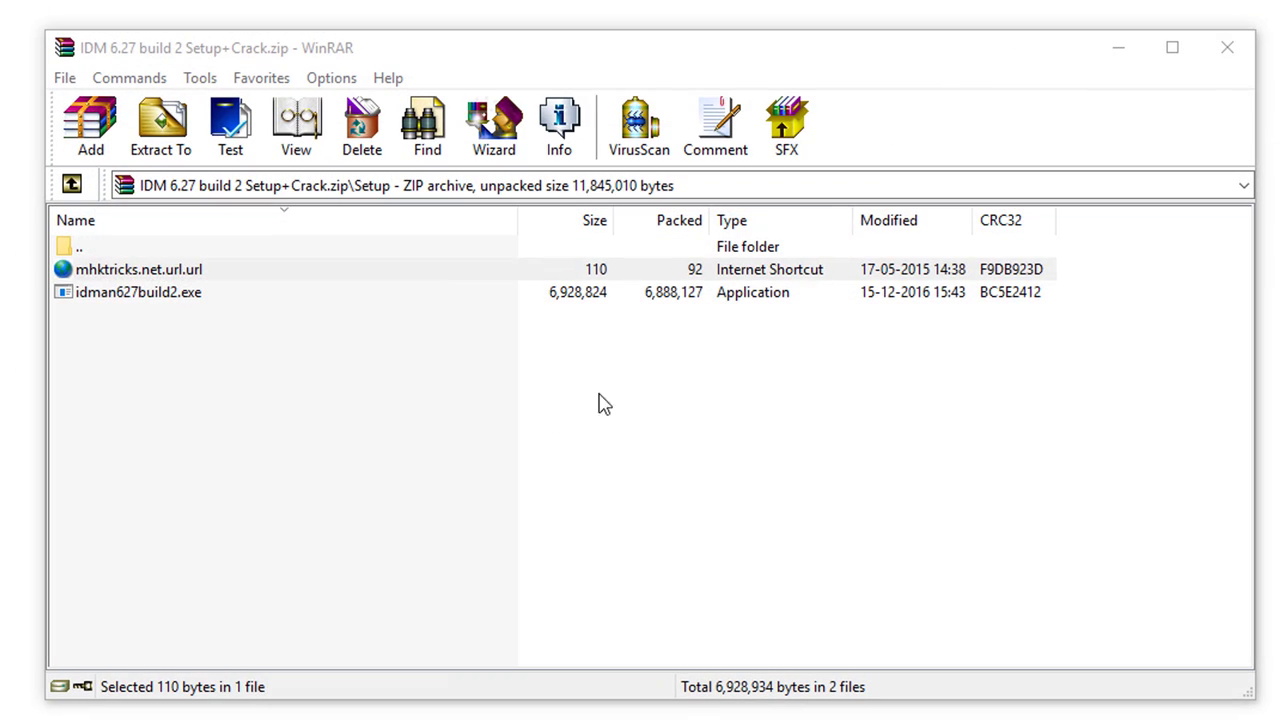
Step: Look into the Crack folder of IDM 6.27 build 2 Setup+Crack.zip and close the archive
{"action": "left_click", "coordinate": [481, 413]}
{"action": "double_click", "coordinate": [141, 248]}
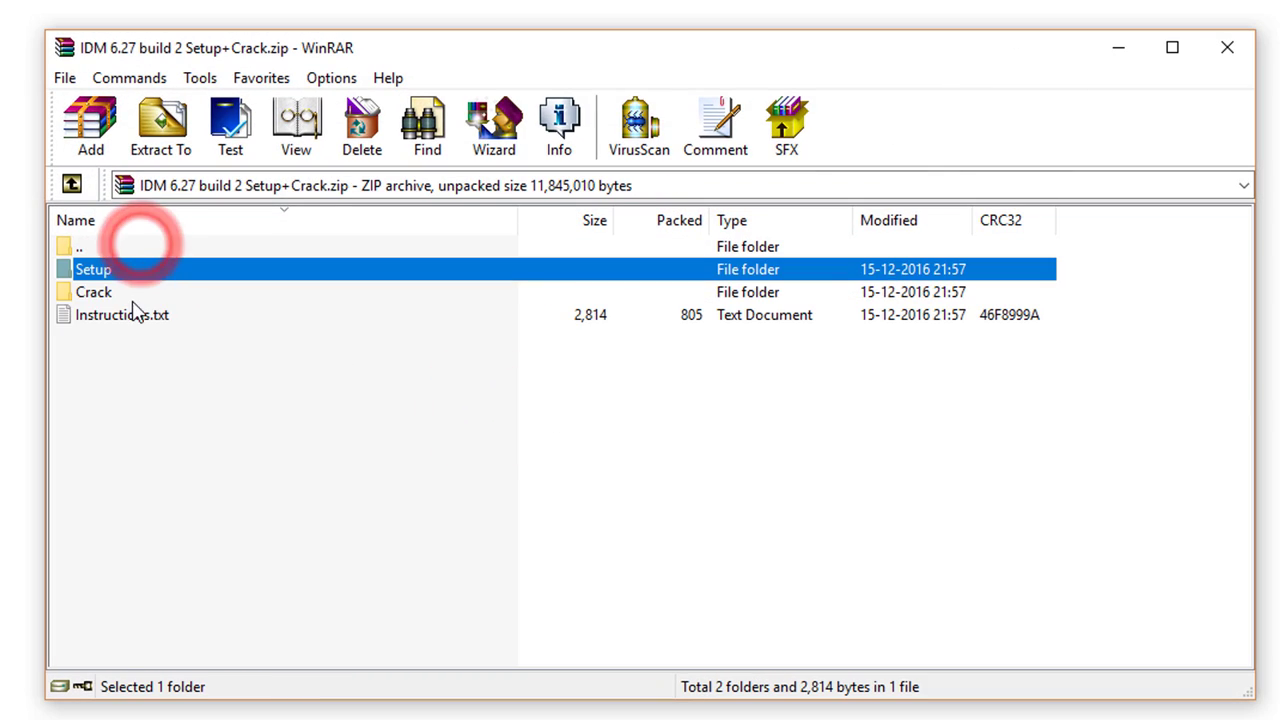
{"action": "left_click", "coordinate": [95, 292]}
{"action": "double_click", "coordinate": [134, 292]}
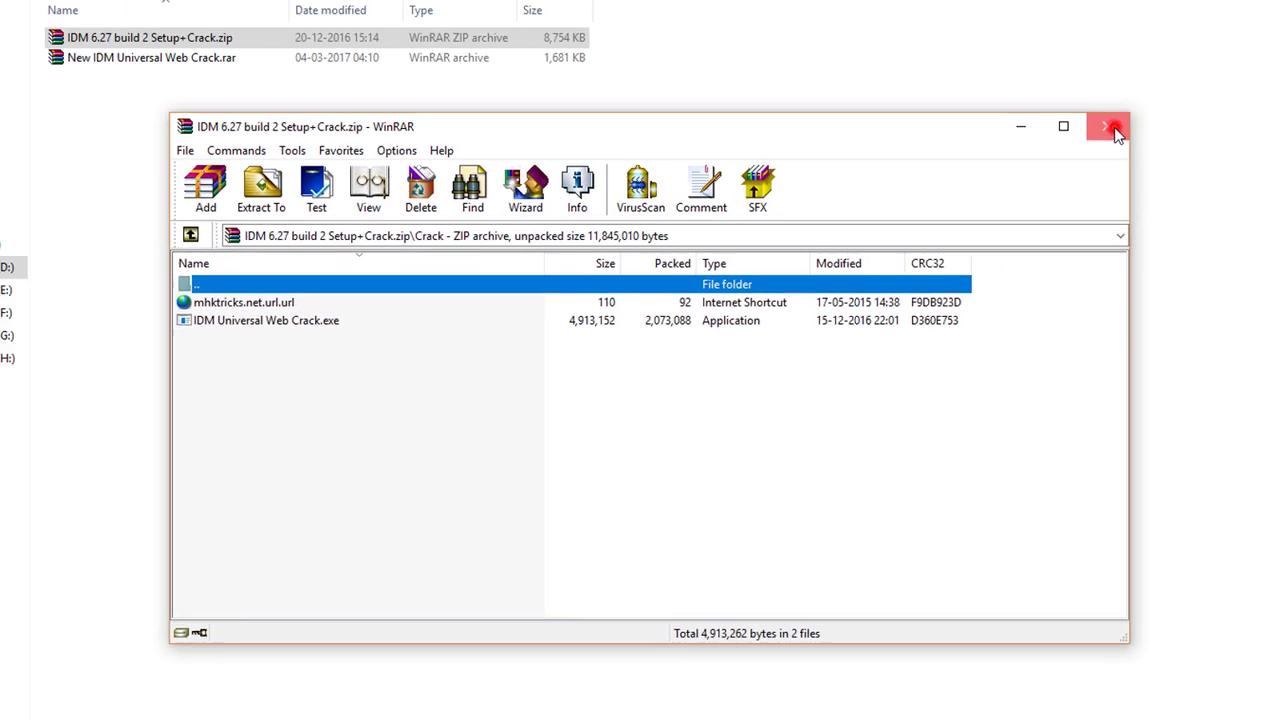
{"action": "left_click", "coordinate": [1227, 47]}
Step: Disable all Avast shields for 10 minutes
{"action": "left_click", "coordinate": [1103, 704]}
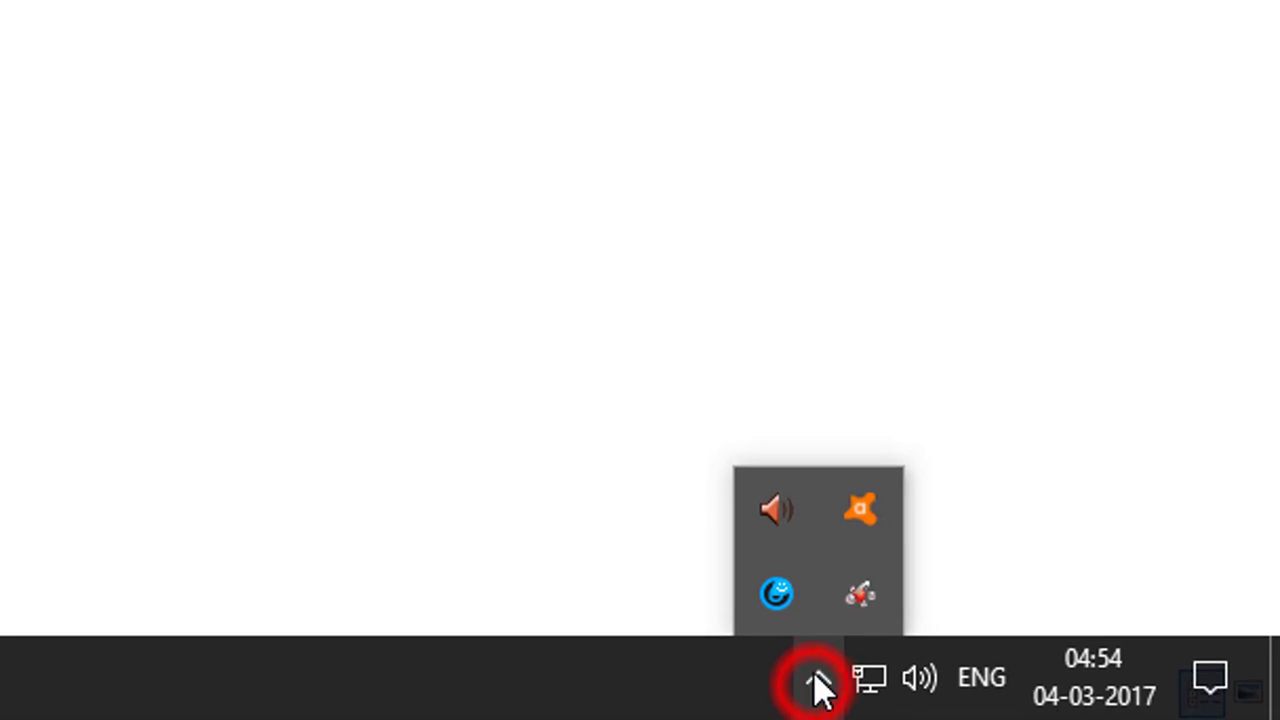
{"action": "right_click", "coordinate": [1119, 637]}
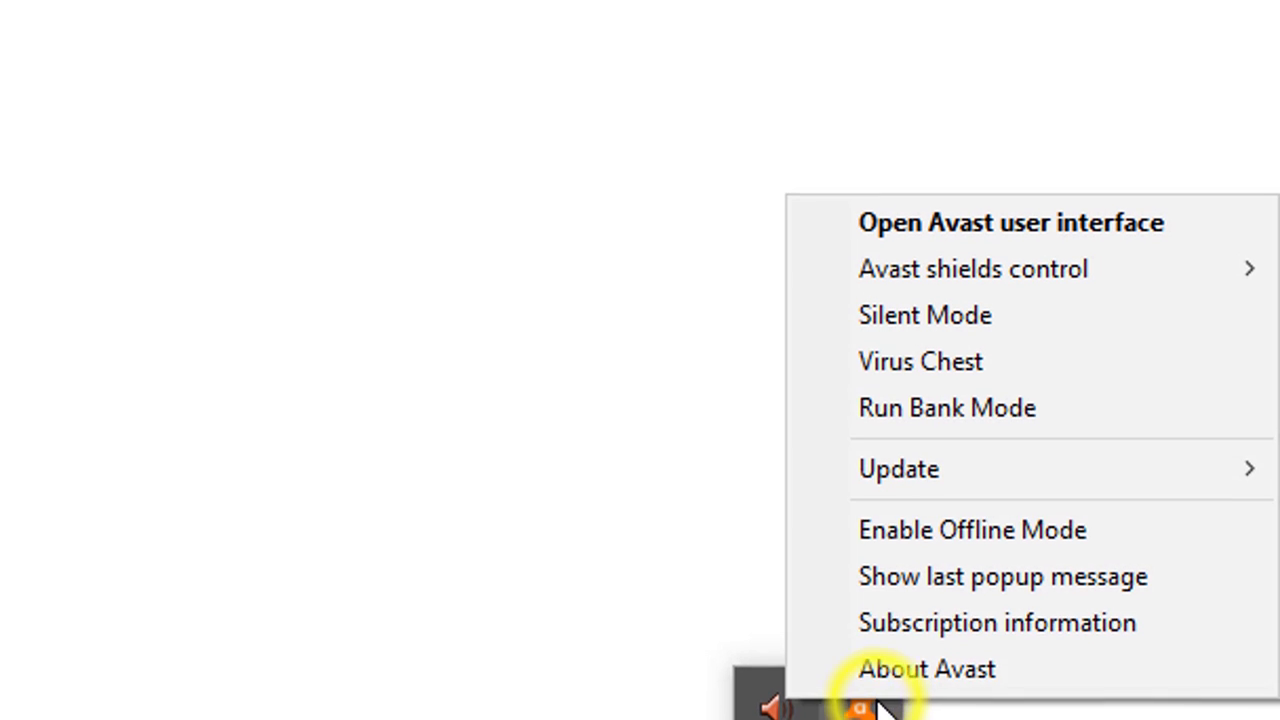
{"action": "mouse_move", "coordinate": [934, 280]}
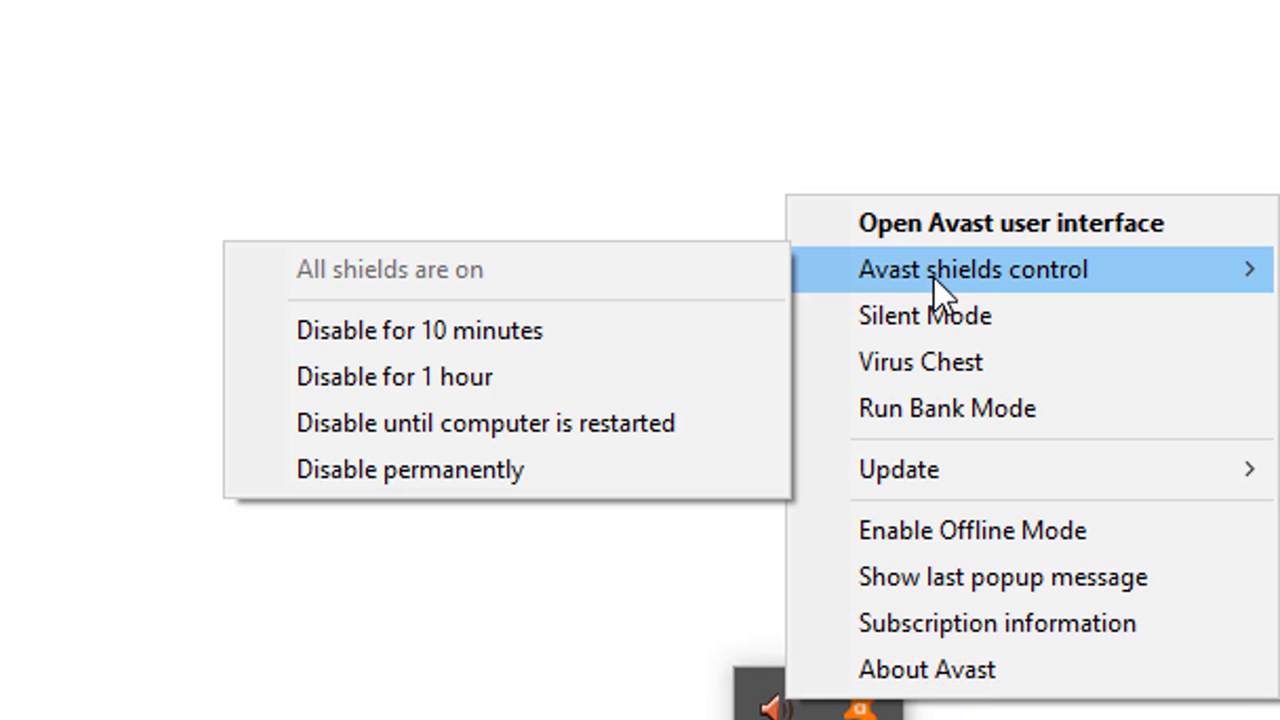
{"action": "left_click", "coordinate": [344, 328]}
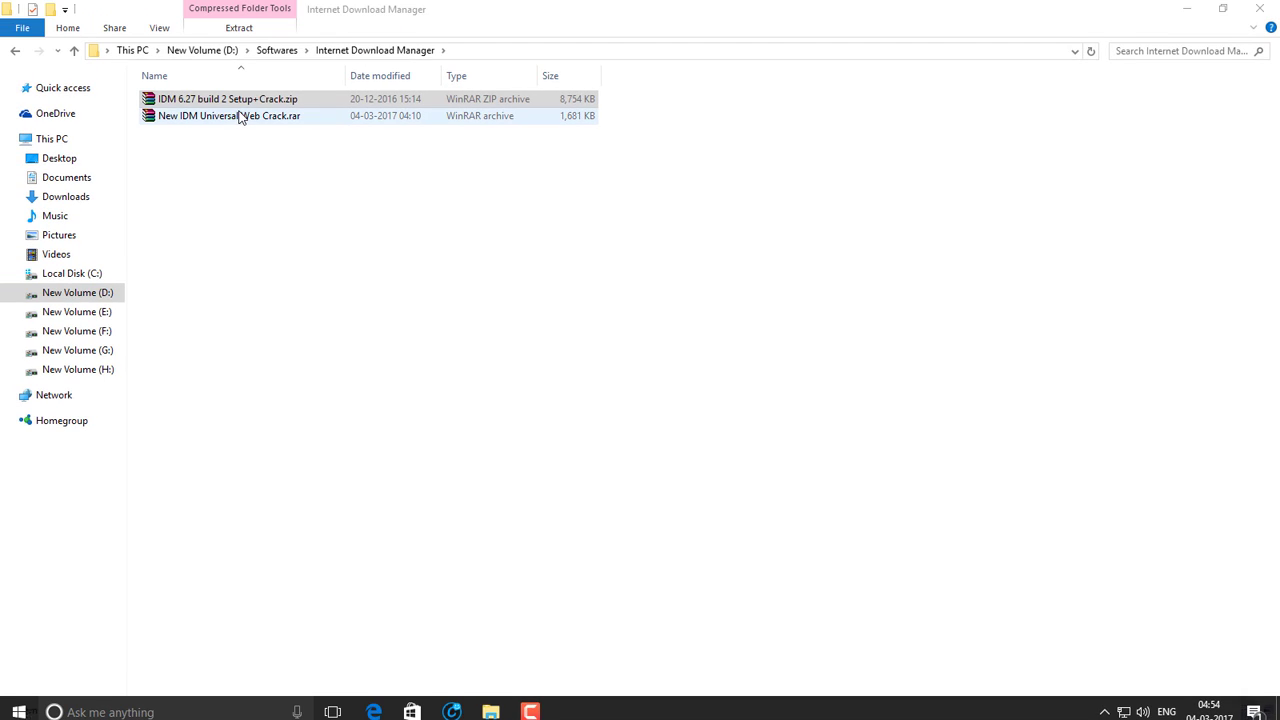
Step: Extract IDM Universal Web Crack.exe from the Crack folder of IDM 6.27 build 2 Setup+Crack.zip into the Internet Download Manager folder
{"action": "double_click", "coordinate": [262, 99]}
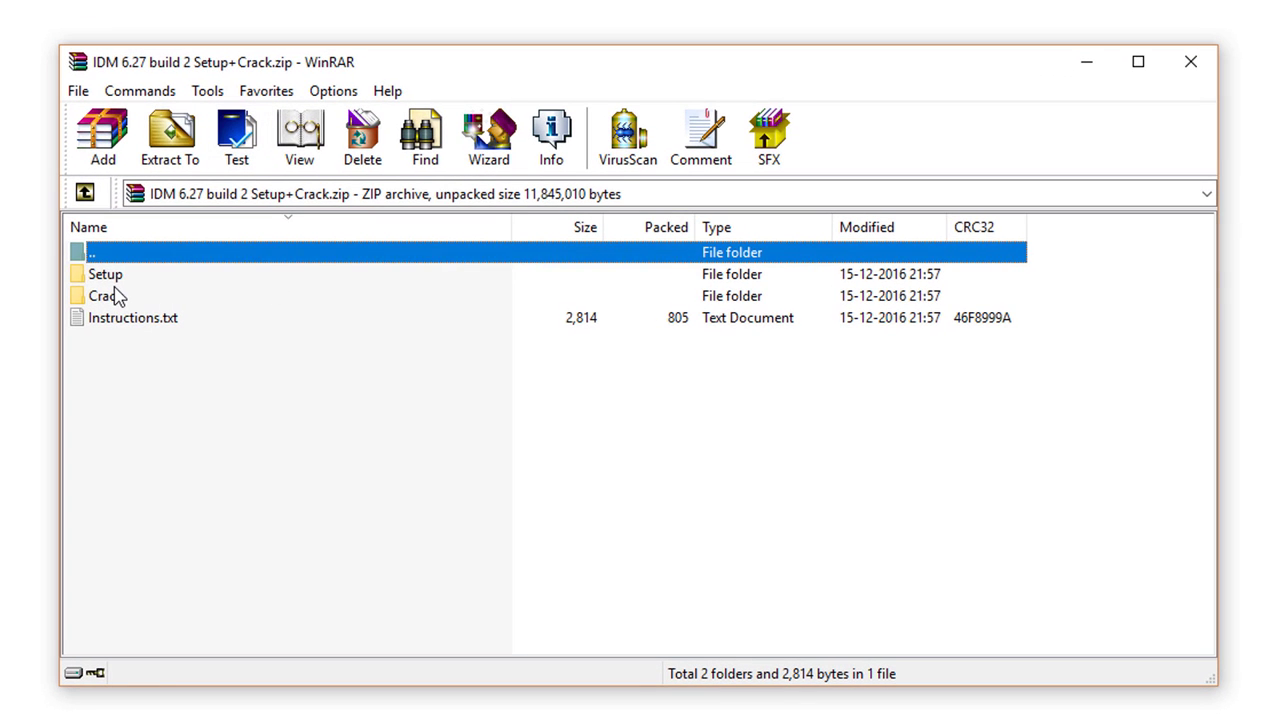
{"action": "double_click", "coordinate": [115, 295]}
{"action": "mouse_move", "coordinate": [72, 309]}
{"action": "left_mouse_down"}
{"action": "mouse_move", "coordinate": [36, 308]}
{"action": "mouse_move", "coordinate": [18, 290]}
{"action": "mouse_move", "coordinate": [59, 310]}
{"action": "mouse_move", "coordinate": [75, 290]}
{"action": "left_mouse_up"}
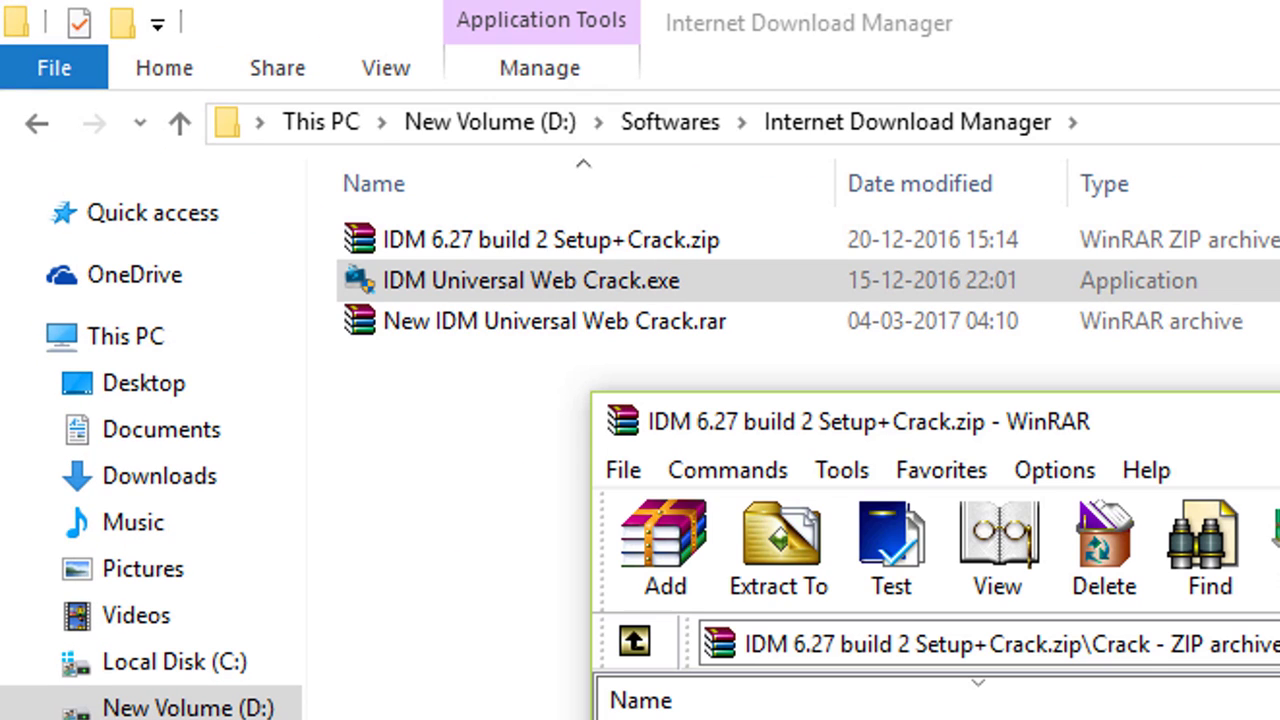
Step: Run the extracted IDM Universal Web Crack.exe, update it and close its window
{"action": "double_click", "coordinate": [426, 278]}
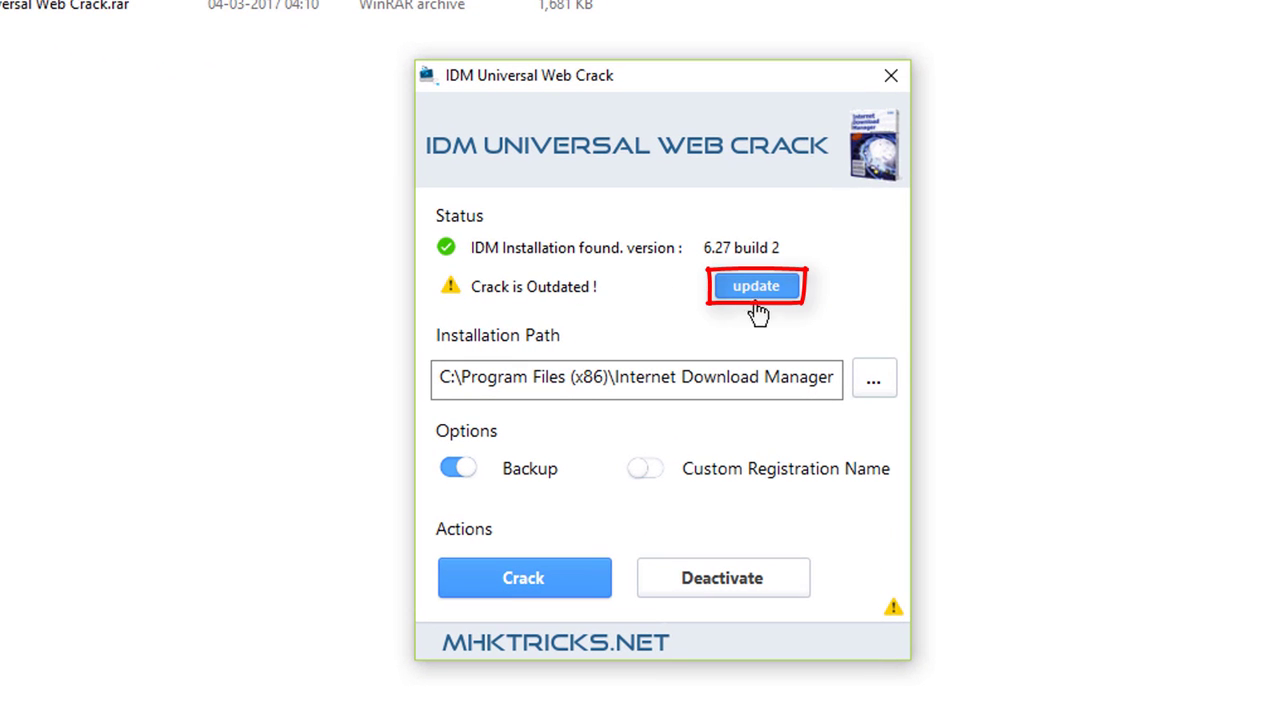
{"action": "left_click", "coordinate": [757, 292]}
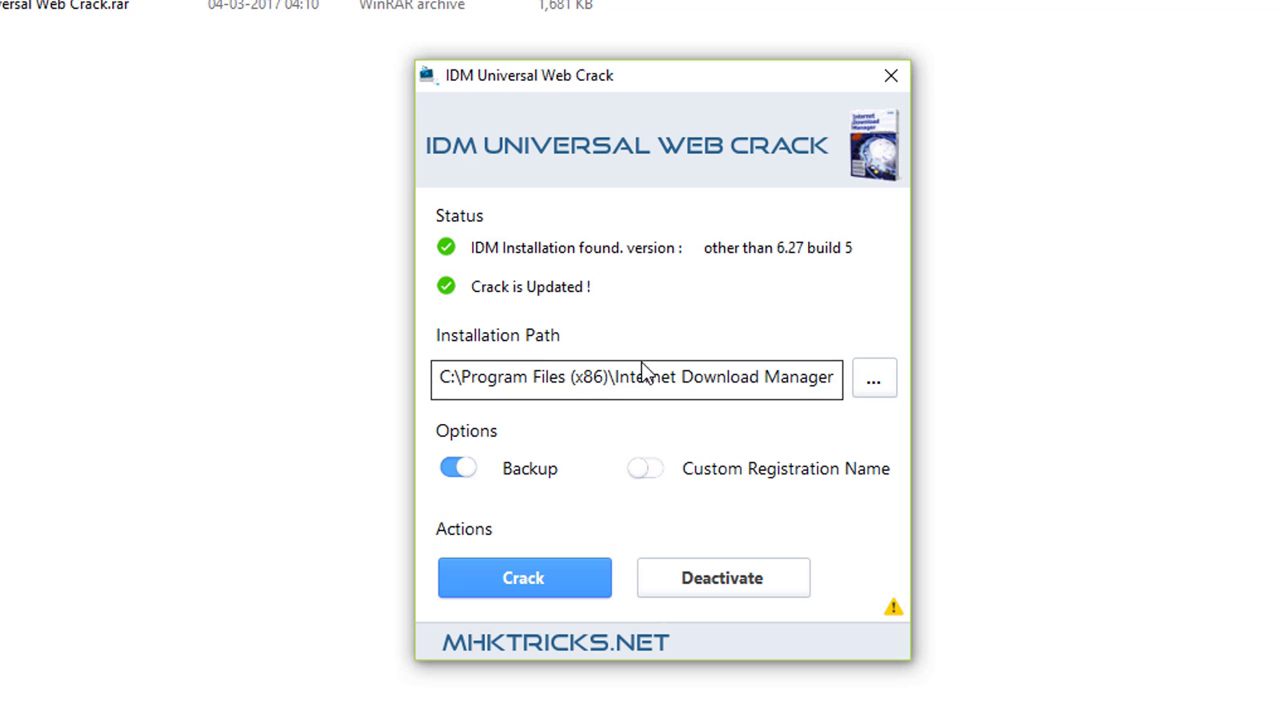
{"action": "left_click", "coordinate": [890, 74]}
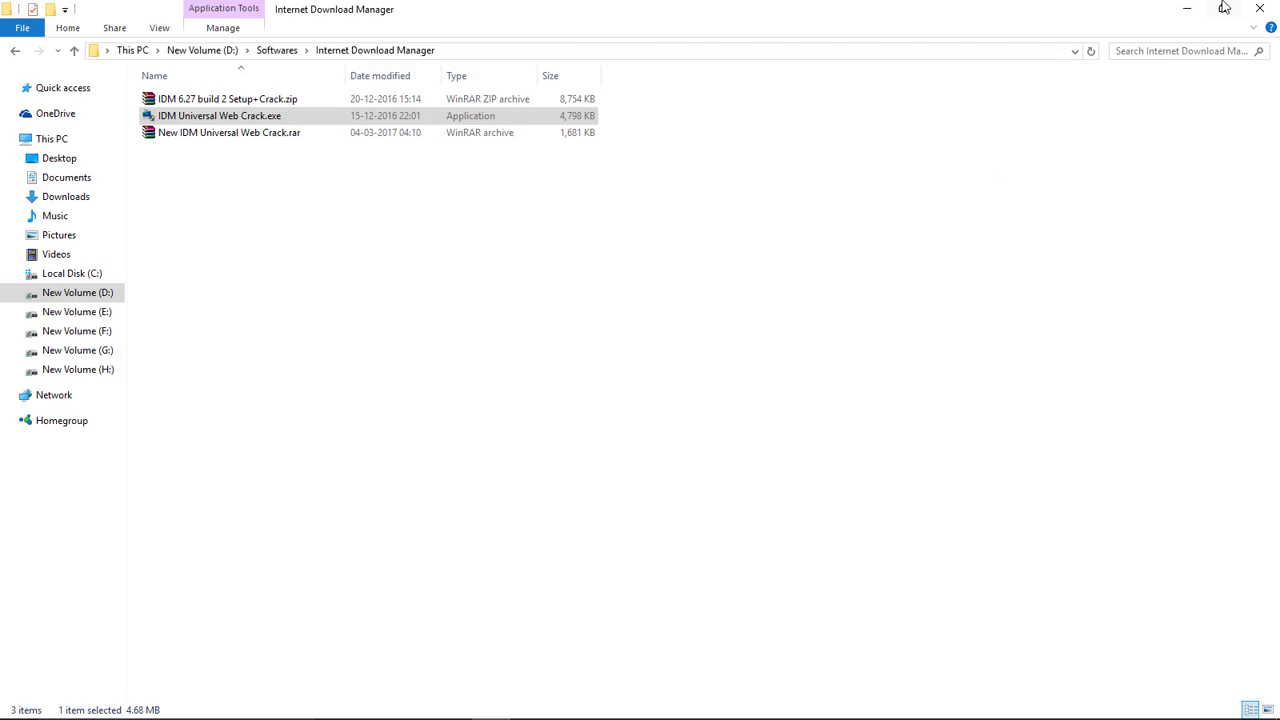
Step: Open New IDM Universal Web Crack.exe from the desktop to view its status and close it
{"action": "left_click", "coordinate": [1187, 9]}
{"action": "left_click", "coordinate": [410, 430]}
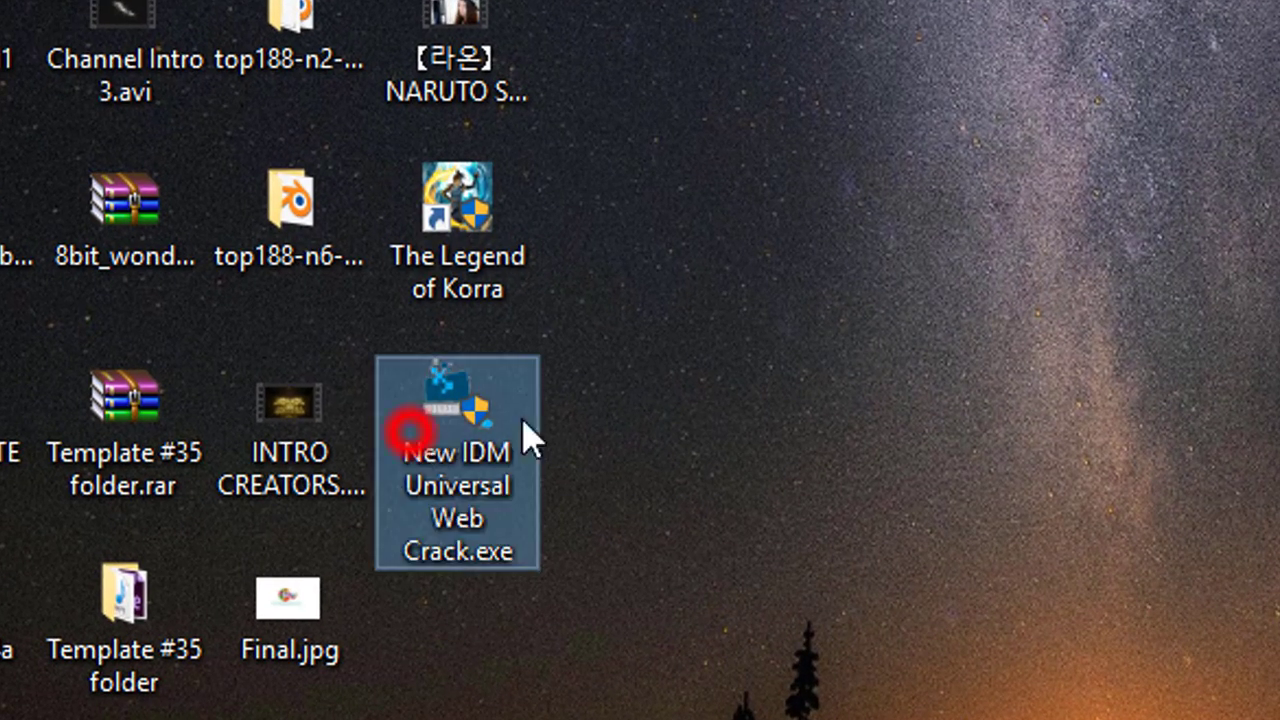
{"action": "double_click", "coordinate": [478, 472]}
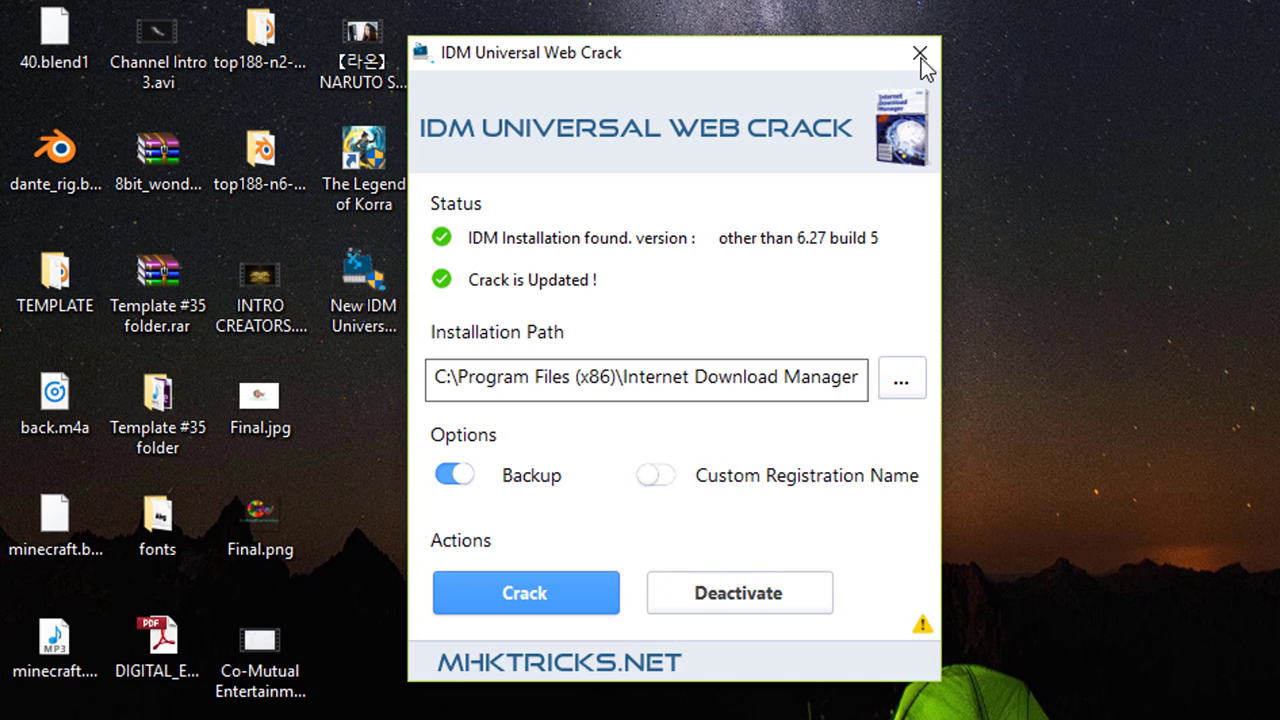
{"action": "left_click", "coordinate": [920, 54]}
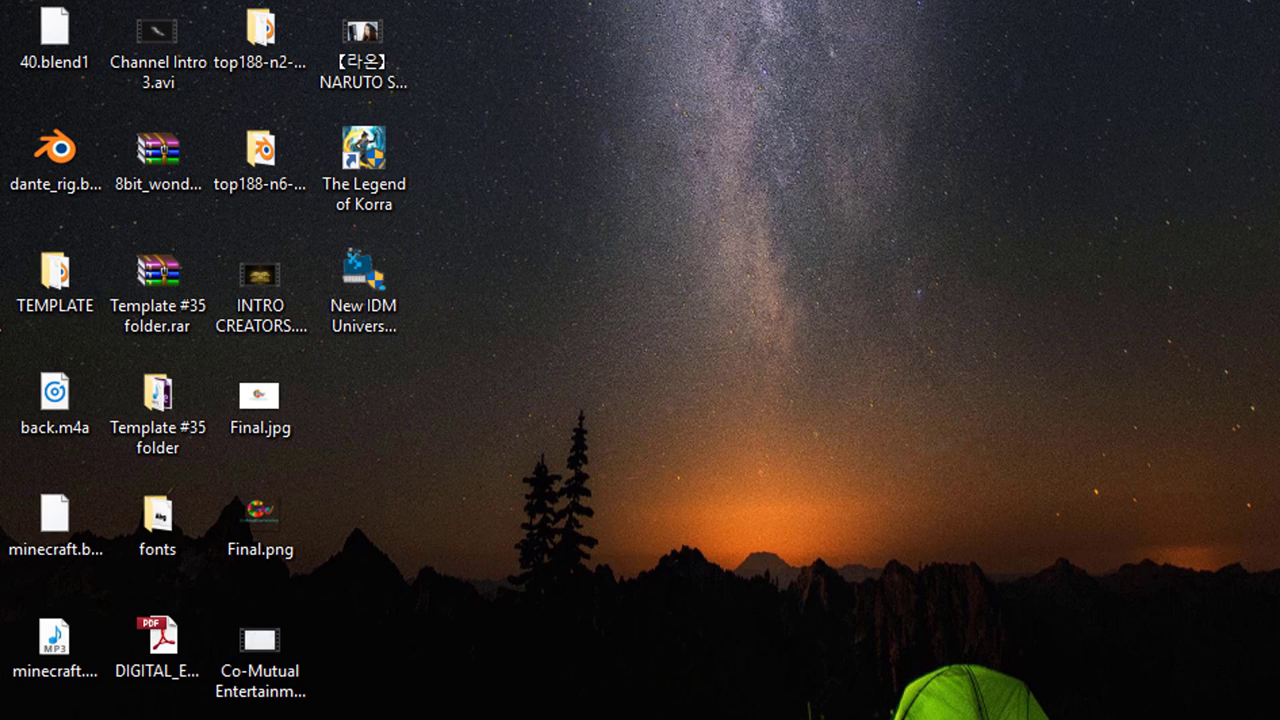
Step: Delete IDM Universal Web Crack.exe from the Internet Download Manager folder and extract New IDM Universal Web Crack.exe there from its RAR archive
{"action": "left_click", "coordinate": [486, 691]}
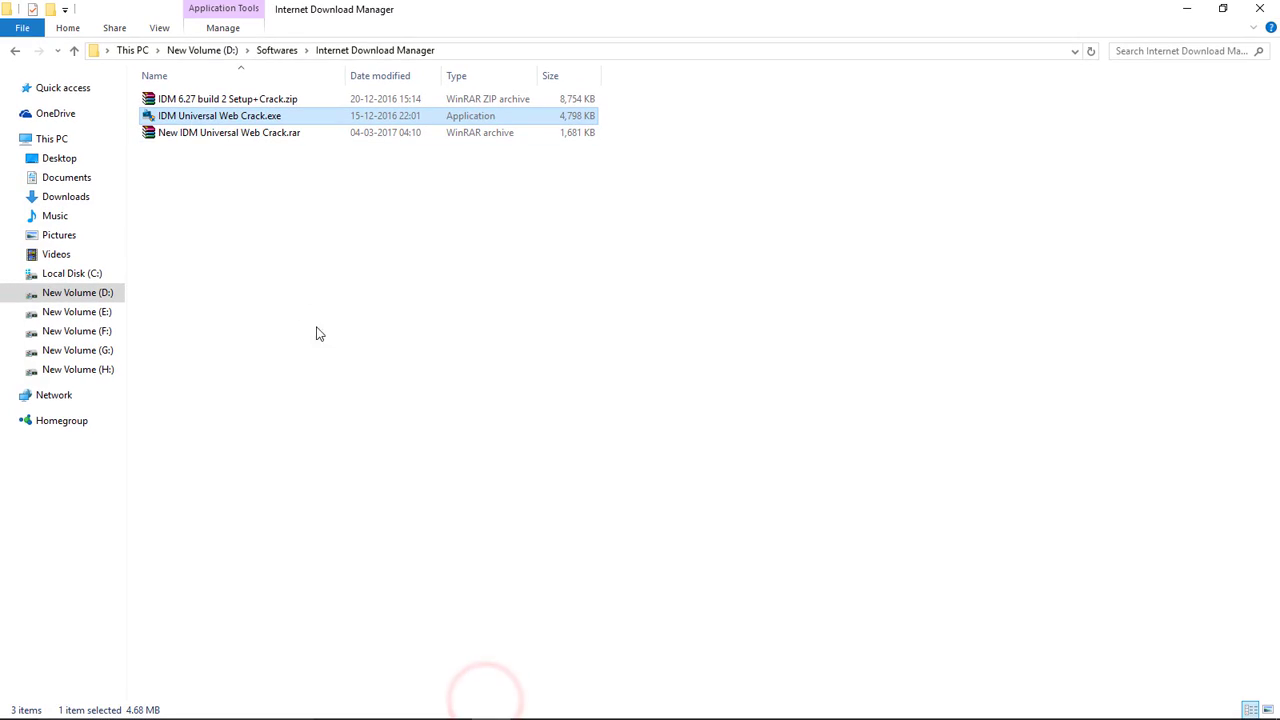
{"action": "left_click", "coordinate": [227, 114]}
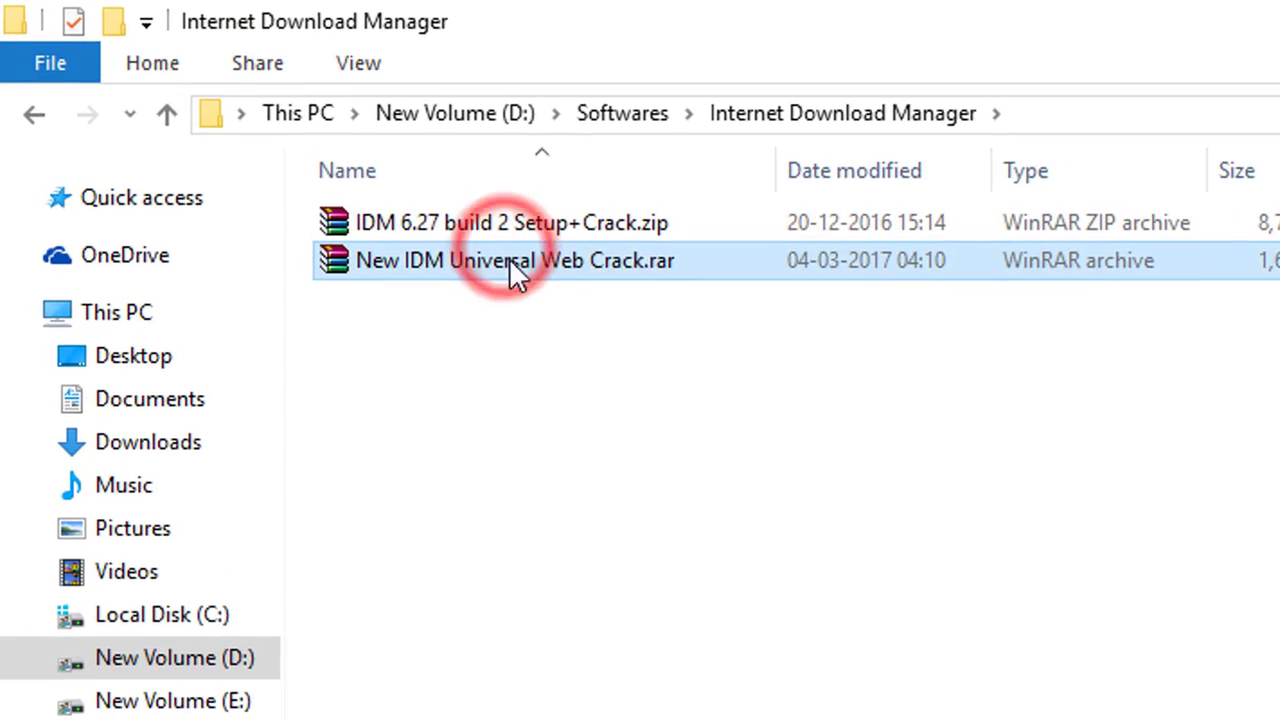
{"action": "double_click", "coordinate": [540, 260]}
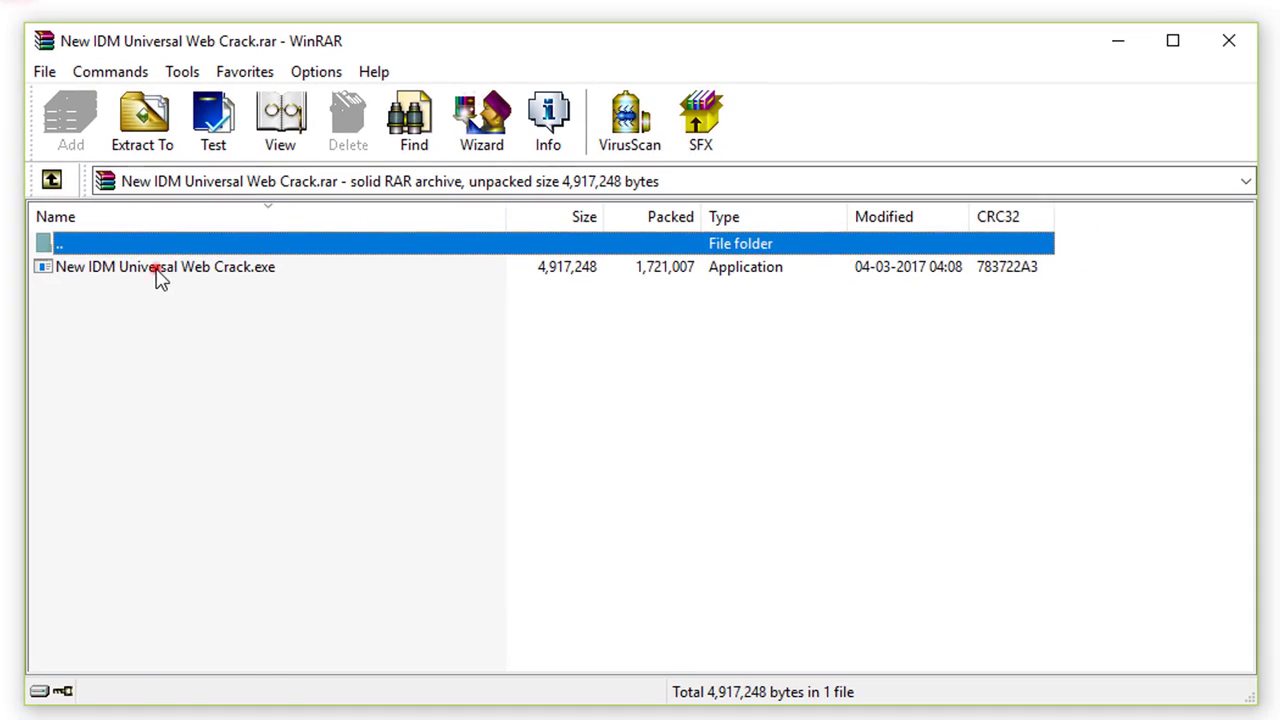
{"action": "left_click_drag", "start_coordinate": [158, 268], "coordinate": [274, 306]}
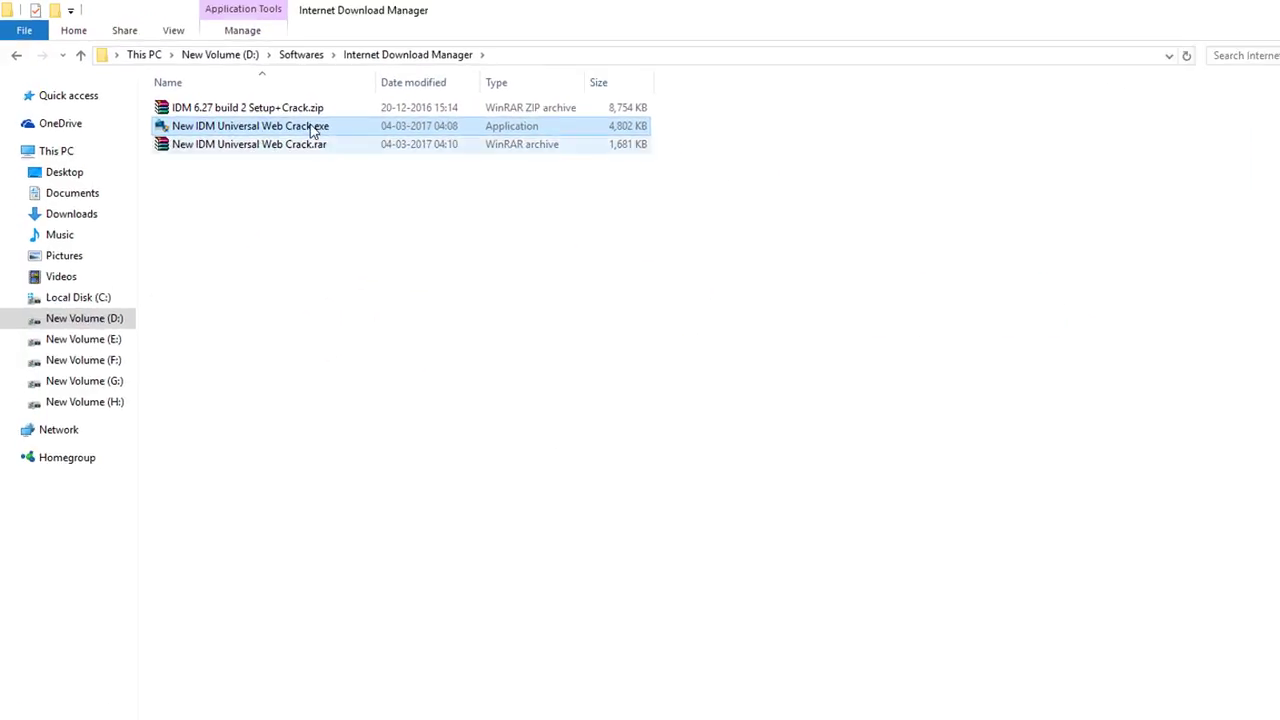
Step: Run New IDM Universal Web Crack.exe as administrator and turn off its Backup option
{"action": "right_click", "coordinate": [480, 265]}
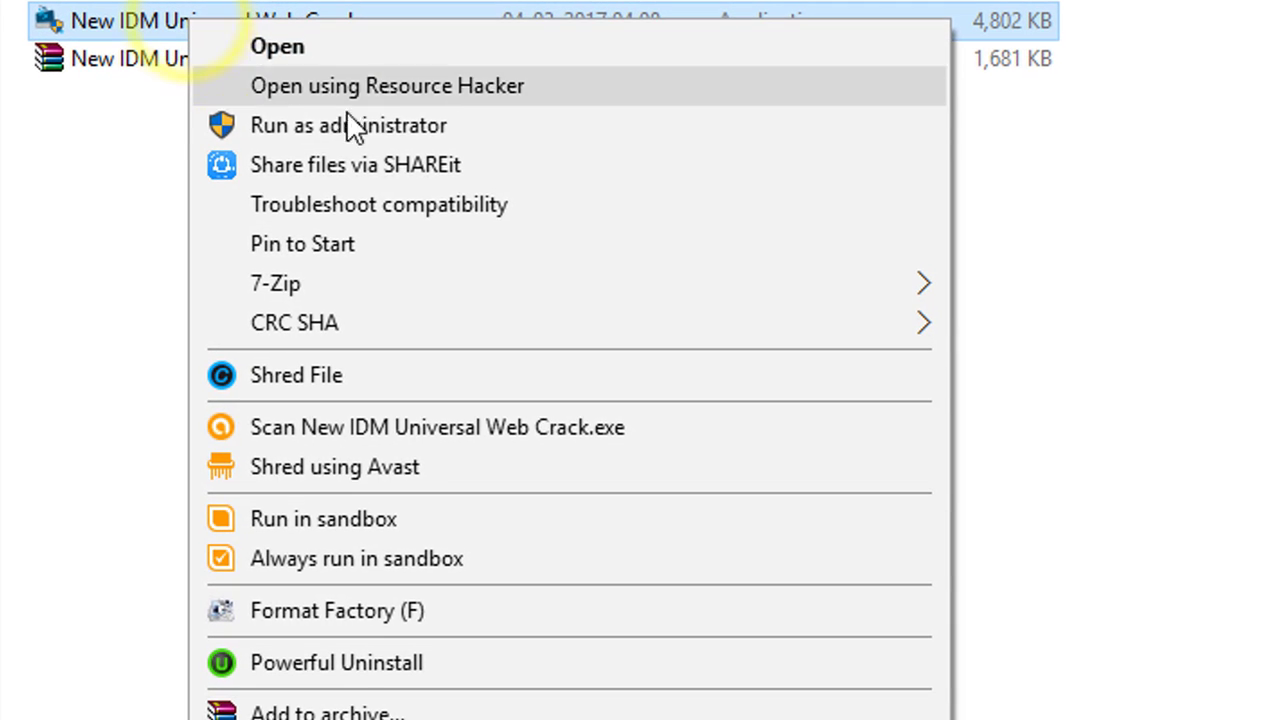
{"action": "left_click", "coordinate": [301, 125]}
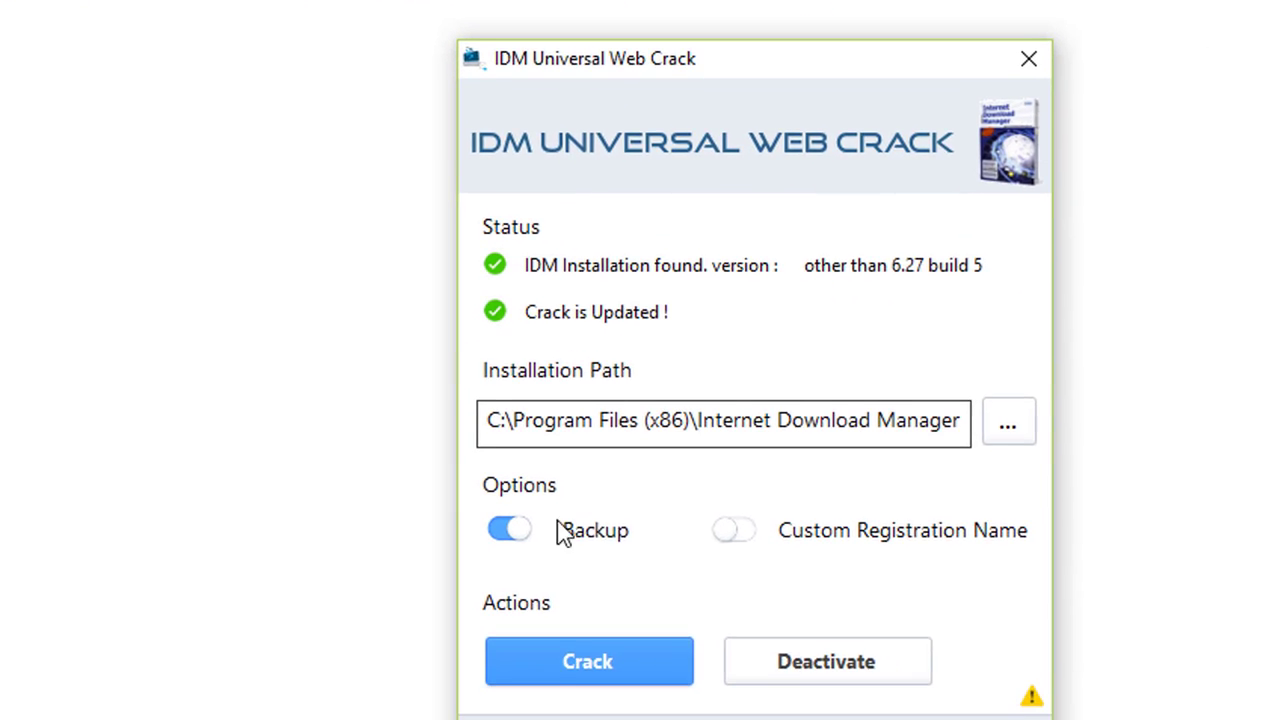
{"action": "left_click", "coordinate": [515, 535]}
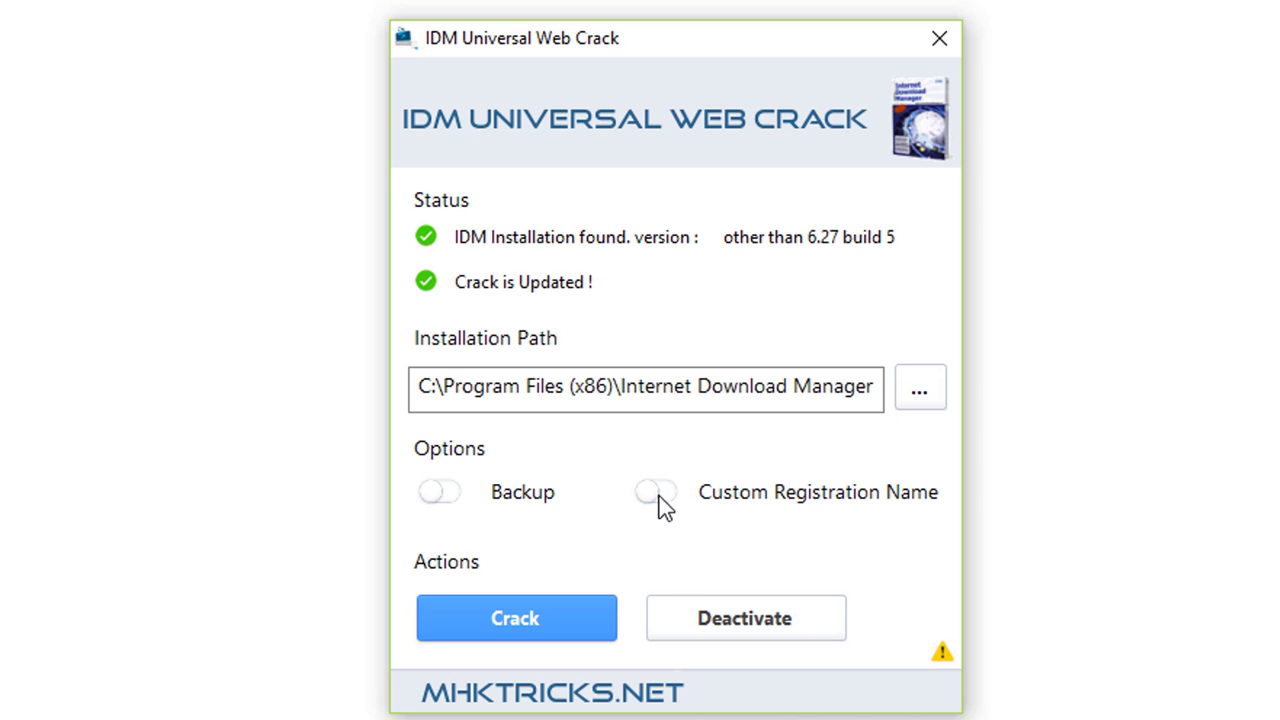
Step: Replace the default custom registration name with a personal nickname, run the Crack action and dismiss the resulting message
{"action": "left_click", "coordinate": [659, 495]}
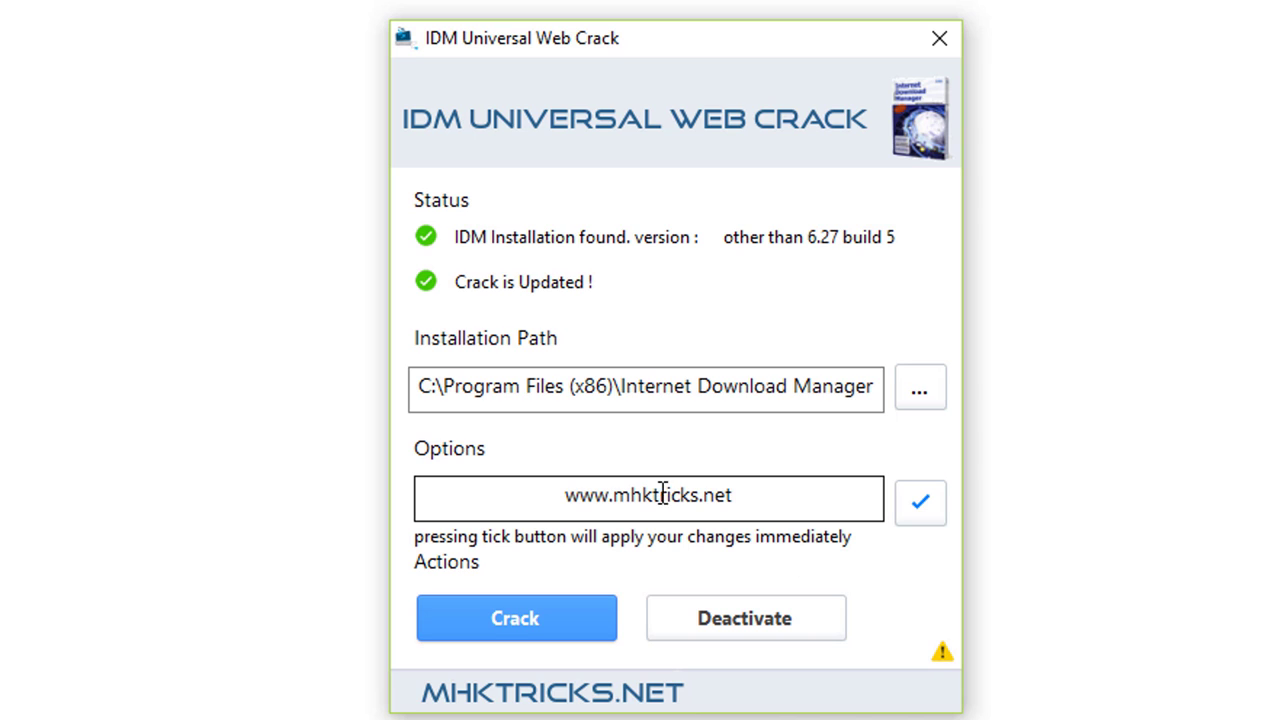
{"action": "left_click_drag", "start_coordinate": [600, 503], "coordinate": [170, 440]}
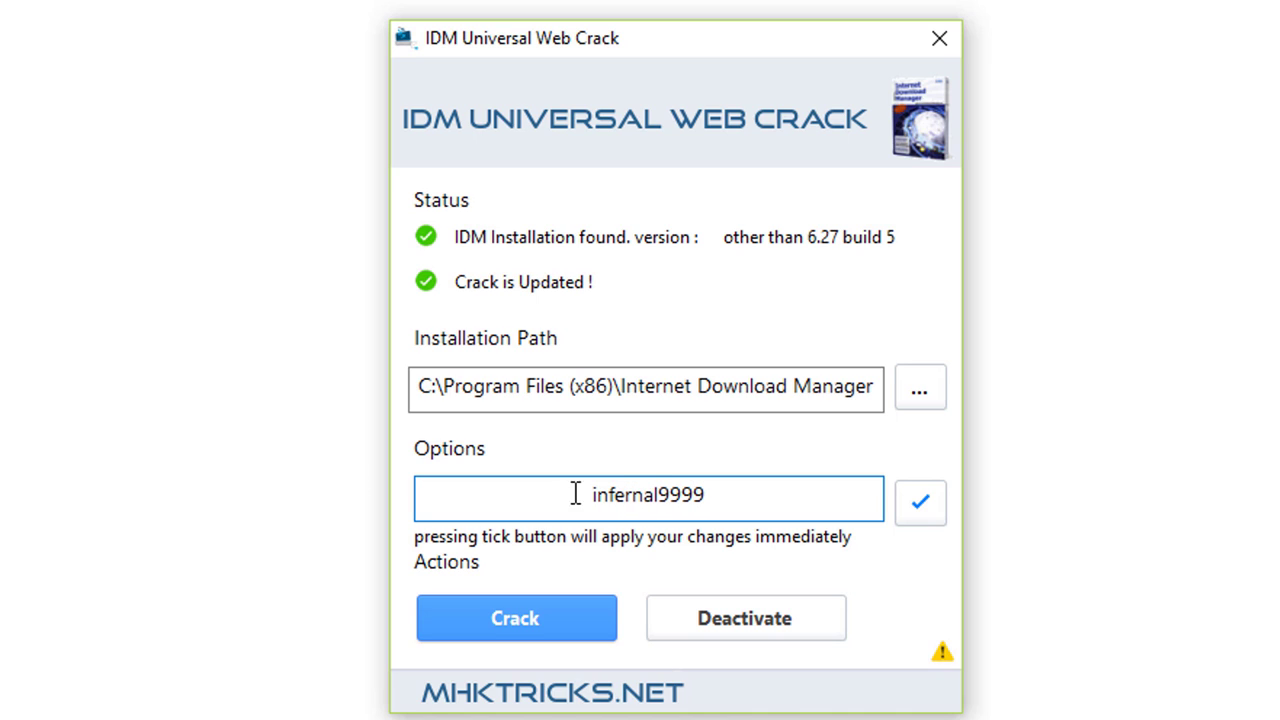
{"action": "left_click", "coordinate": [920, 506]}
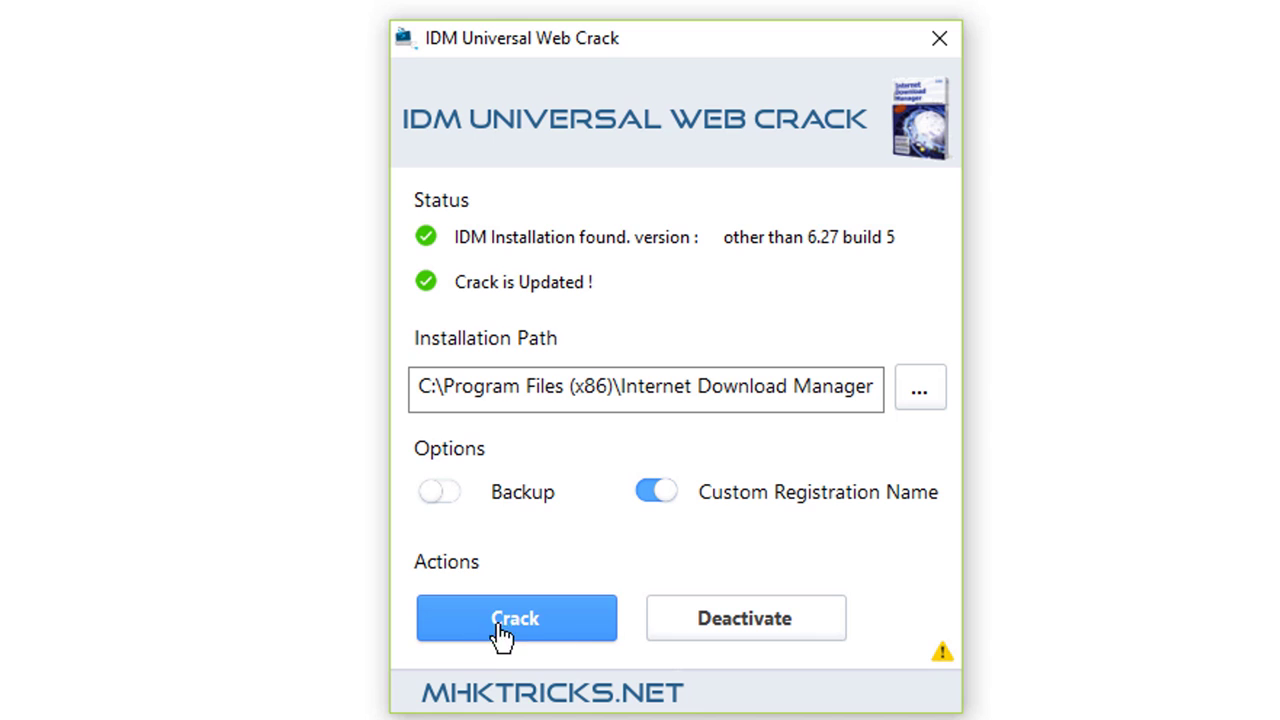
{"action": "key", "text": "Return"}
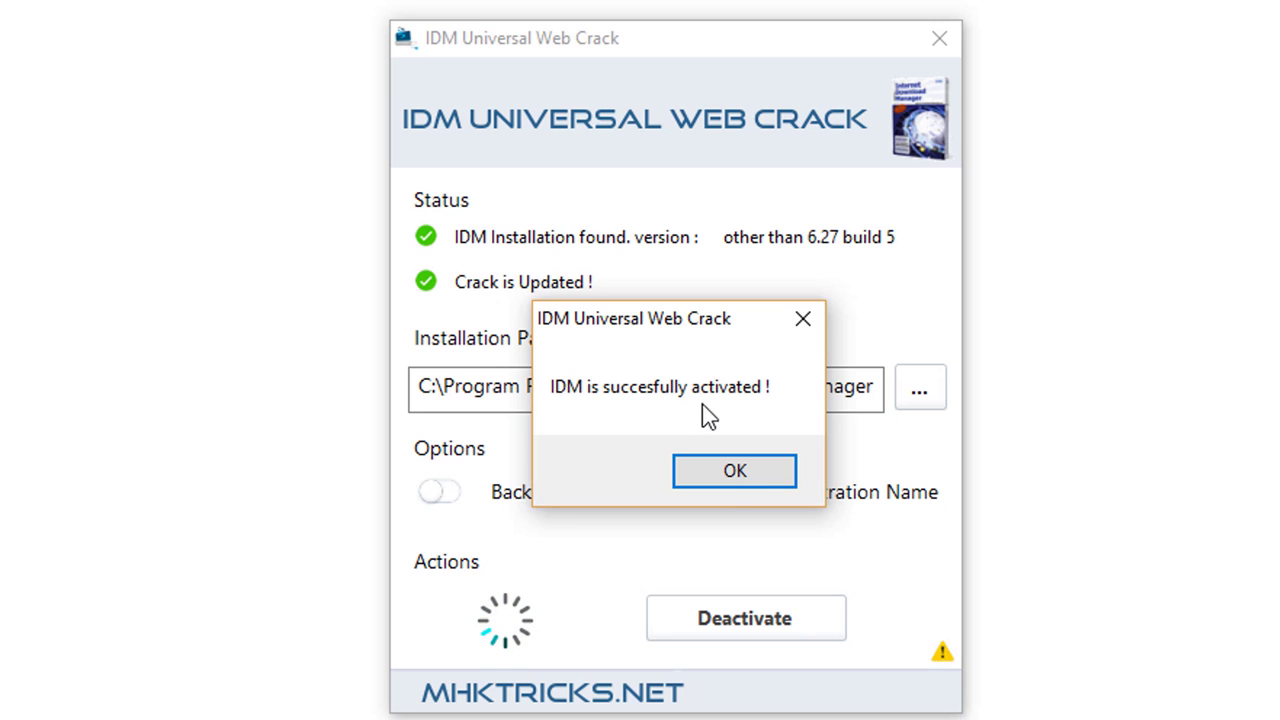
{"action": "left_click", "coordinate": [735, 474]}
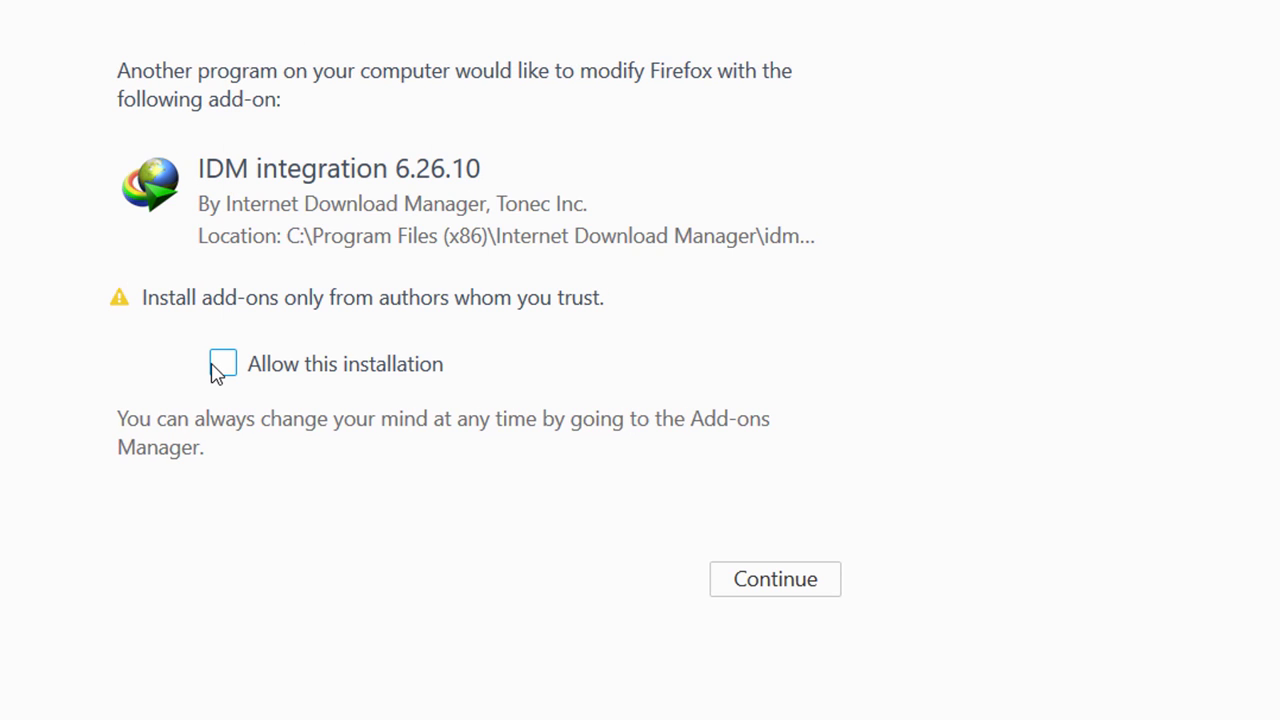
Step: Allow the IDM integration 6.26.10 add-on in Firefox and restart the browser
{"action": "left_click", "coordinate": [757, 576]}
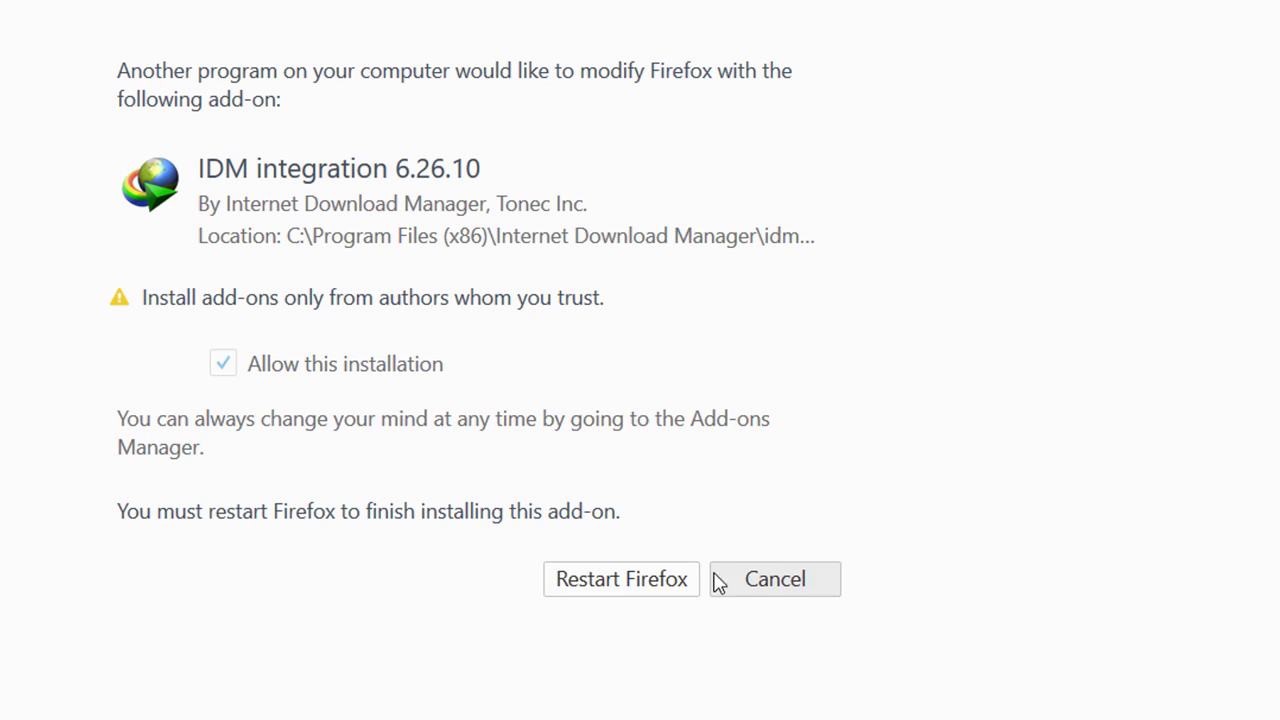
{"action": "left_click", "coordinate": [626, 590]}
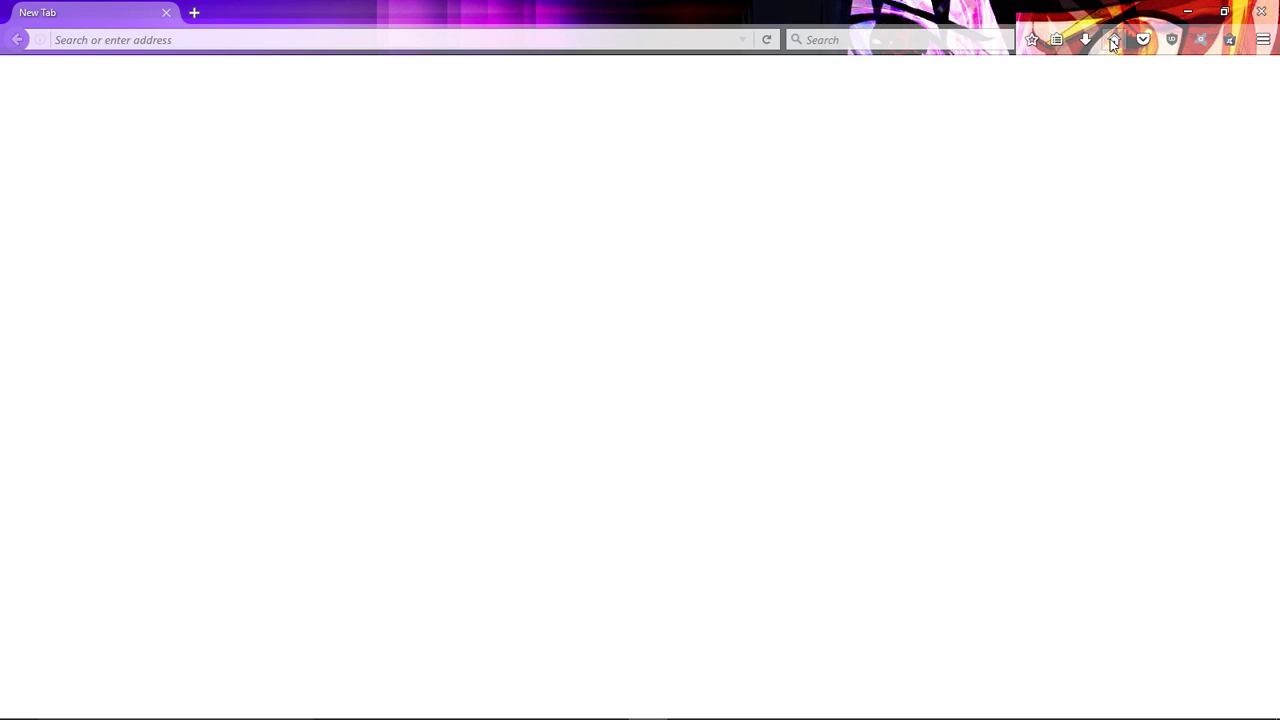
{"action": "left_click", "coordinate": [1113, 41]}
Step: Switch to File Explorer and open the Internet Download Manager folder in Program Files (x86) on the C: drive
{"action": "left_click", "coordinate": [574, 670]}
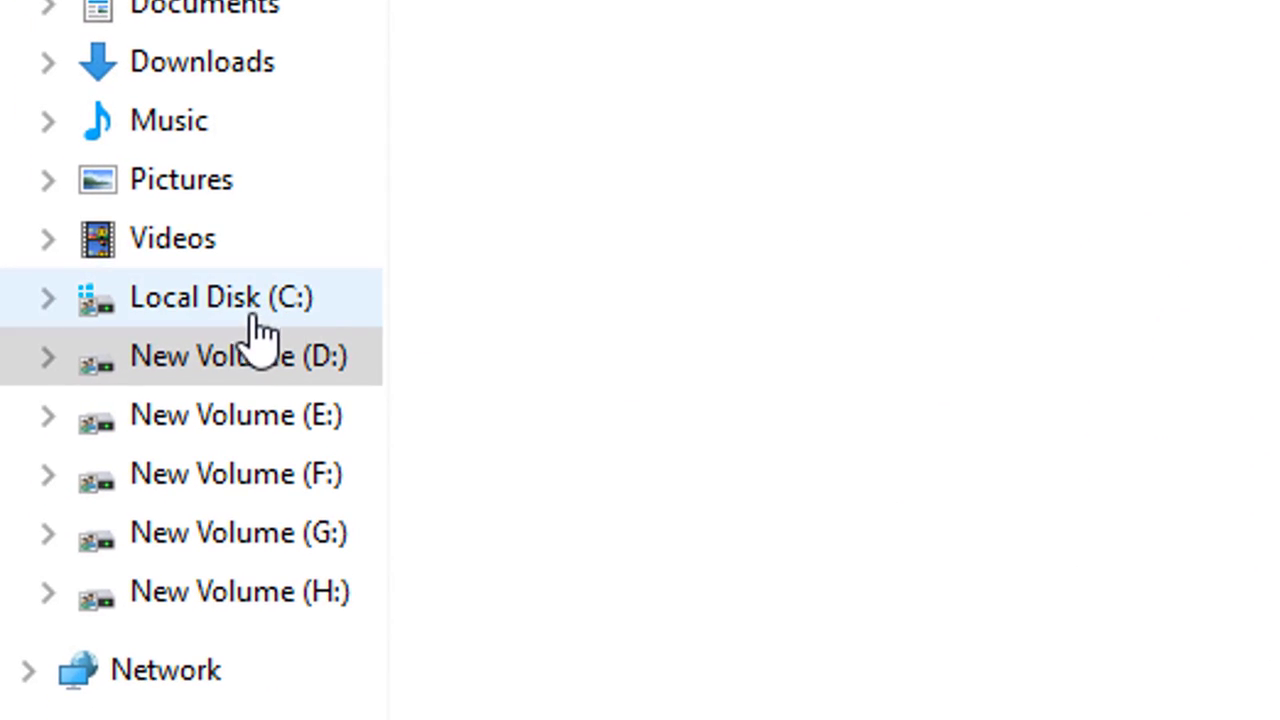
{"action": "left_click", "coordinate": [252, 318]}
{"action": "left_click", "coordinate": [278, 445]}
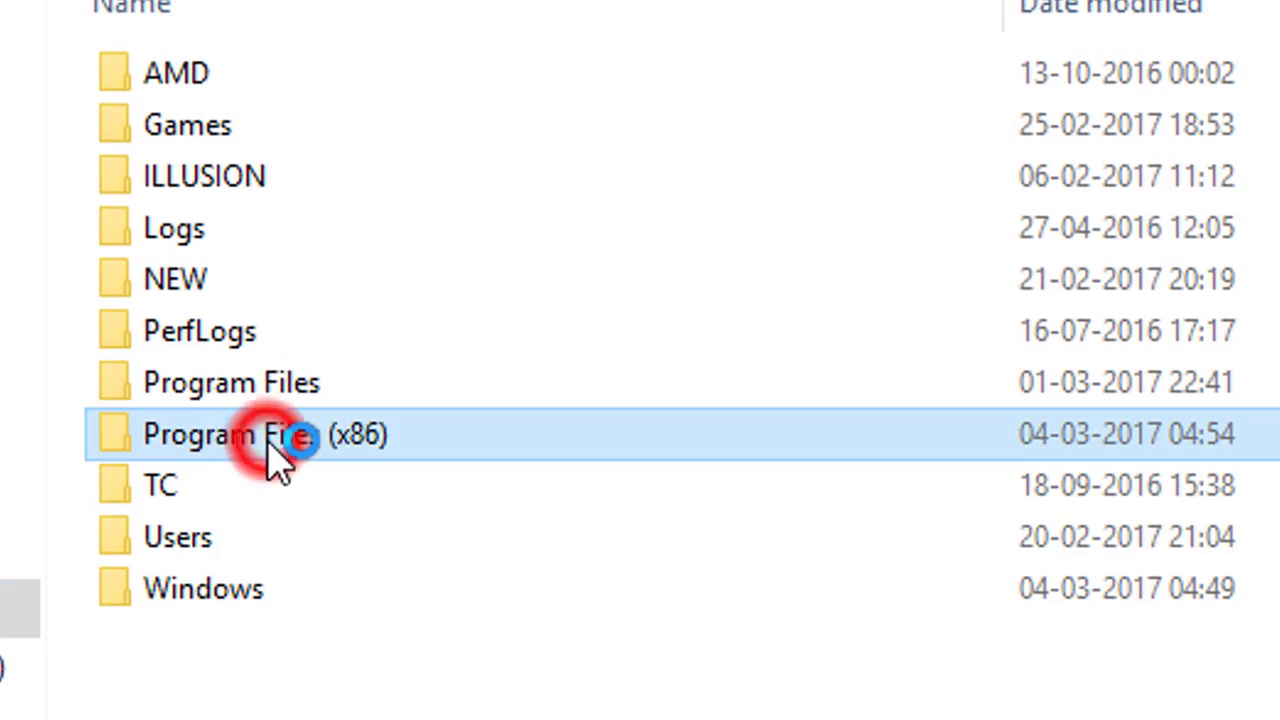
{"action": "double_click", "coordinate": [318, 436]}
{"action": "key", "text": "i"}
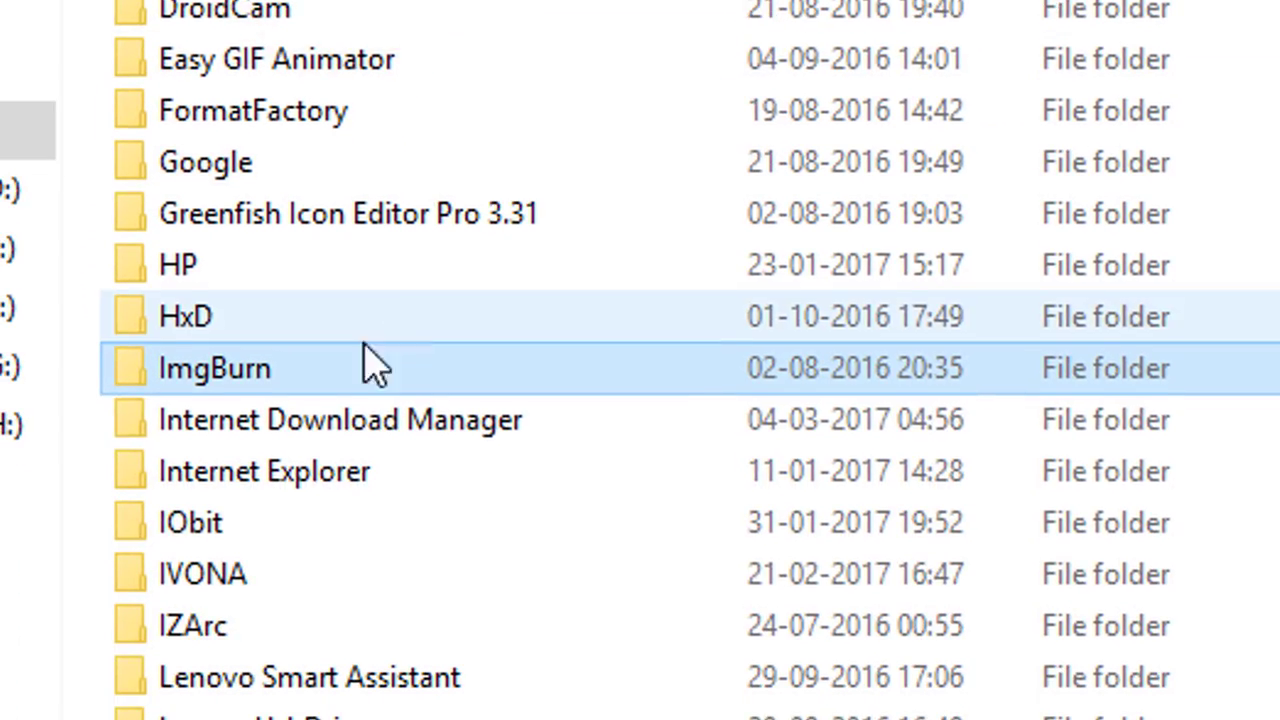
{"action": "double_click", "coordinate": [335, 420]}
Step: Launch IDMan.exe, turn off showing tips on startup and close the Tip of the Day
{"action": "scroll", "coordinate": [363, 343], "scroll_direction": "up", "scroll_amount": 1}
{"action": "left_click", "coordinate": [240, 172]}
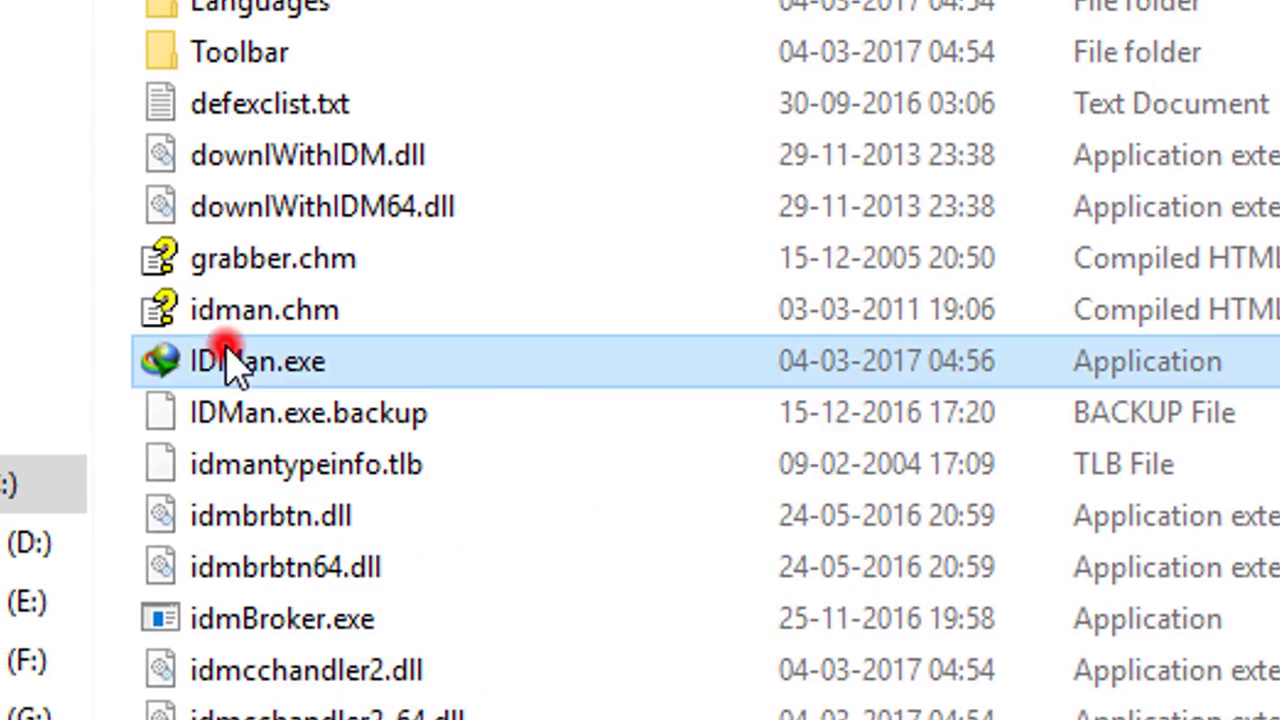
{"action": "double_click", "coordinate": [232, 362]}
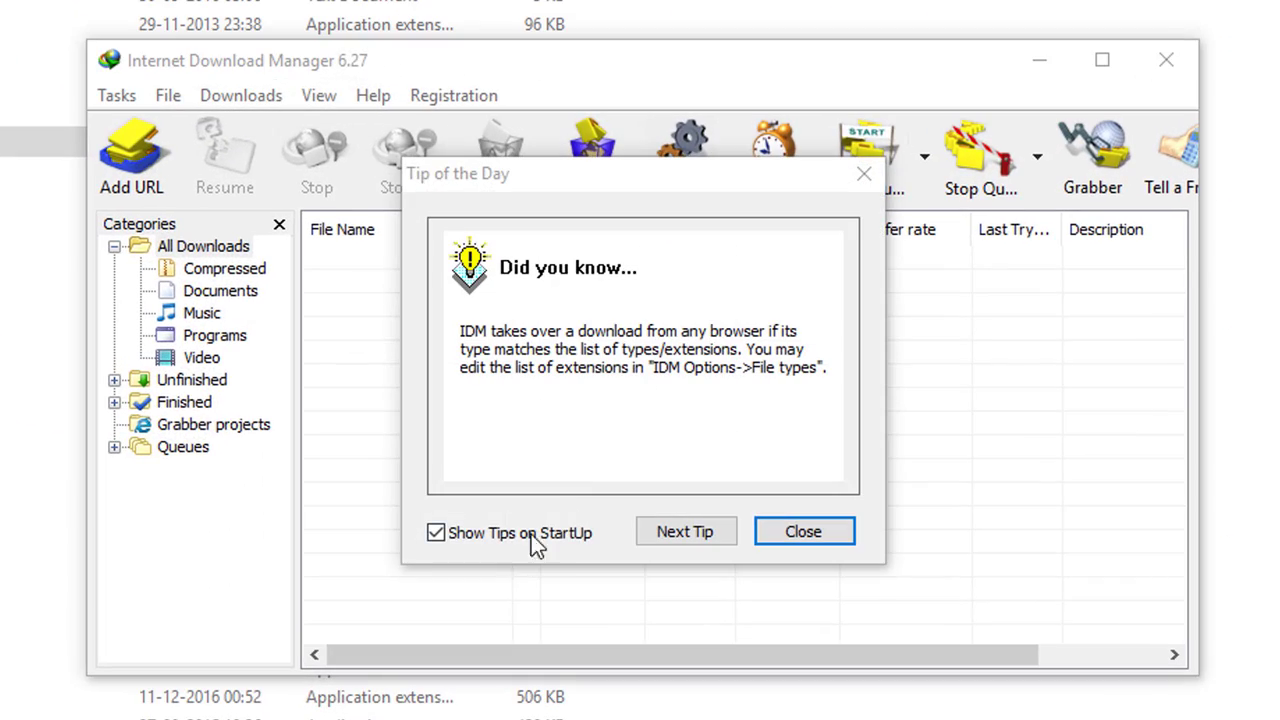
{"action": "left_click", "coordinate": [463, 530]}
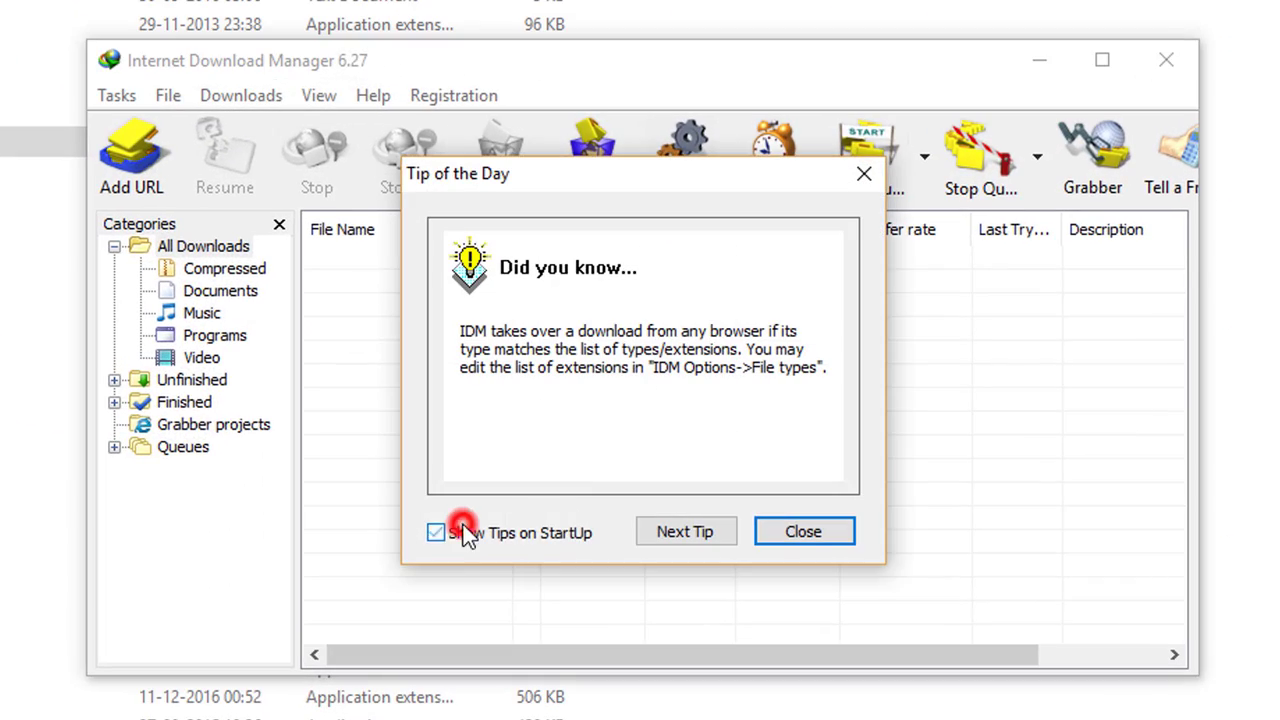
{"action": "left_click", "coordinate": [805, 532]}
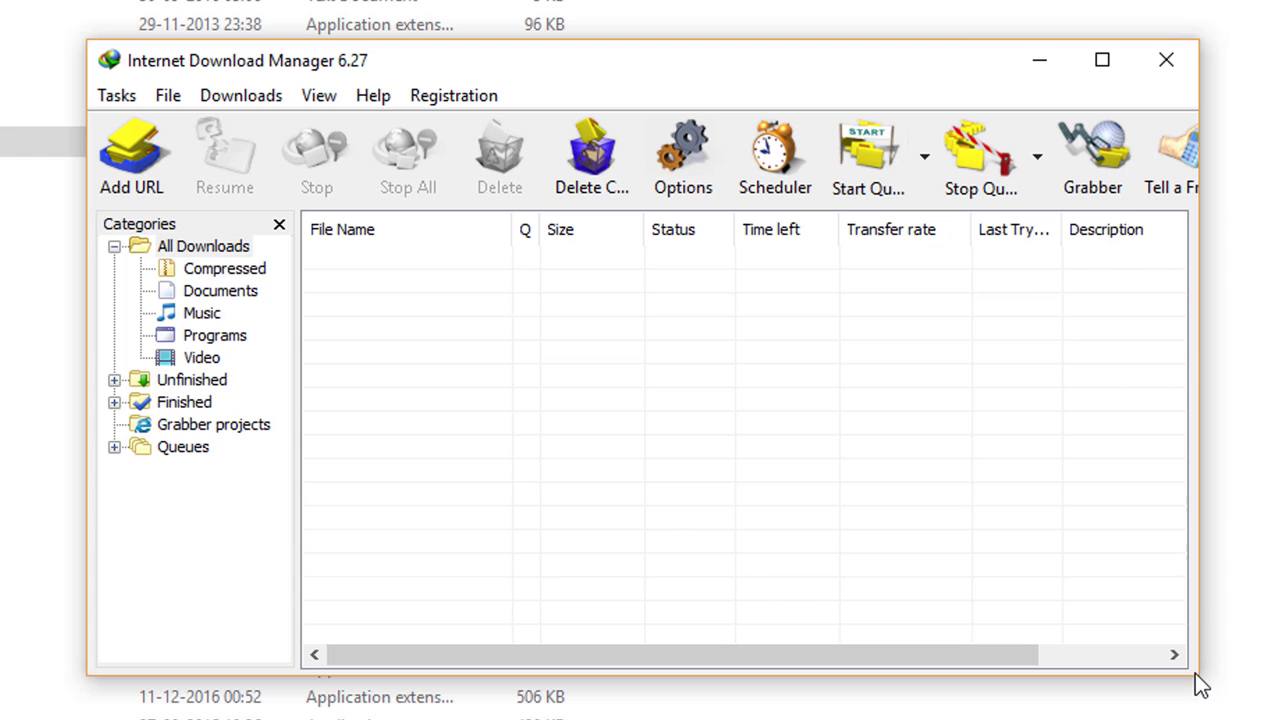
Step: Check the licence details in Internet Download Manager's About window, then close the About window and the program
{"action": "left_click_drag", "start_coordinate": [1196, 676], "coordinate": [1086, 600]}
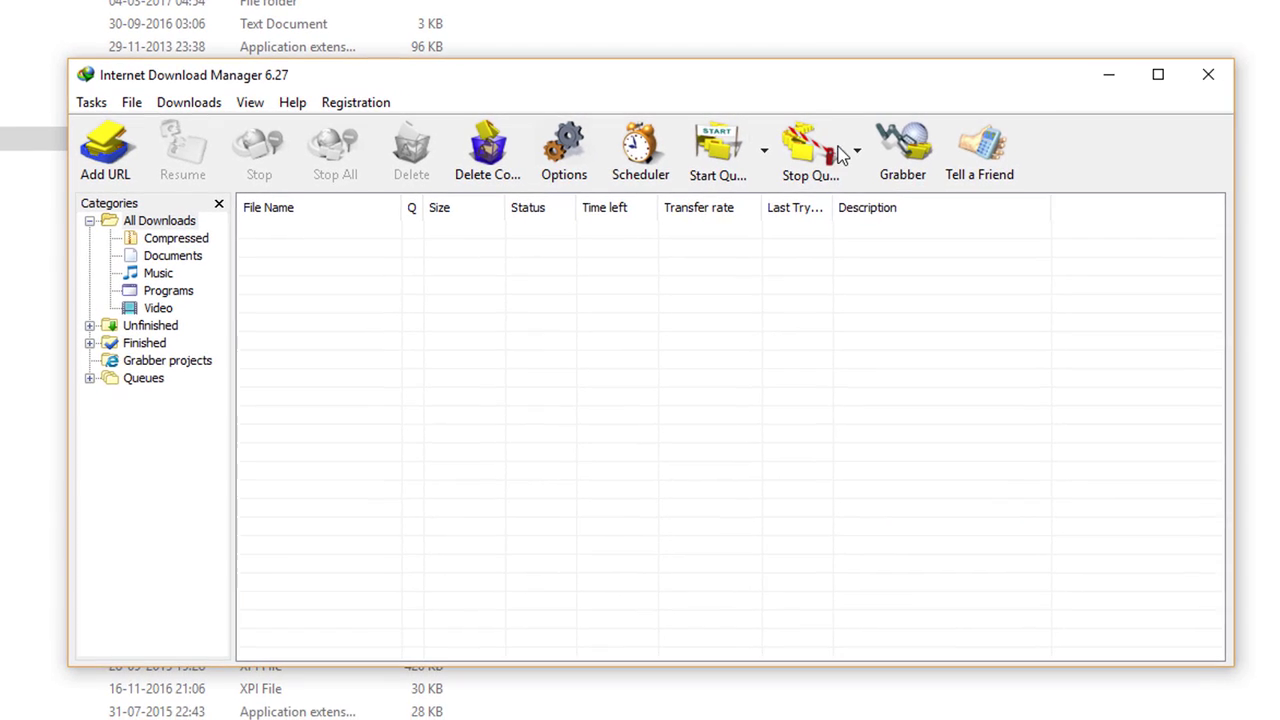
{"action": "left_click_drag", "start_coordinate": [927, 84], "coordinate": [781, 98]}
{"action": "left_click", "coordinate": [258, 122]}
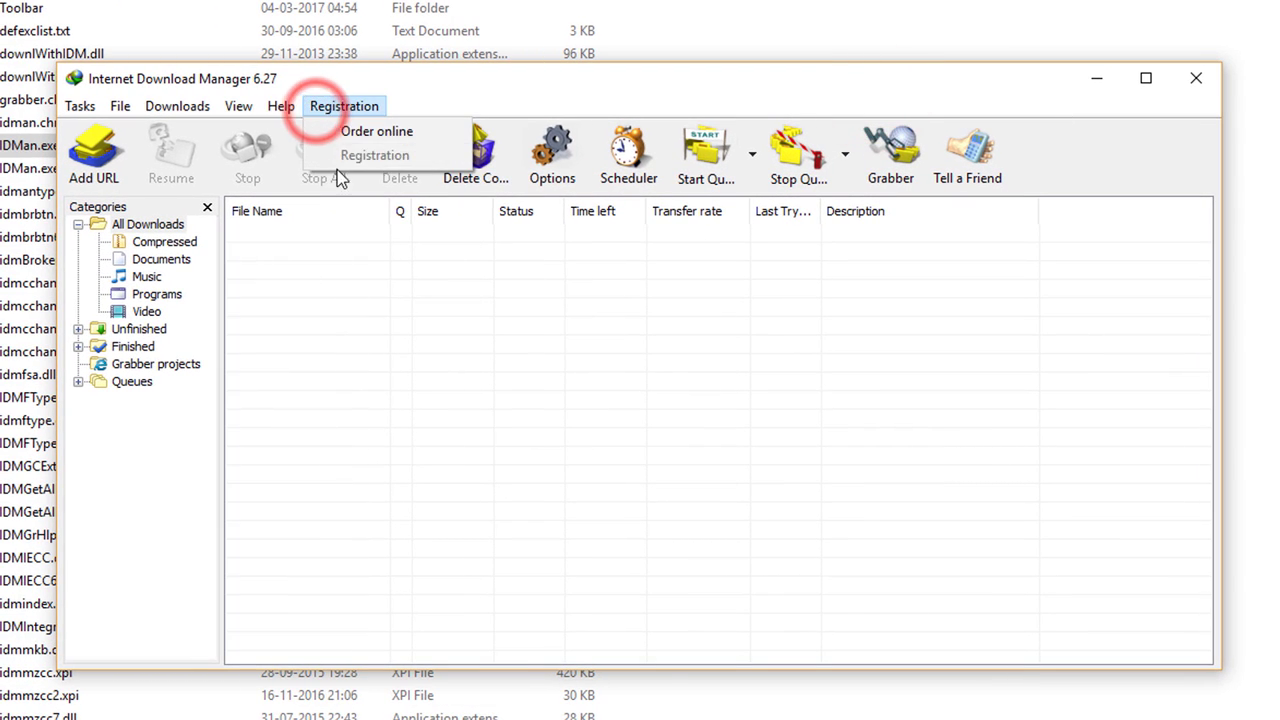
{"action": "mouse_move", "coordinate": [281, 106]}
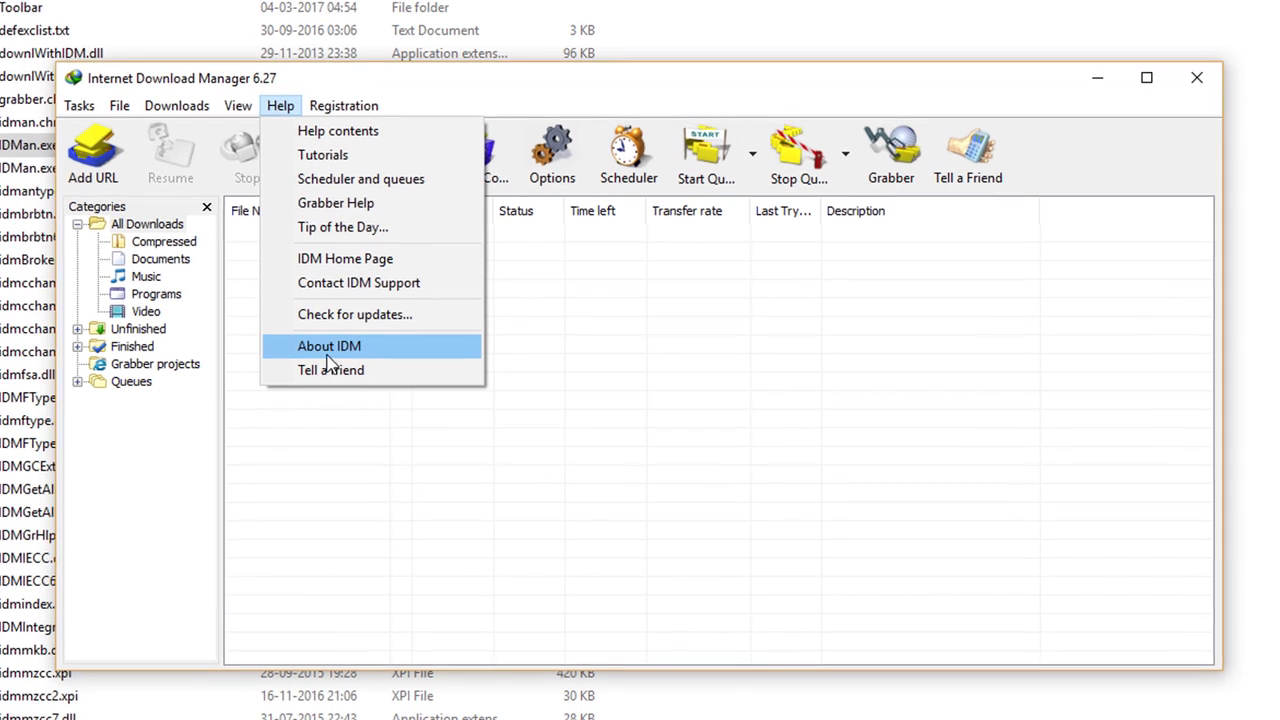
{"action": "left_click", "coordinate": [322, 350]}
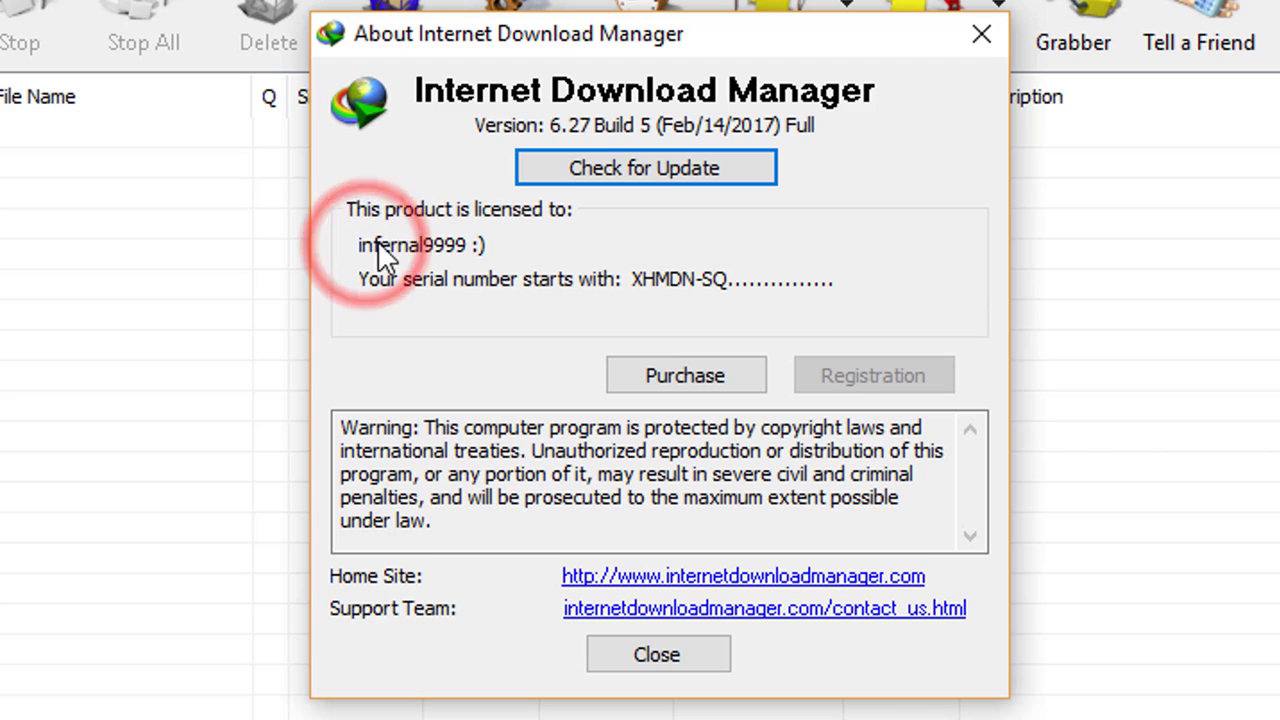
{"action": "left_click", "coordinate": [712, 660]}
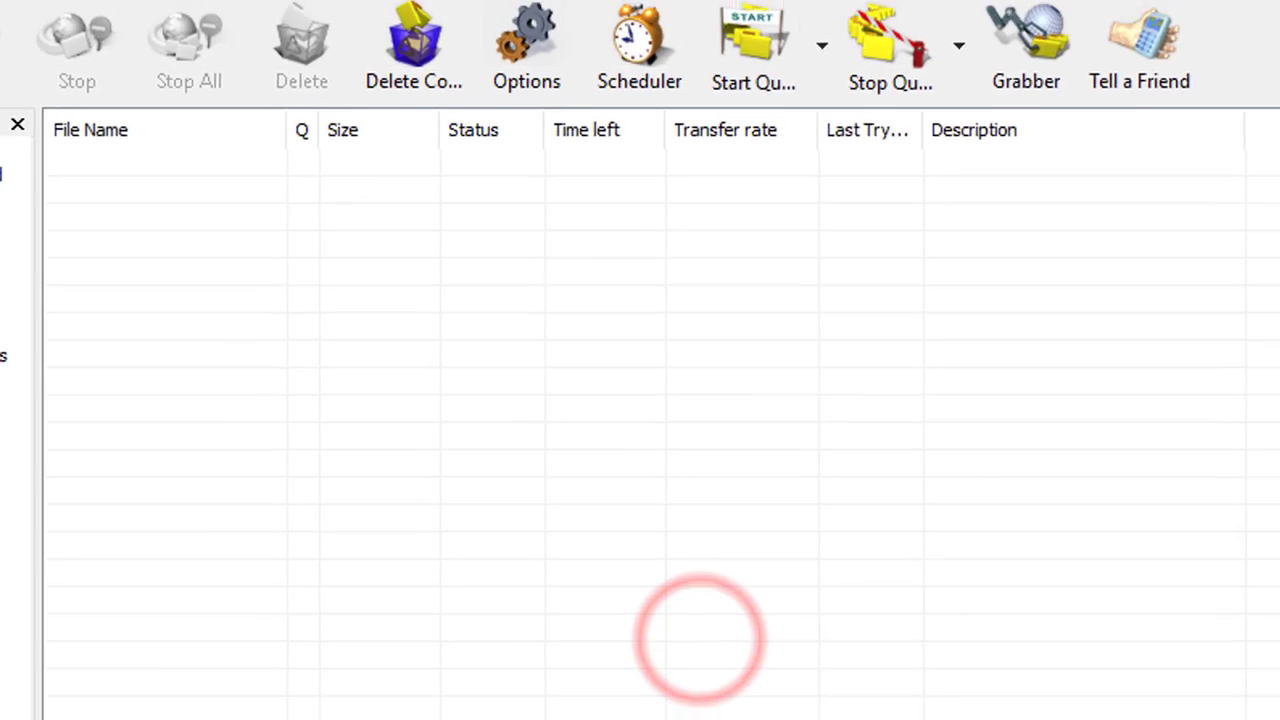
{"action": "left_click", "coordinate": [1071, 240]}
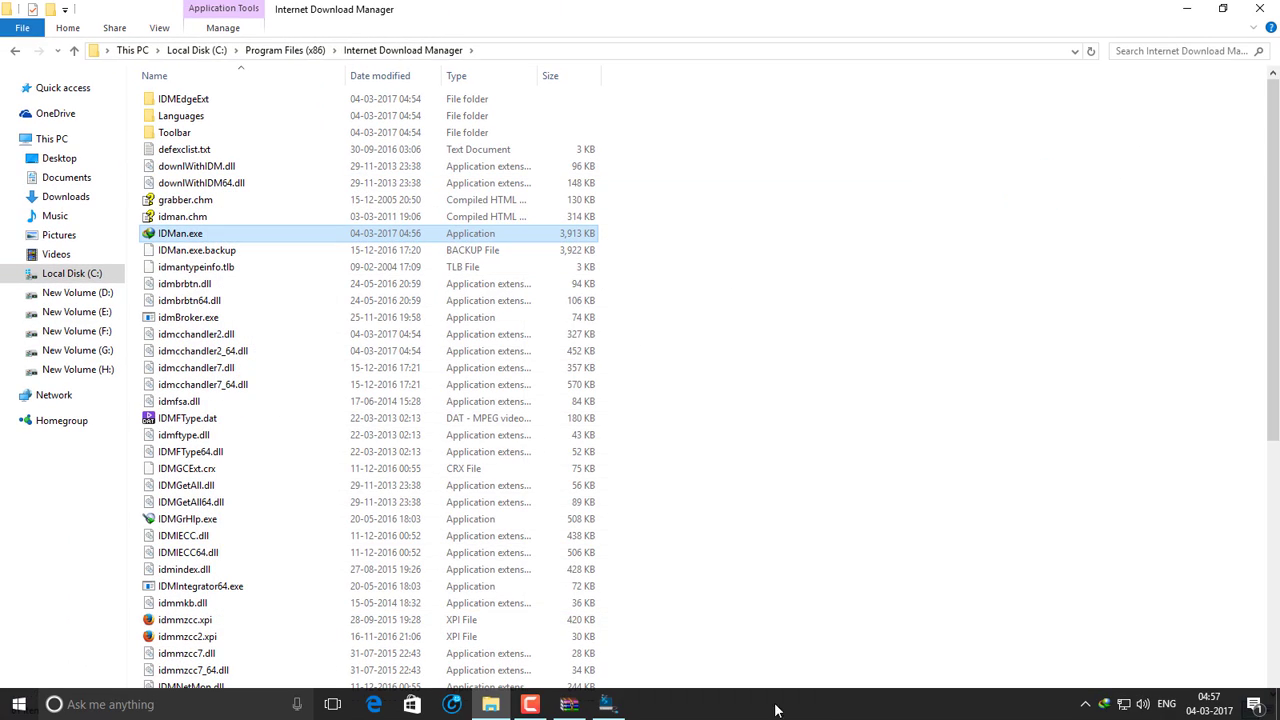
Step: Switch to IDM Universal Web Crack, run Method 1 of the fake serial pop-up fixer, dismiss the message and close the tool
{"action": "left_click", "coordinate": [594, 706]}
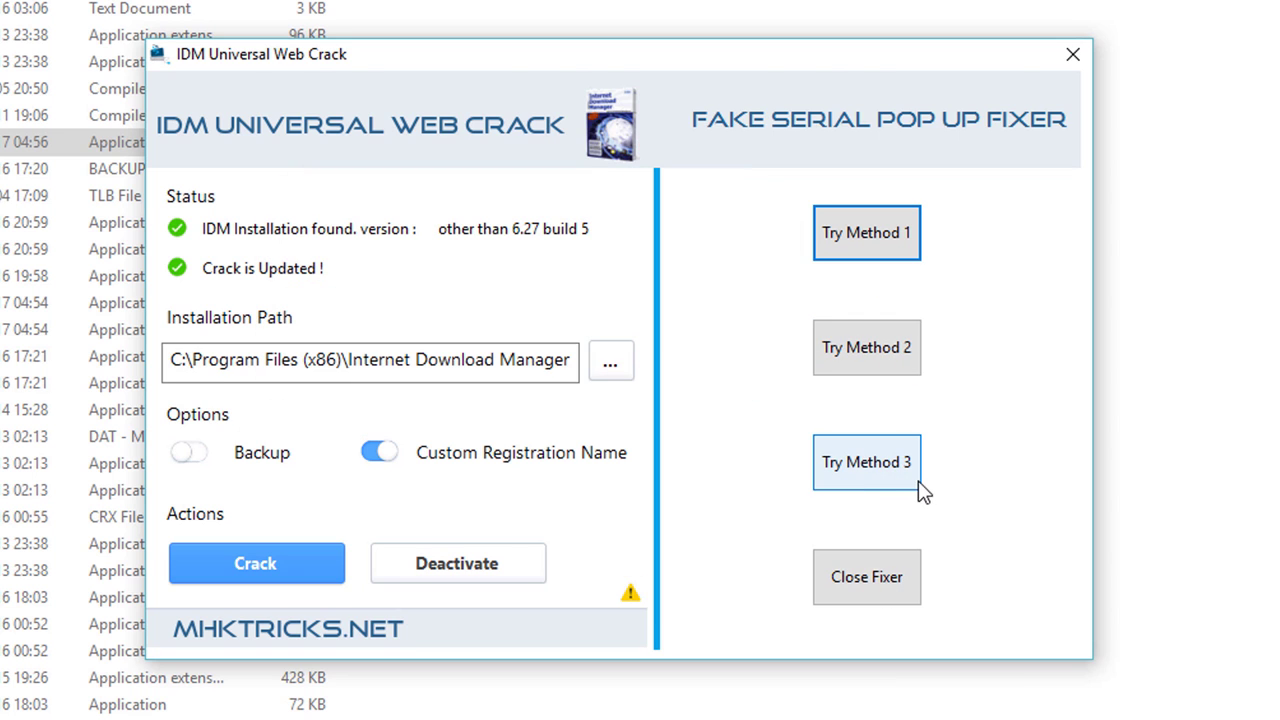
{"action": "left_click", "coordinate": [865, 232]}
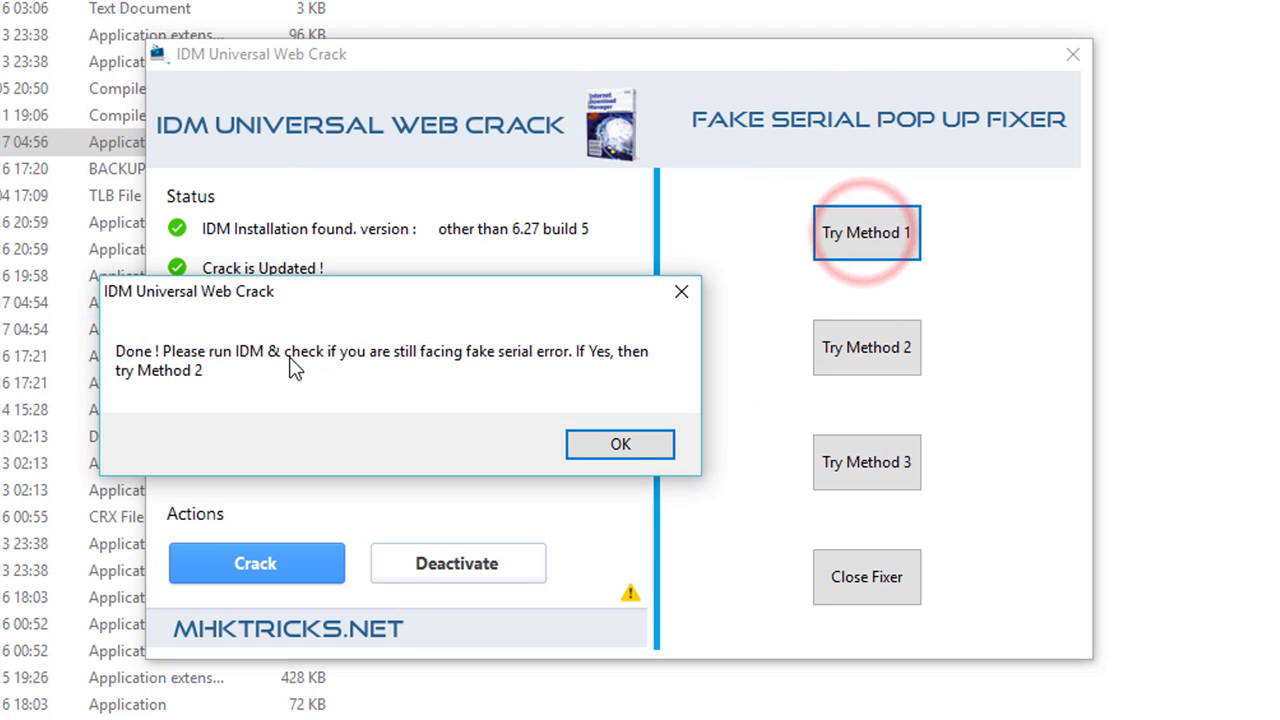
{"action": "left_click", "coordinate": [618, 446]}
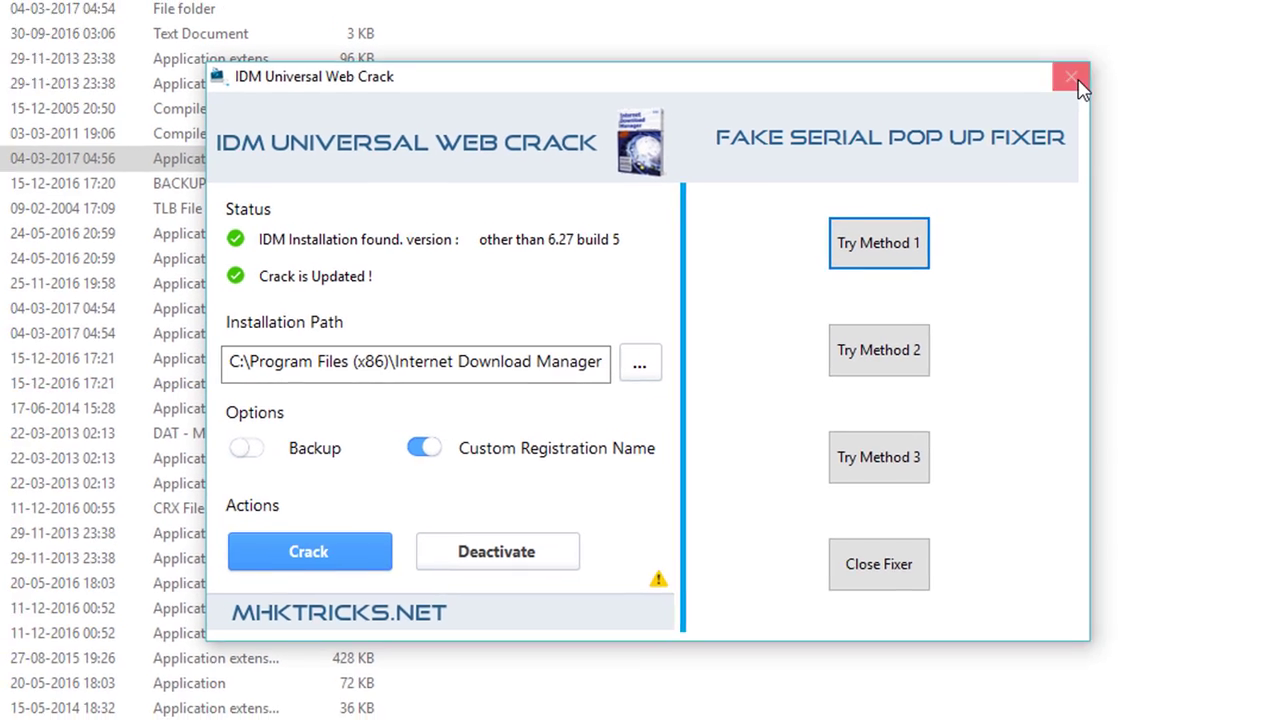
{"action": "left_click", "coordinate": [1072, 54]}
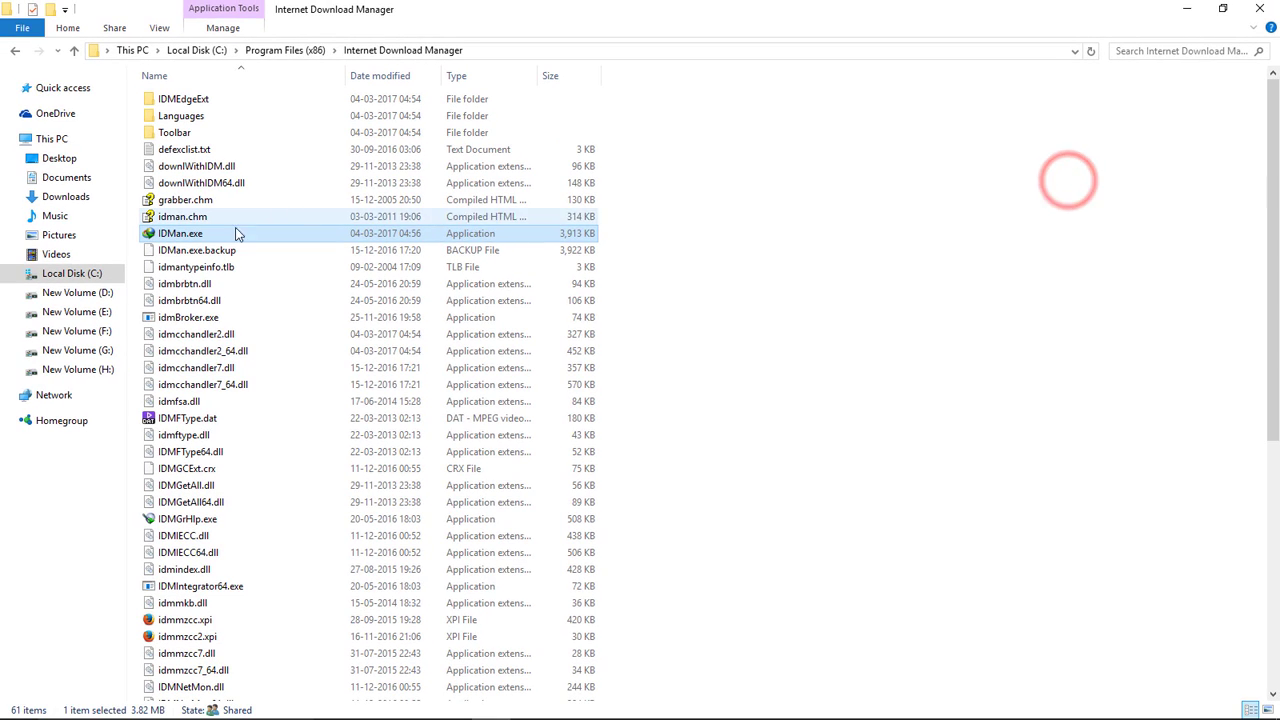
Step: Relaunch IDMan.exe, check its registration options and close the program
{"action": "left_click", "coordinate": [200, 233]}
{"action": "double_click", "coordinate": [200, 233]}
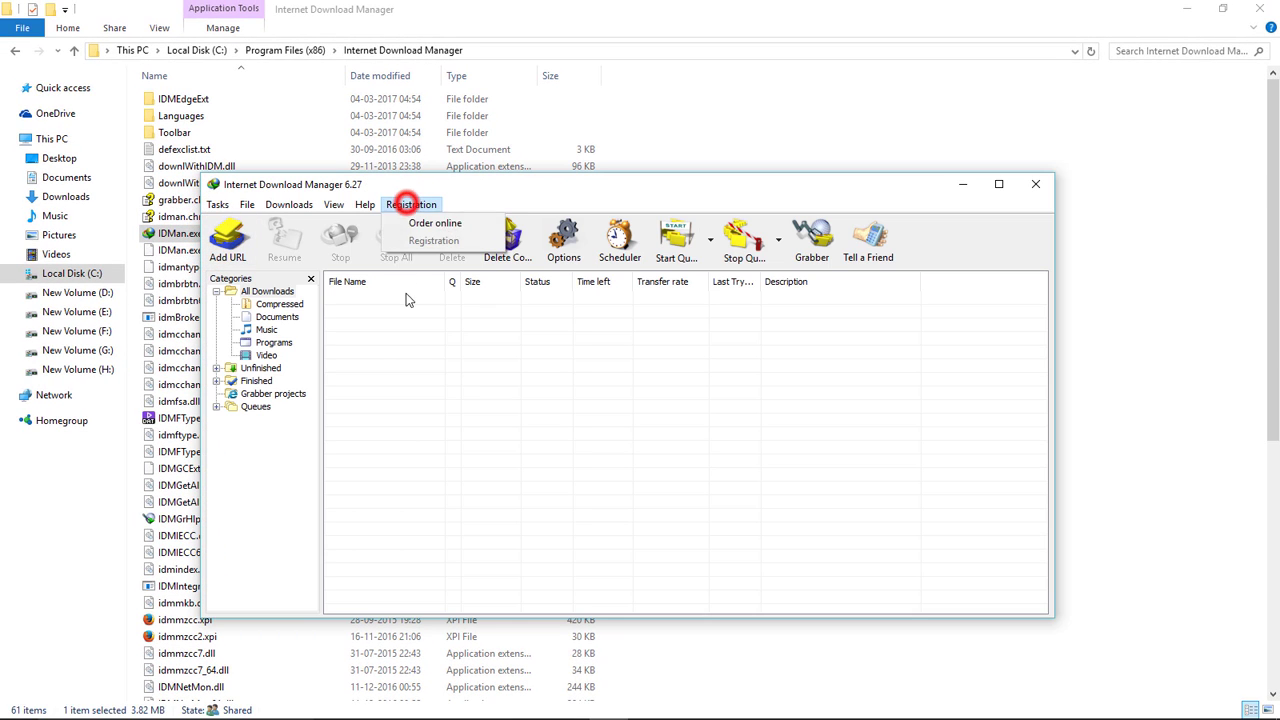
{"action": "left_click", "coordinate": [1034, 185]}
Step: Close the WinRAR archive window and return to the Internet Download Manager folder under Softwares on the D: drive
{"action": "mouse_move", "coordinate": [585, 706]}
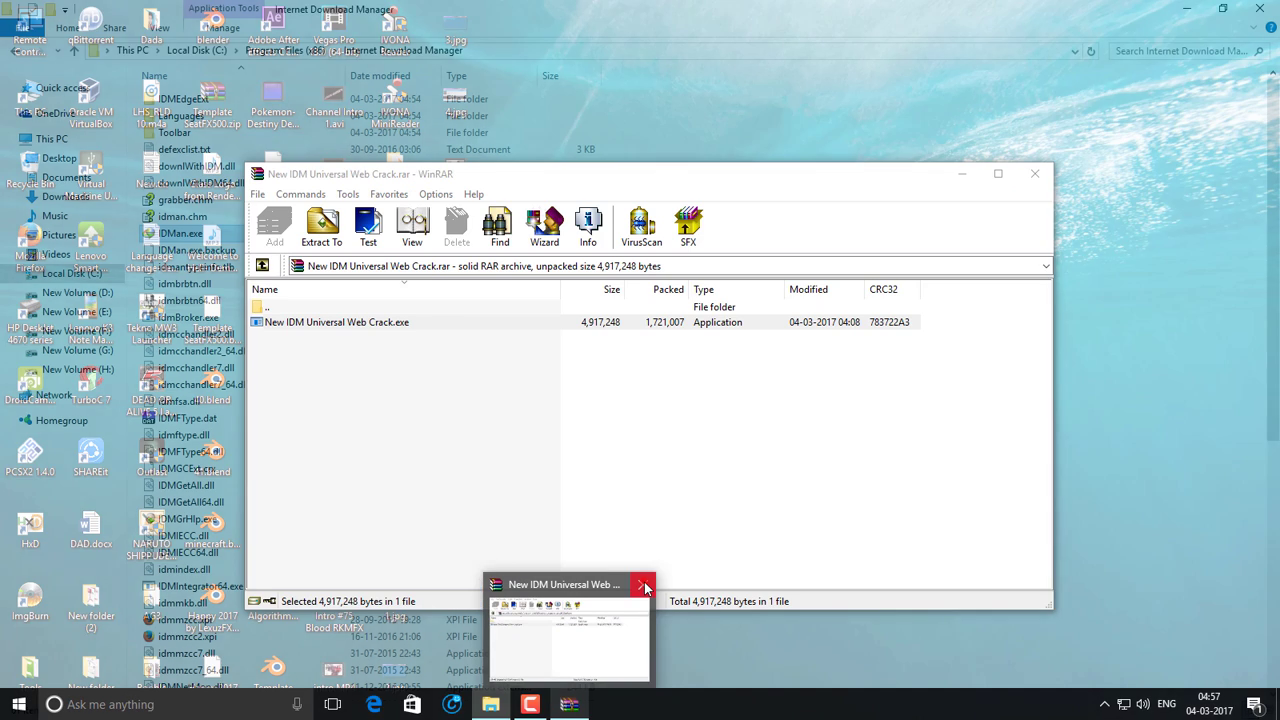
{"action": "left_click", "coordinate": [643, 584]}
{"action": "left_click", "coordinate": [13, 49]}
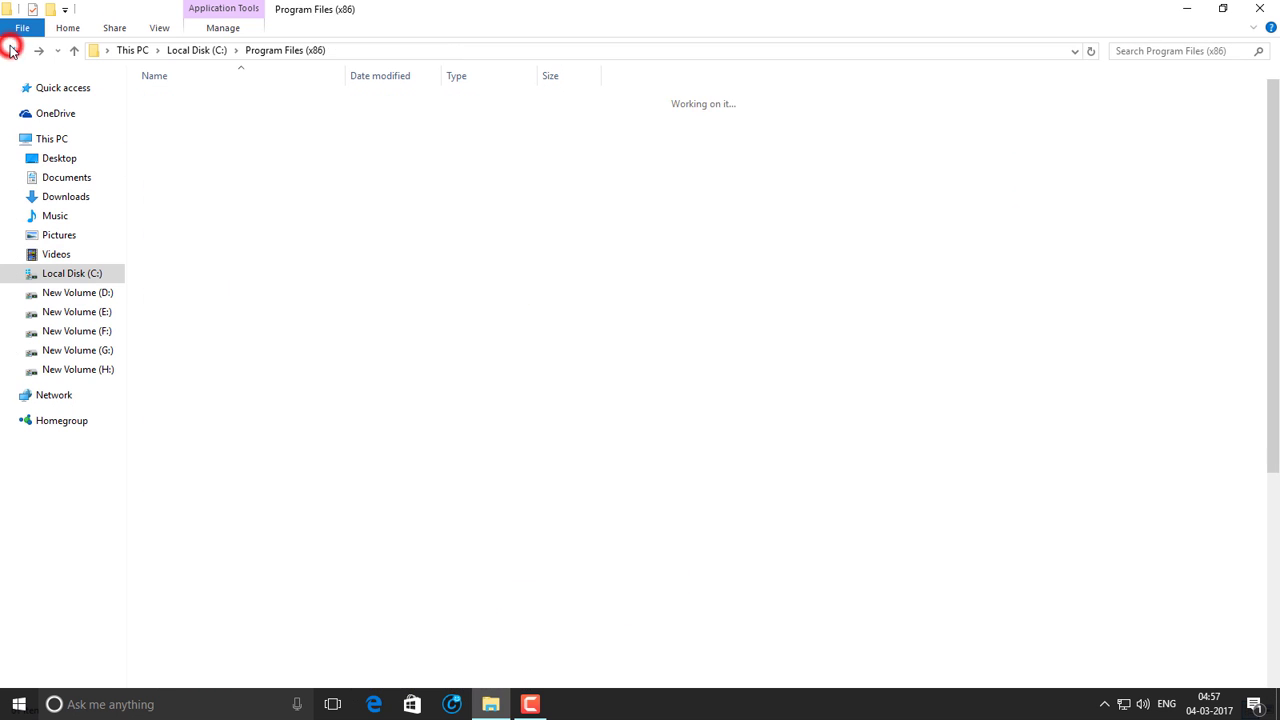
{"action": "left_click", "coordinate": [13, 49]}
{"action": "left_click", "coordinate": [13, 49]}
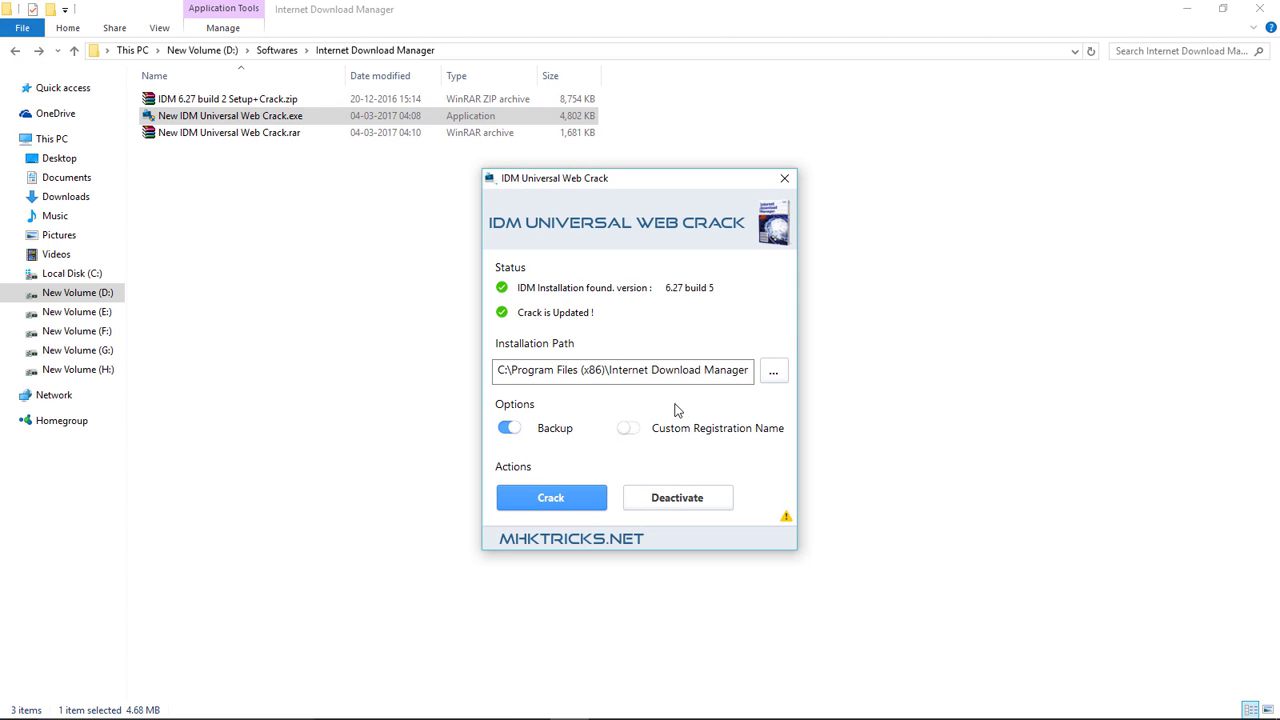
Step: Run Method 3 of the fake serial pop-up fixer in IDM Universal Web Crack, dismiss both messages and close the tool
{"action": "left_click", "coordinate": [786, 516]}
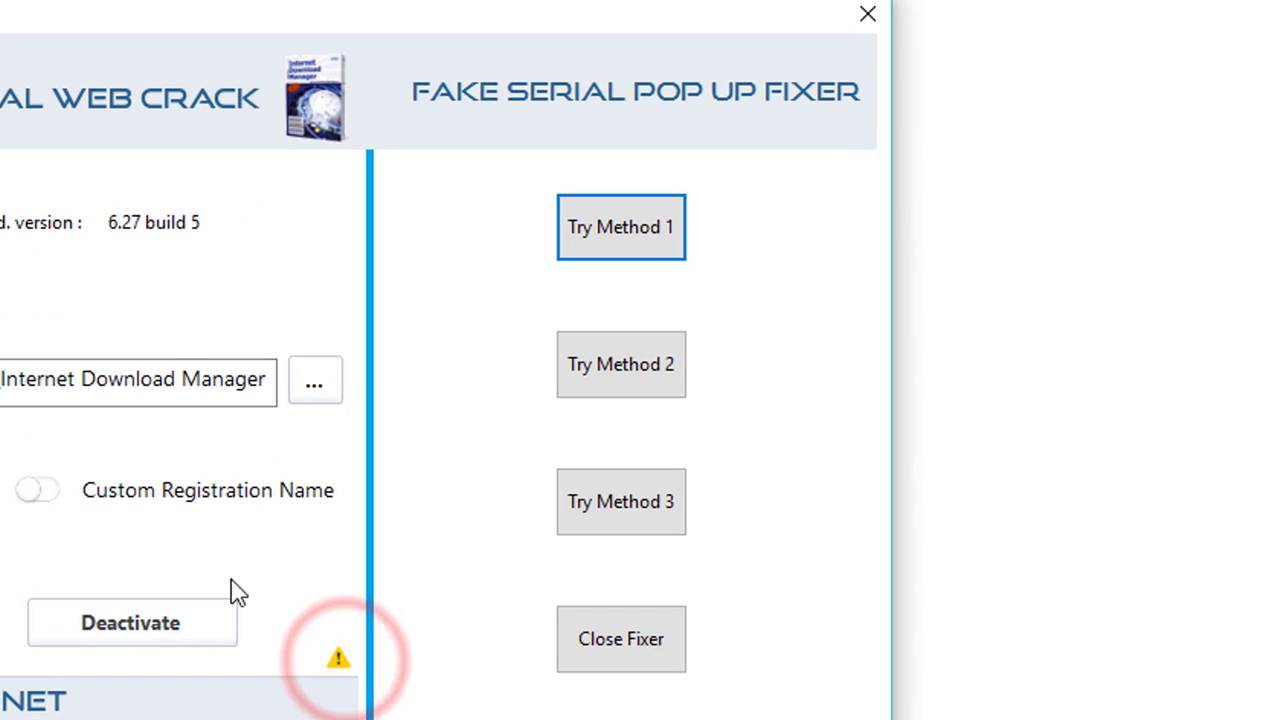
{"action": "left_click", "coordinate": [612, 504]}
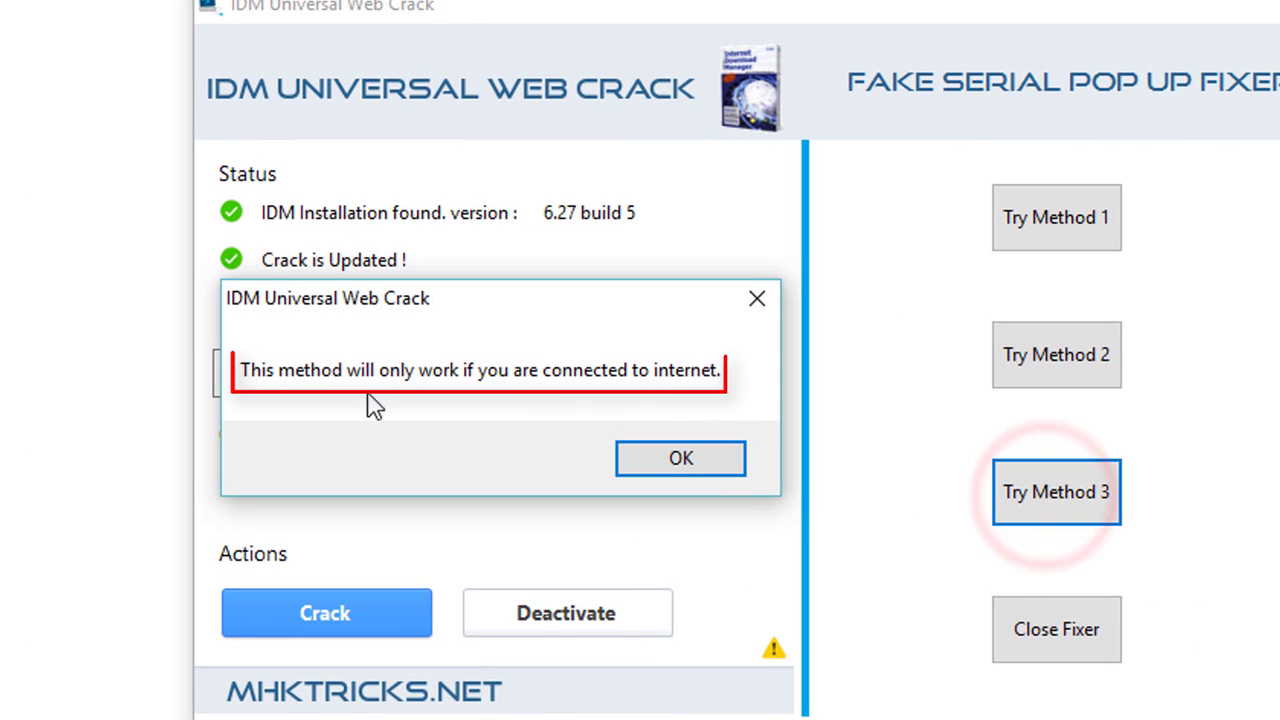
{"action": "left_click", "coordinate": [704, 465]}
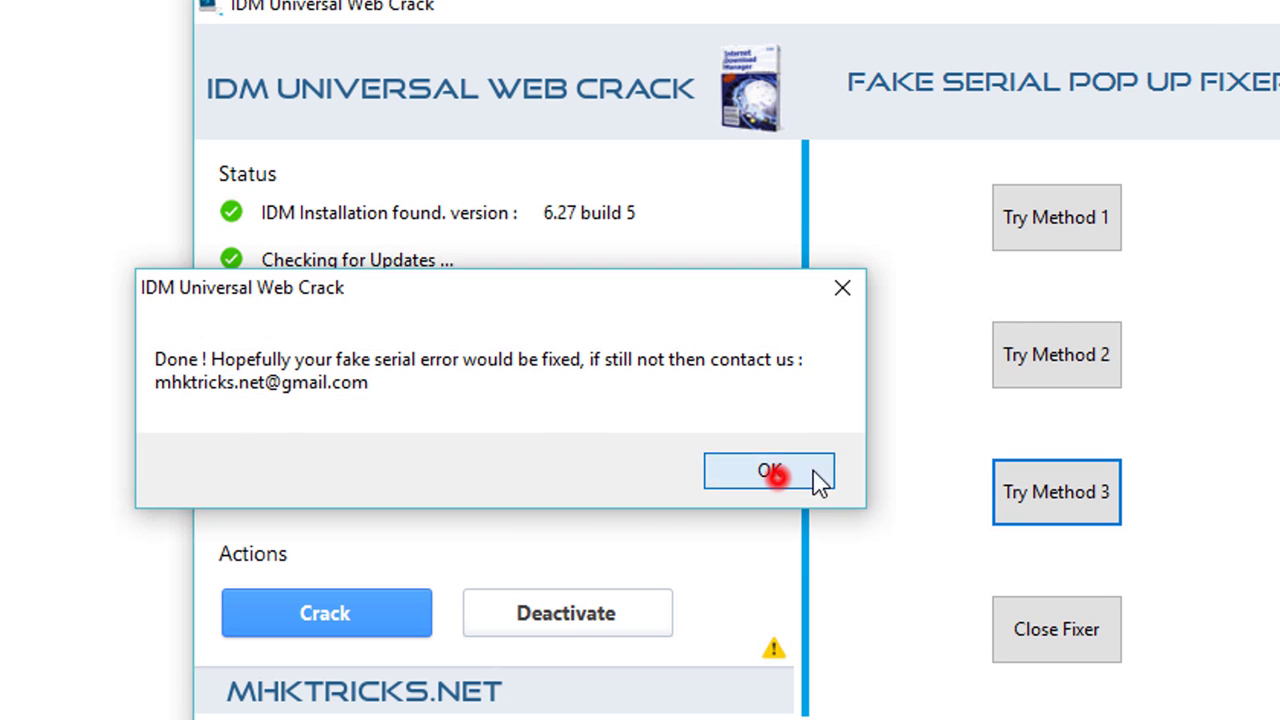
{"action": "left_click", "coordinate": [770, 472]}
{"action": "left_click", "coordinate": [1278, 6]}
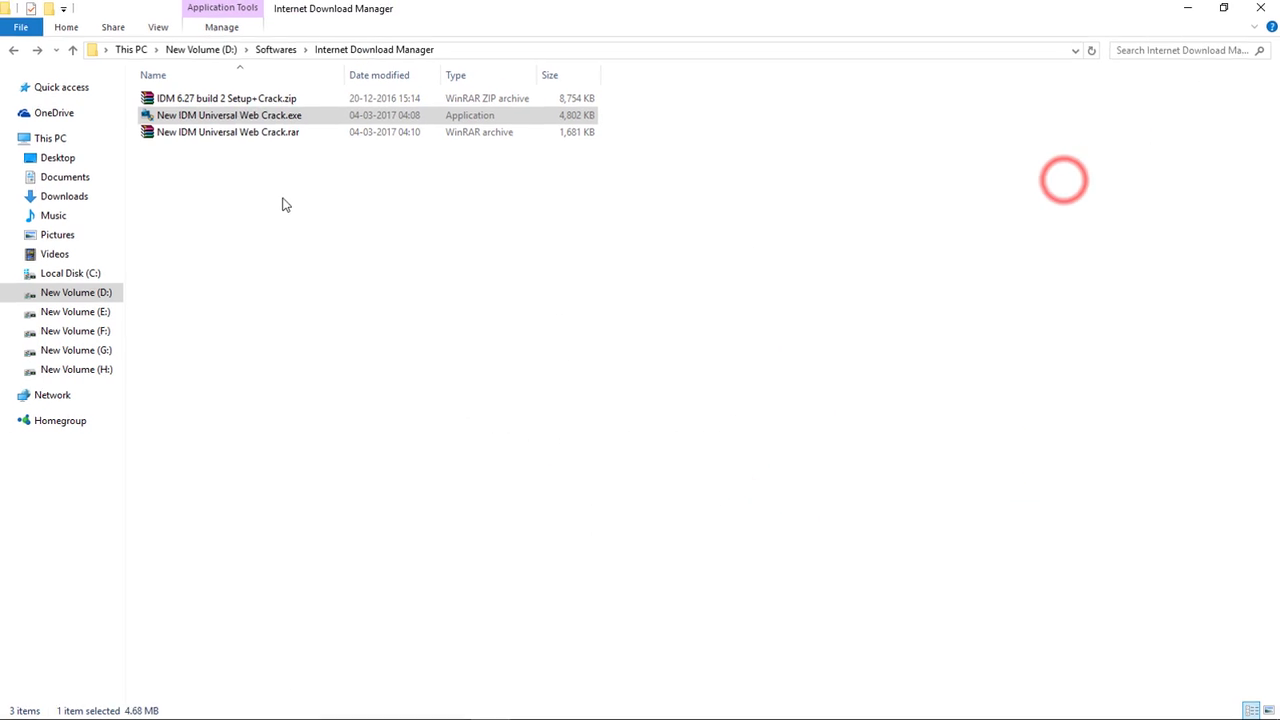
Step: Refresh the folder and delete New IDM Universal Web Crack.exe
{"action": "right_click", "coordinate": [362, 212]}
{"action": "left_click", "coordinate": [414, 294]}
{"action": "left_click", "coordinate": [221, 115]}
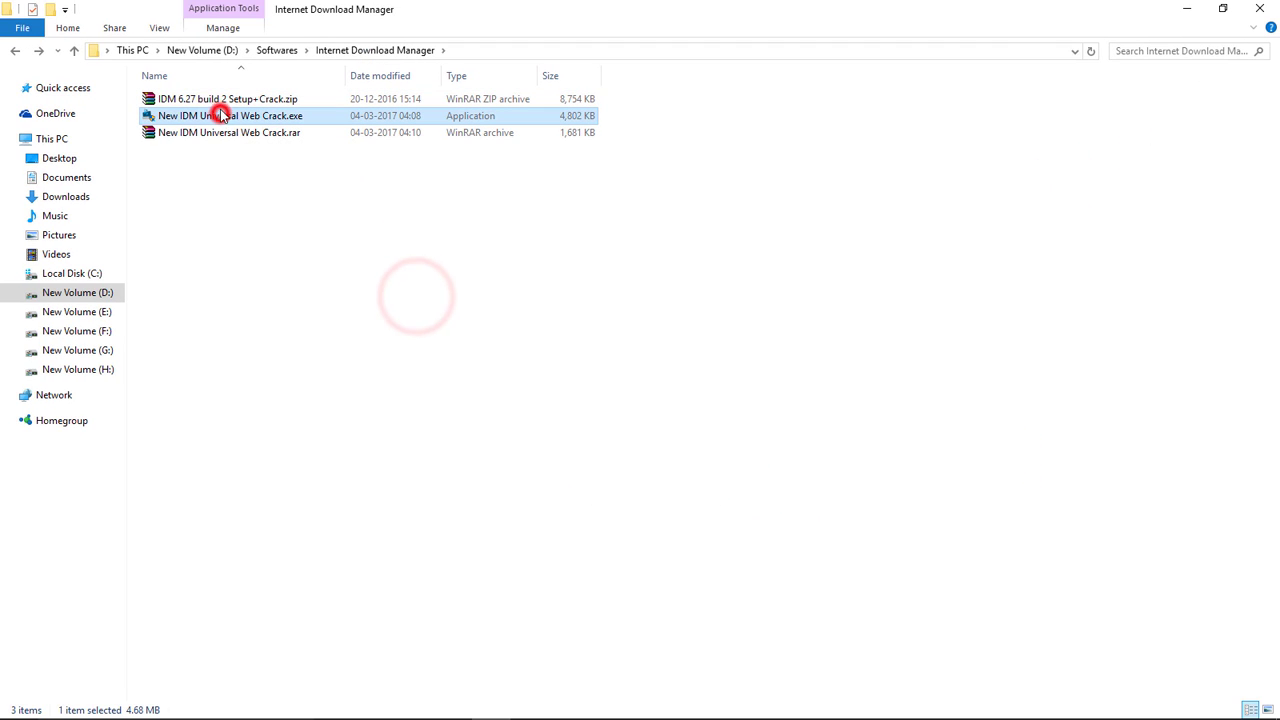
{"action": "key", "text": "Delete"}
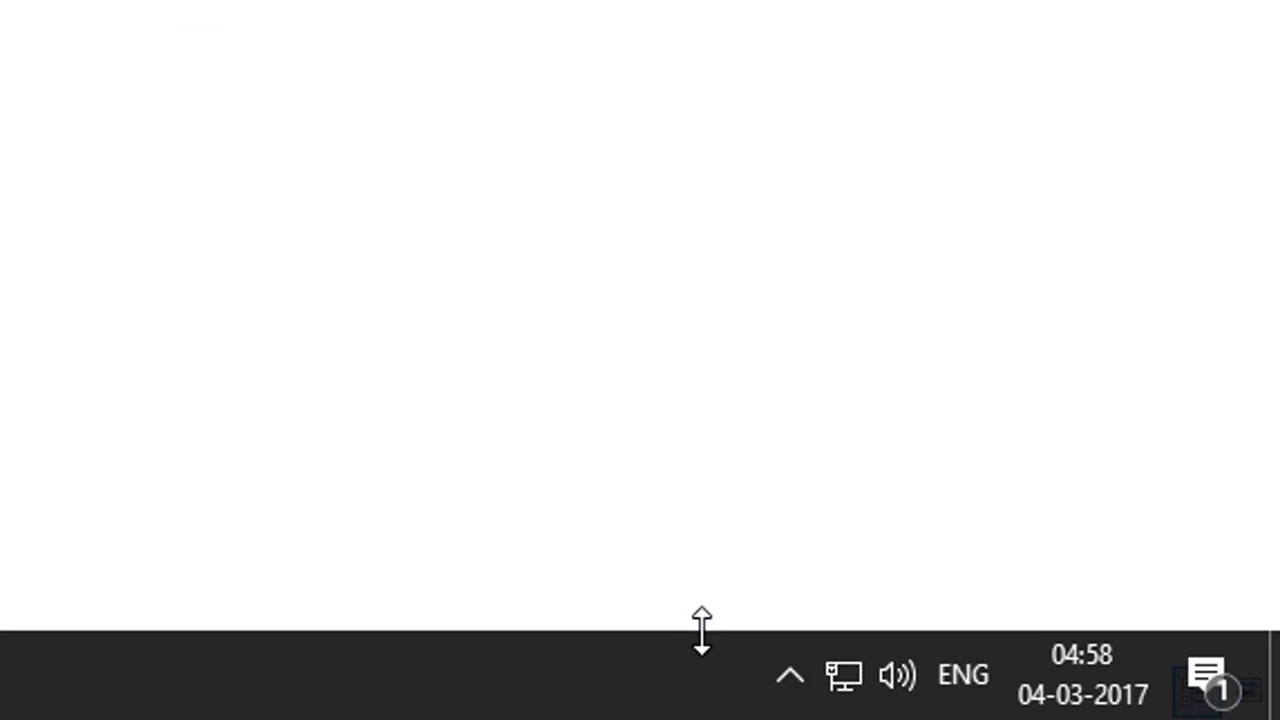
Step: Change the antivirus protection state through the Avast shields control
{"action": "left_click", "coordinate": [702, 670]}
{"action": "right_click", "coordinate": [806, 451]}
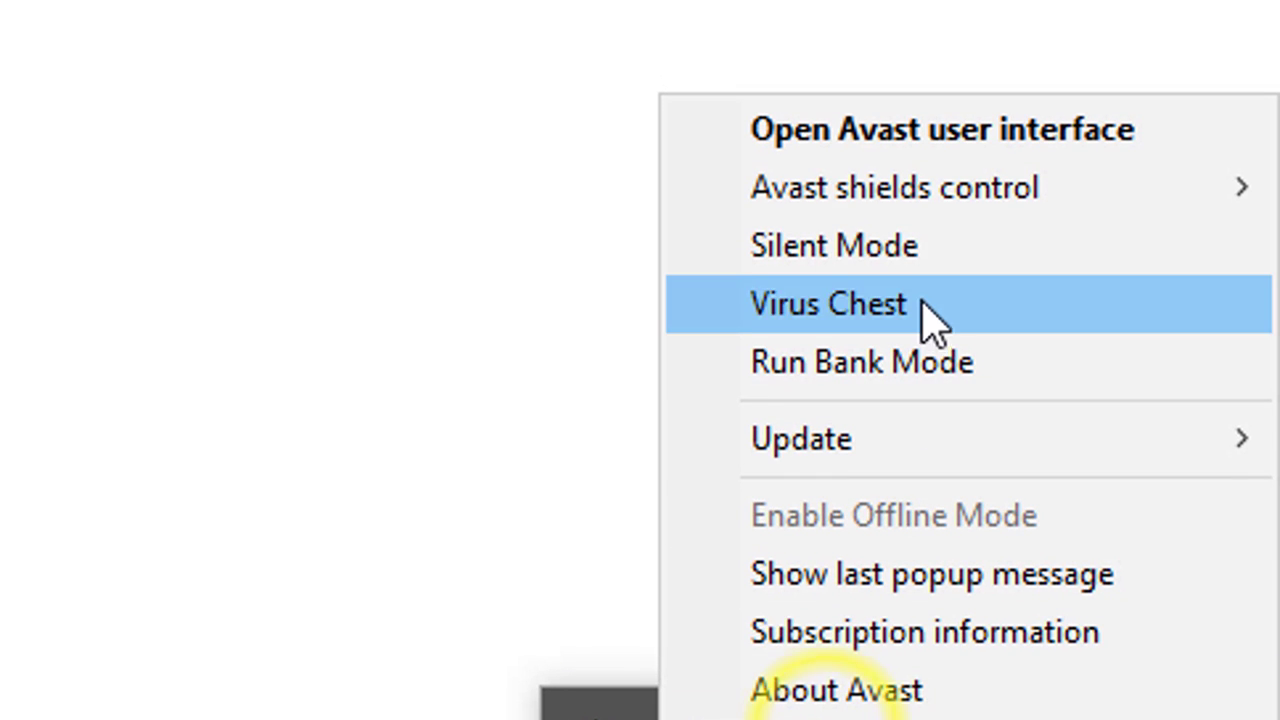
{"action": "mouse_move", "coordinate": [789, 186]}
{"action": "left_click", "coordinate": [357, 183]}
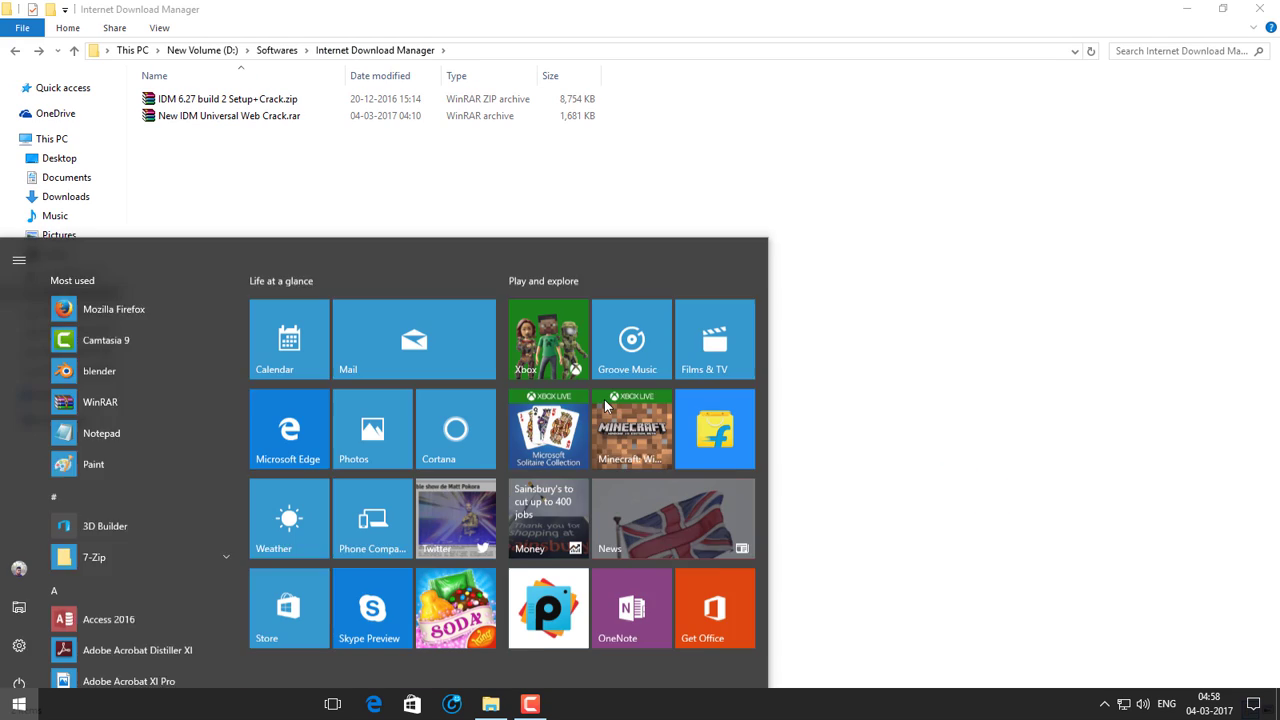
Step: Switch to Mozilla Firefox and open the "3" AMAZING INTRO CREATOR video from the bookmarked INFERNAL WORKS YouTube channel
{"action": "key", "text": "super"}
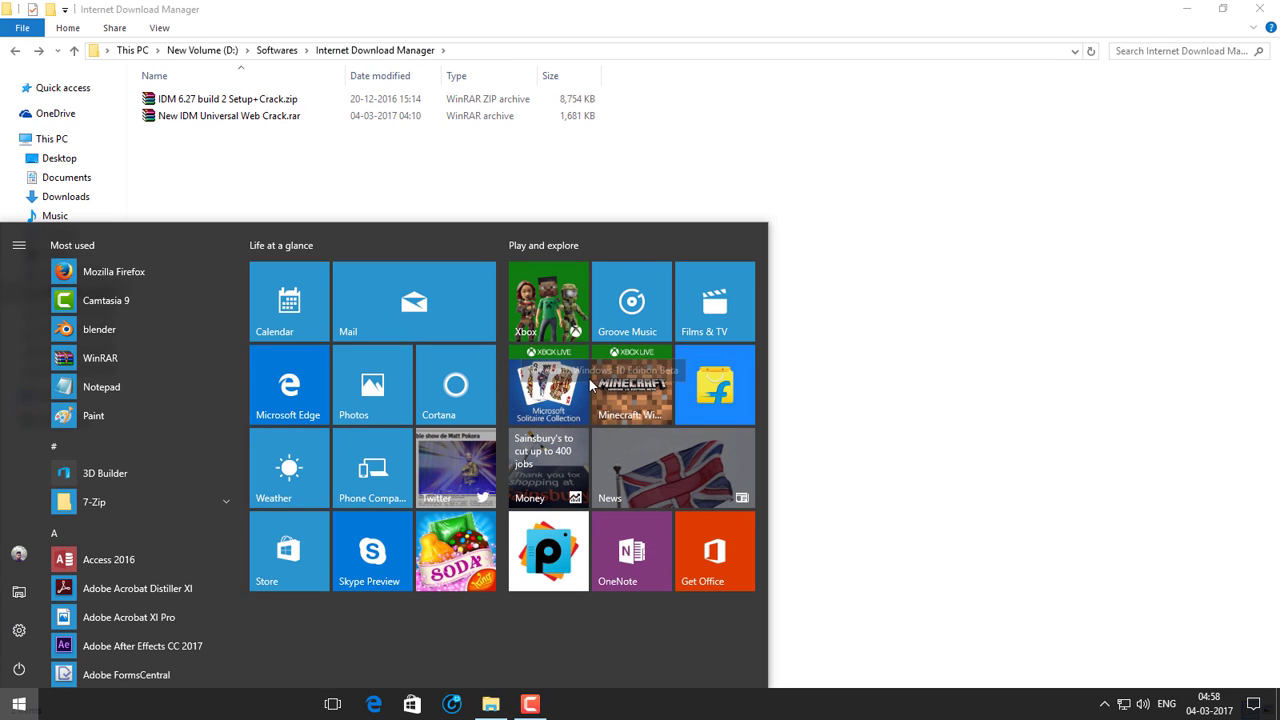
{"action": "left_click", "coordinate": [120, 271]}
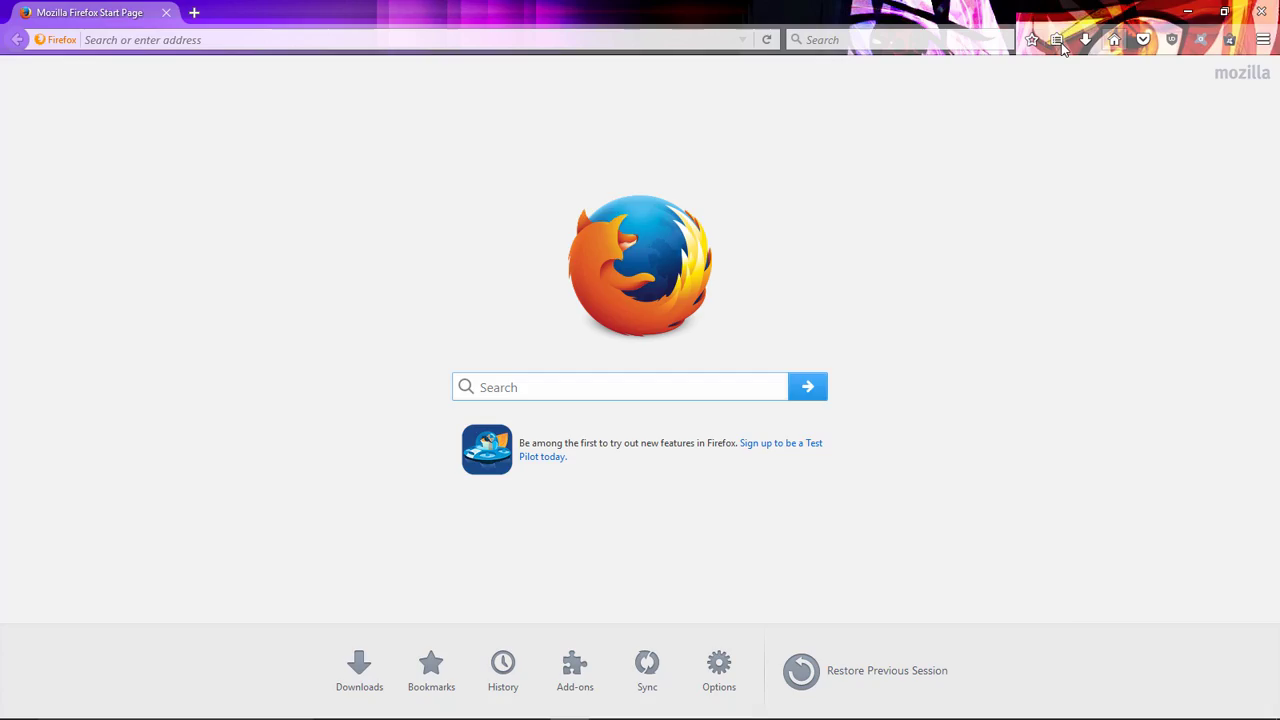
{"action": "left_click", "coordinate": [1061, 44]}
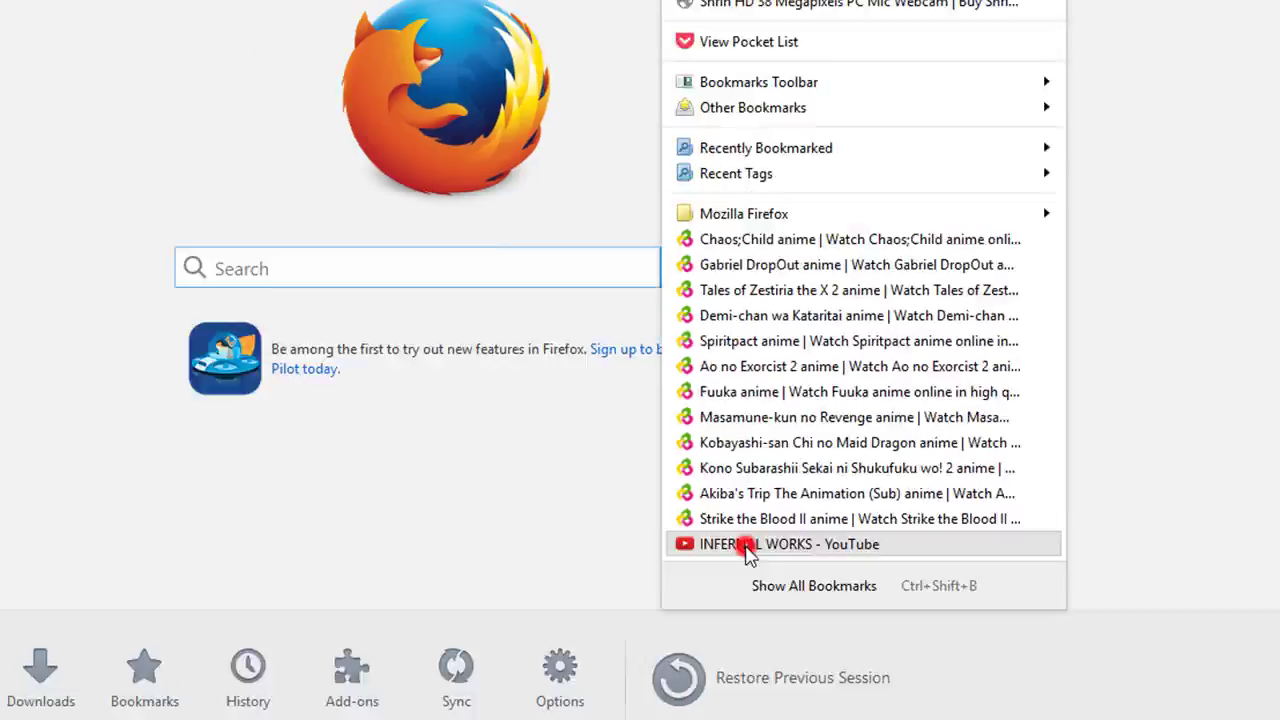
{"action": "left_click", "coordinate": [745, 546]}
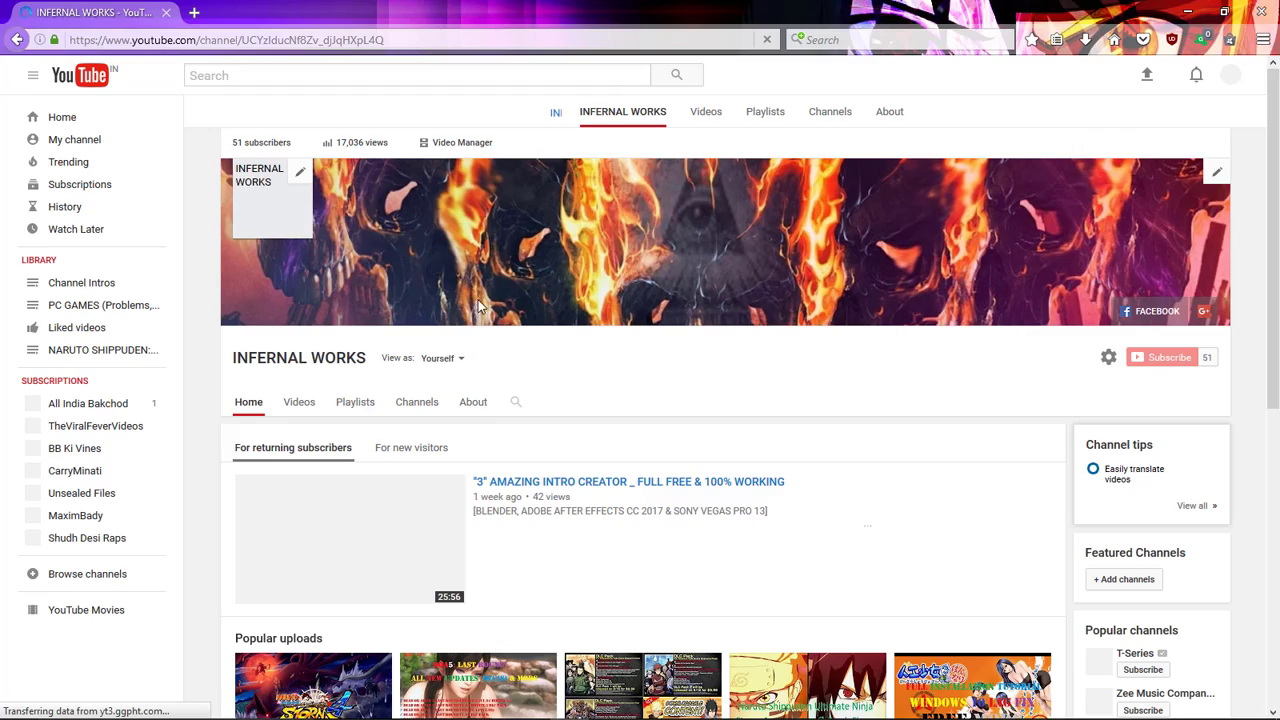
{"action": "scroll", "coordinate": [800, 410], "scroll_direction": "down", "scroll_amount": 2}
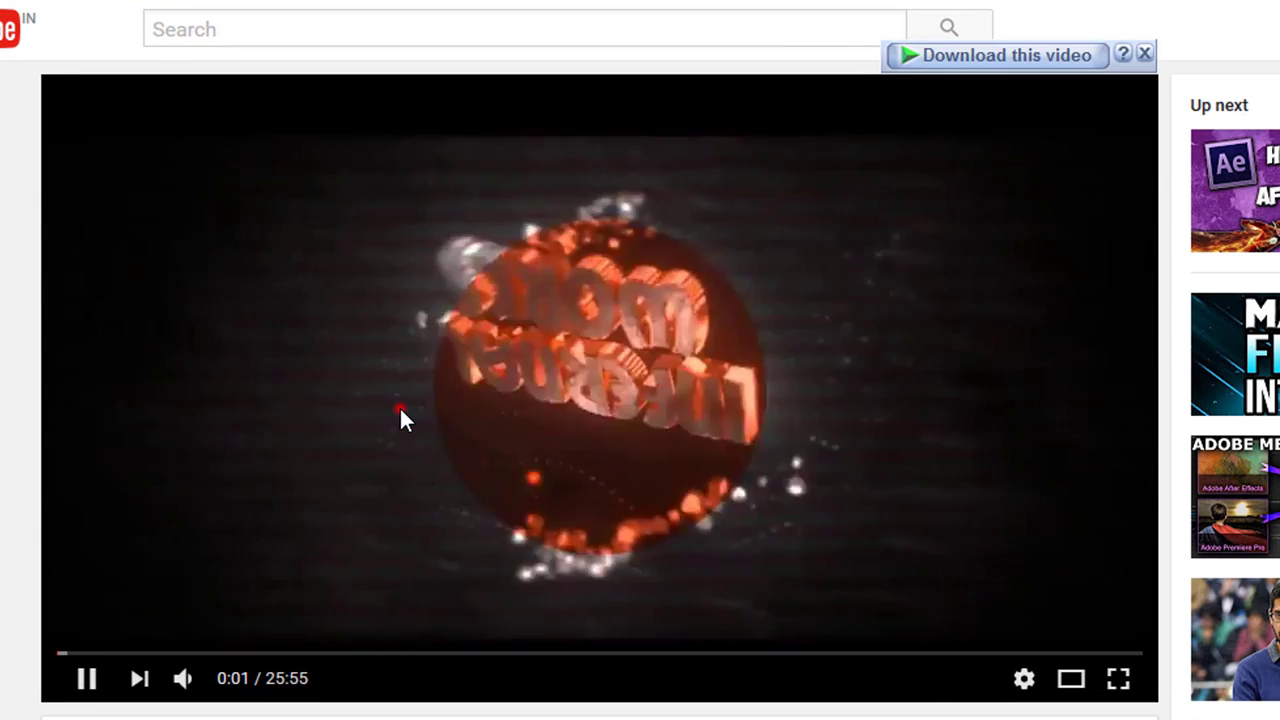
Step: Pause the video playback and start downloading the video through IDM as an MP4 file in 720p HD quality
{"action": "left_click", "coordinate": [399, 406]}
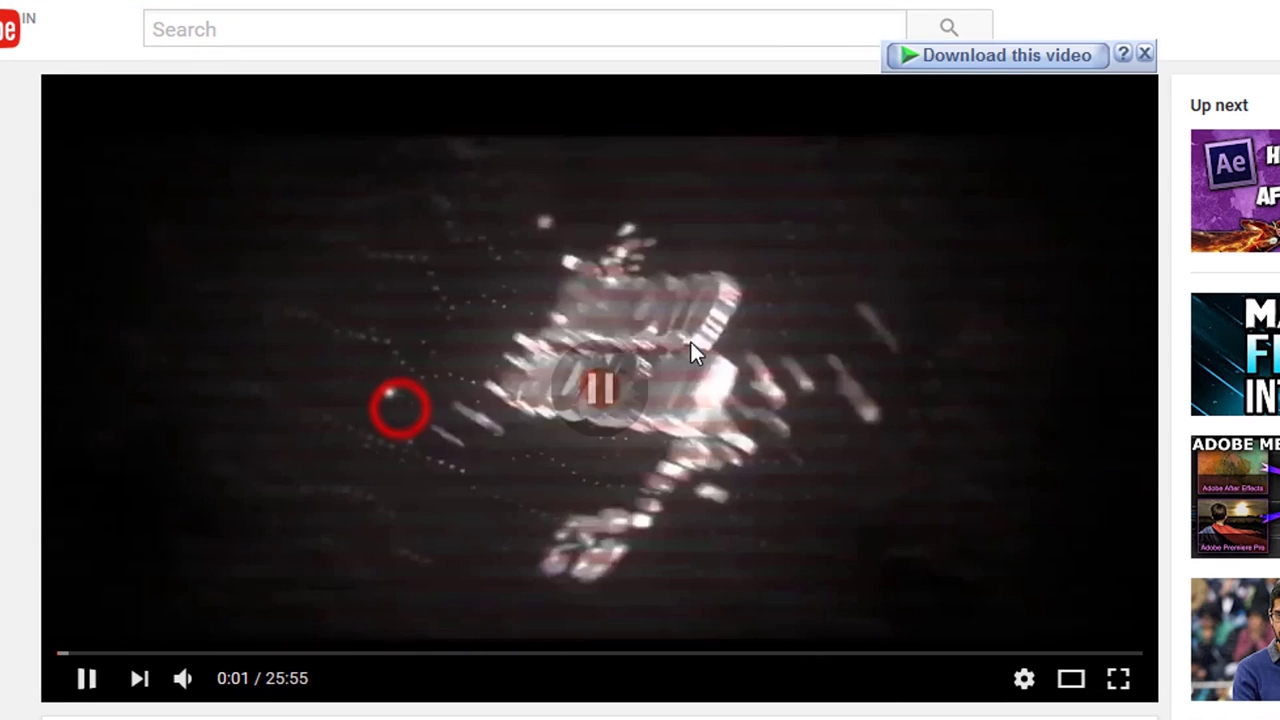
{"action": "left_click", "coordinate": [971, 58]}
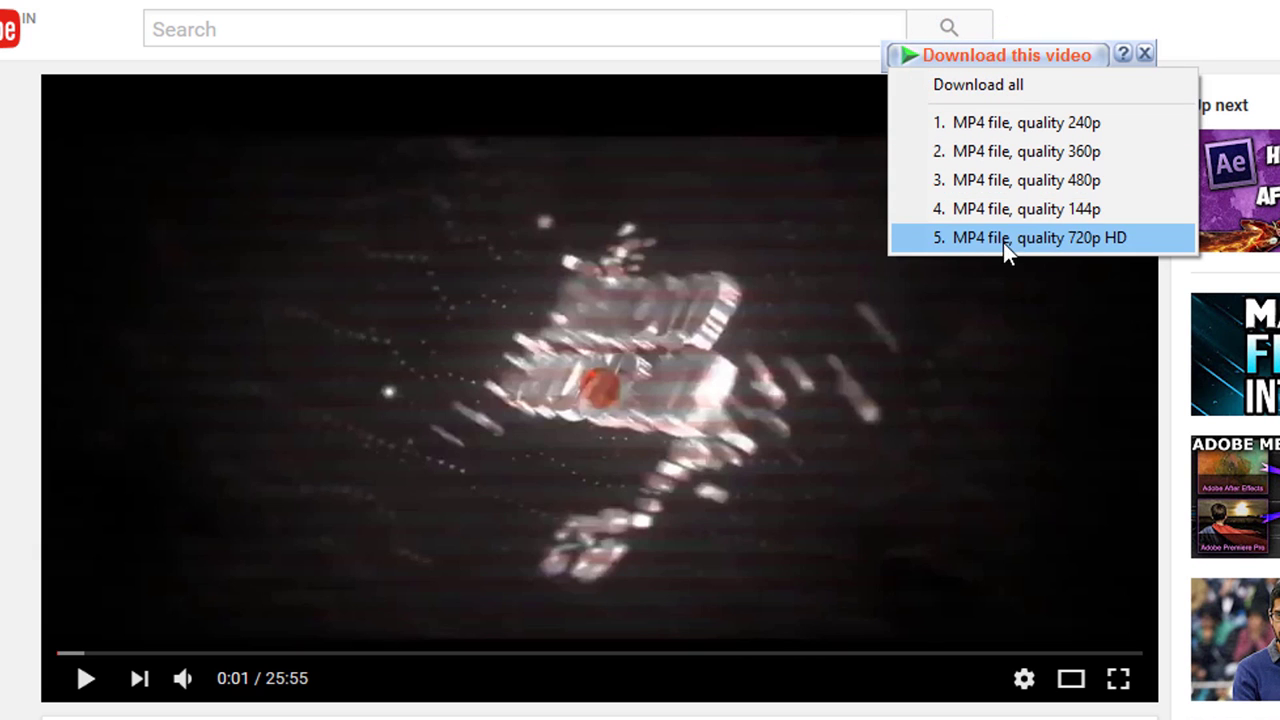
{"action": "left_click", "coordinate": [1045, 243]}
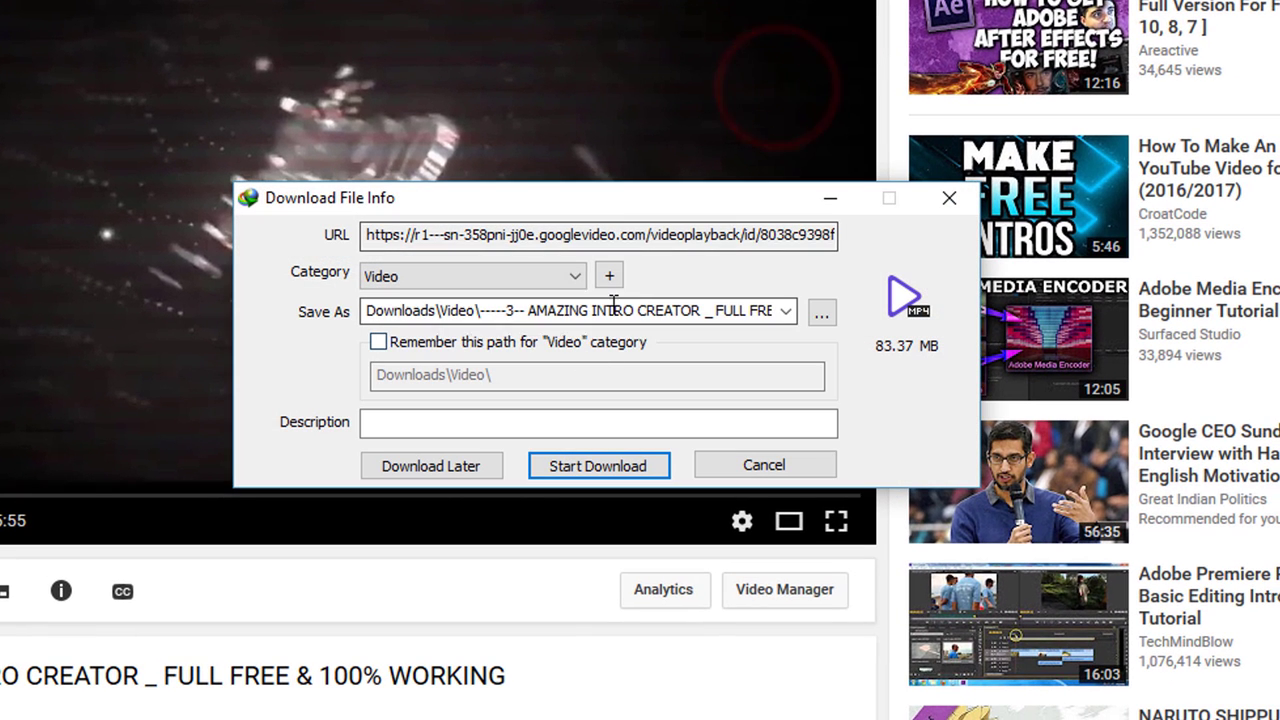
{"action": "left_click", "coordinate": [637, 466]}
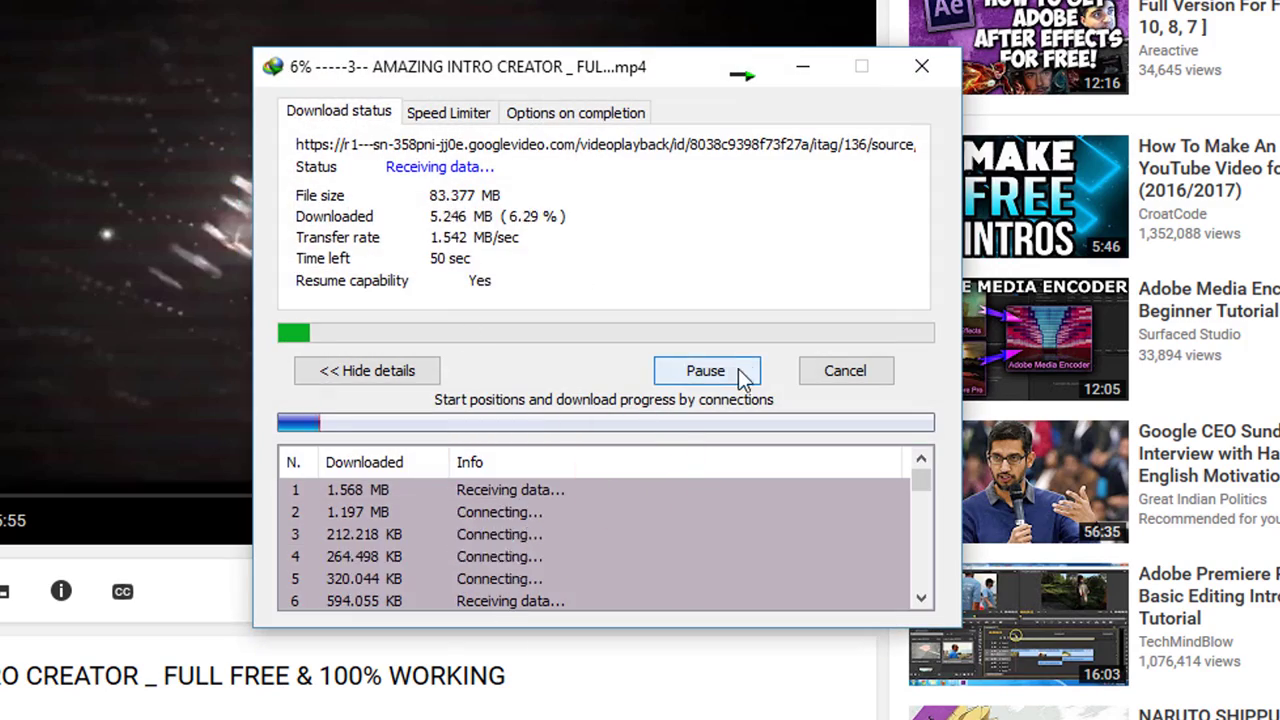
Step: Pause the video download and resume it from the download list in Internet Download Manager
{"action": "left_click", "coordinate": [738, 369]}
{"action": "left_click", "coordinate": [845, 371]}
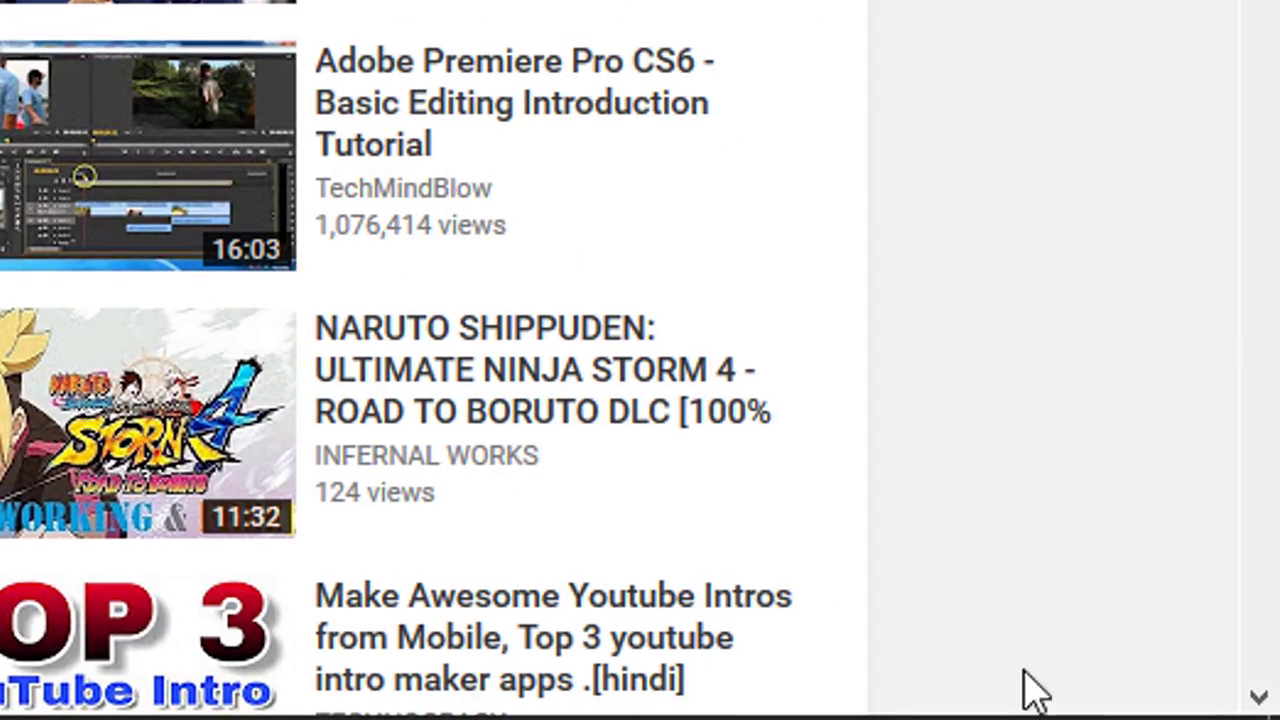
{"action": "left_click", "coordinate": [741, 670]}
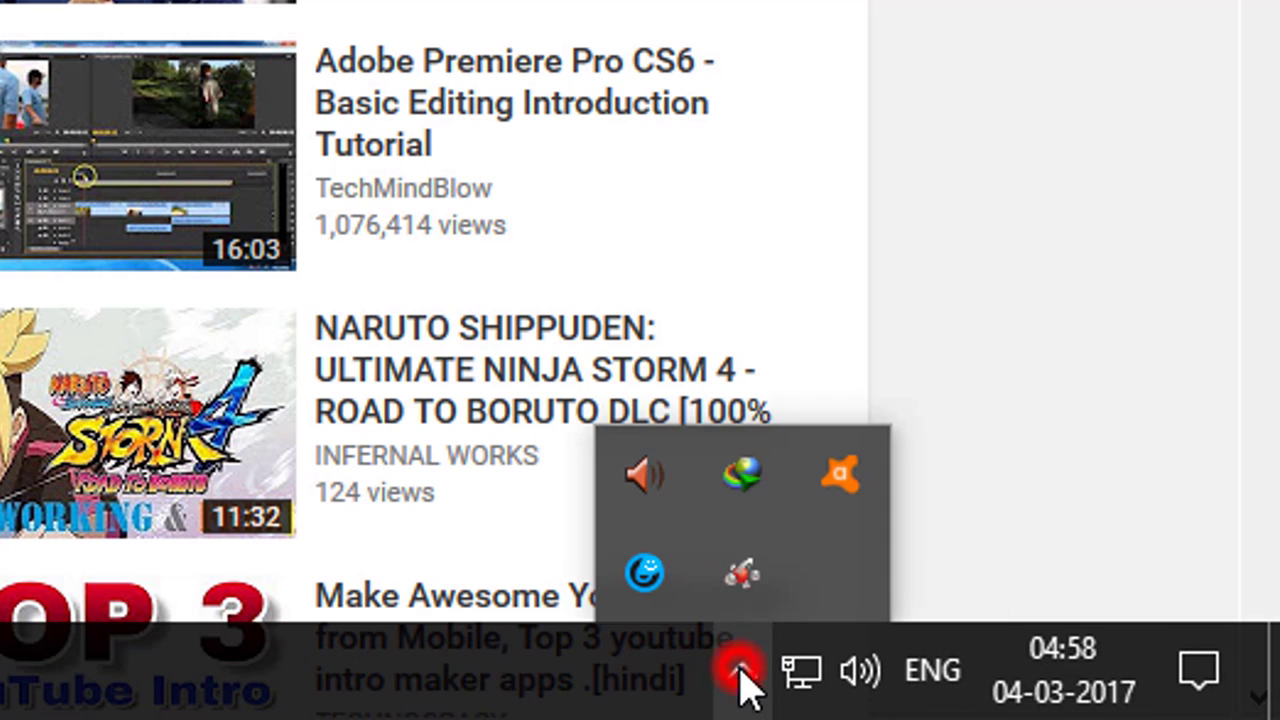
{"action": "double_click", "coordinate": [744, 445]}
{"action": "right_click", "coordinate": [606, 235]}
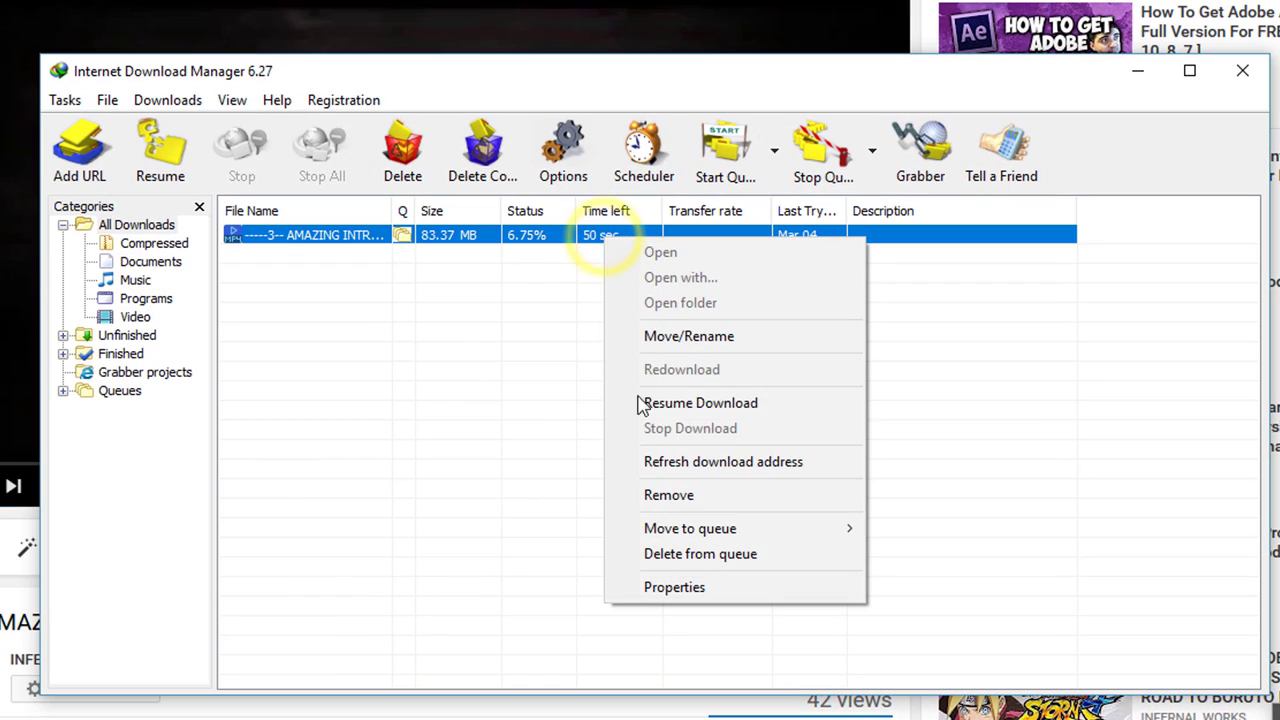
{"action": "left_click", "coordinate": [685, 405]}
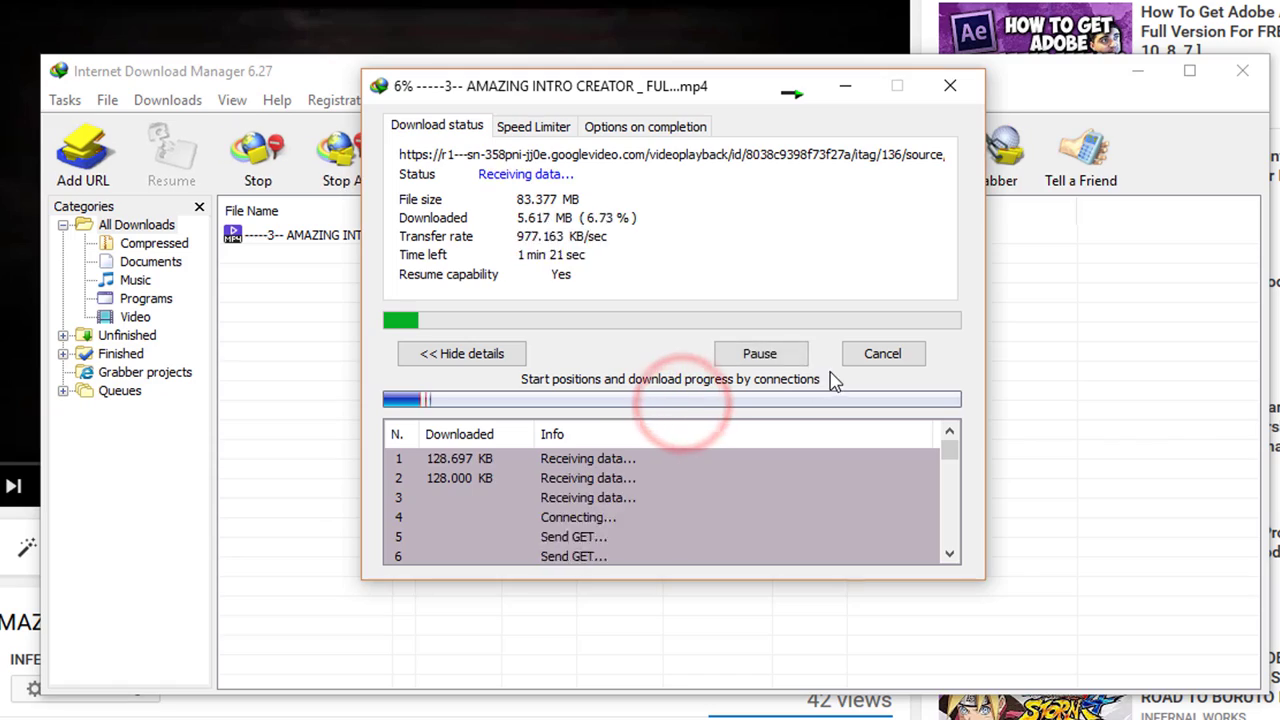
Step: Pause the intro creator video download, cancel its progress dialog and close the Internet Download Manager window
{"action": "left_click", "coordinate": [764, 353]}
{"action": "left_click", "coordinate": [883, 355]}
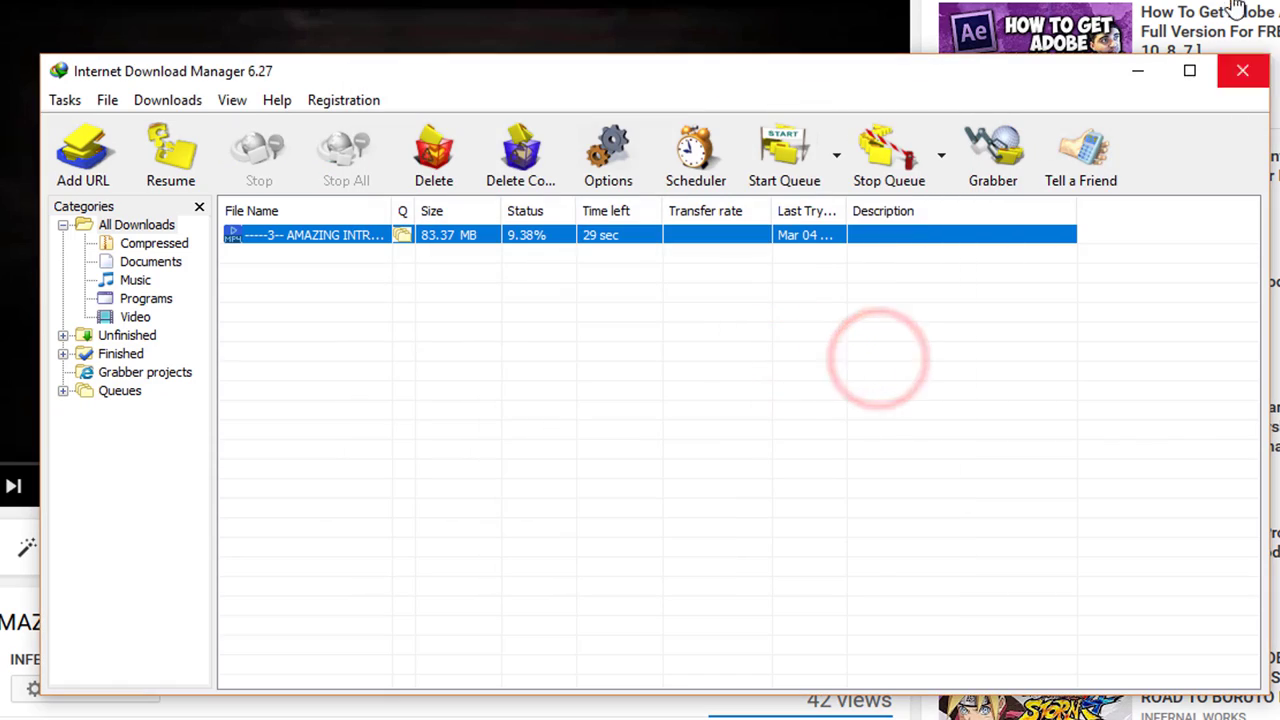
{"action": "left_click", "coordinate": [1242, 70]}
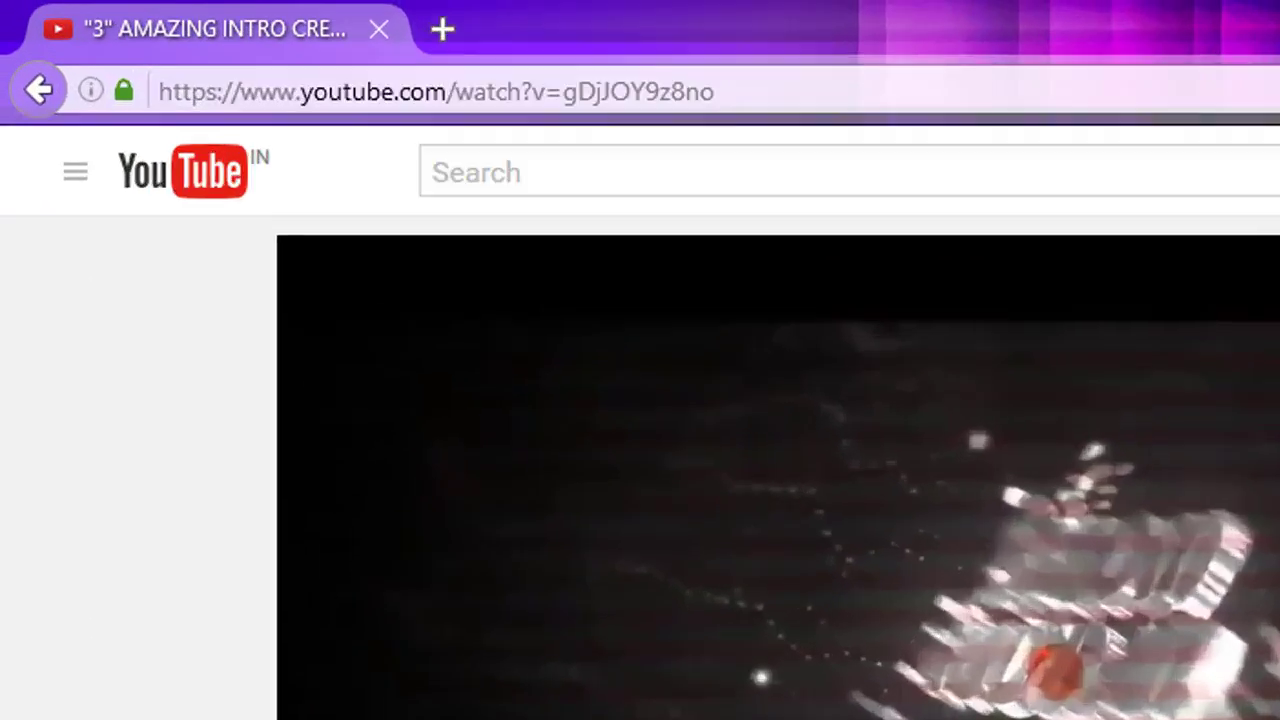
Step: Go to chia-anime.tv in the browser and open the Naruto Shippuden Episode 496 page with its video player
{"action": "key", "text": "ctrl+l"}
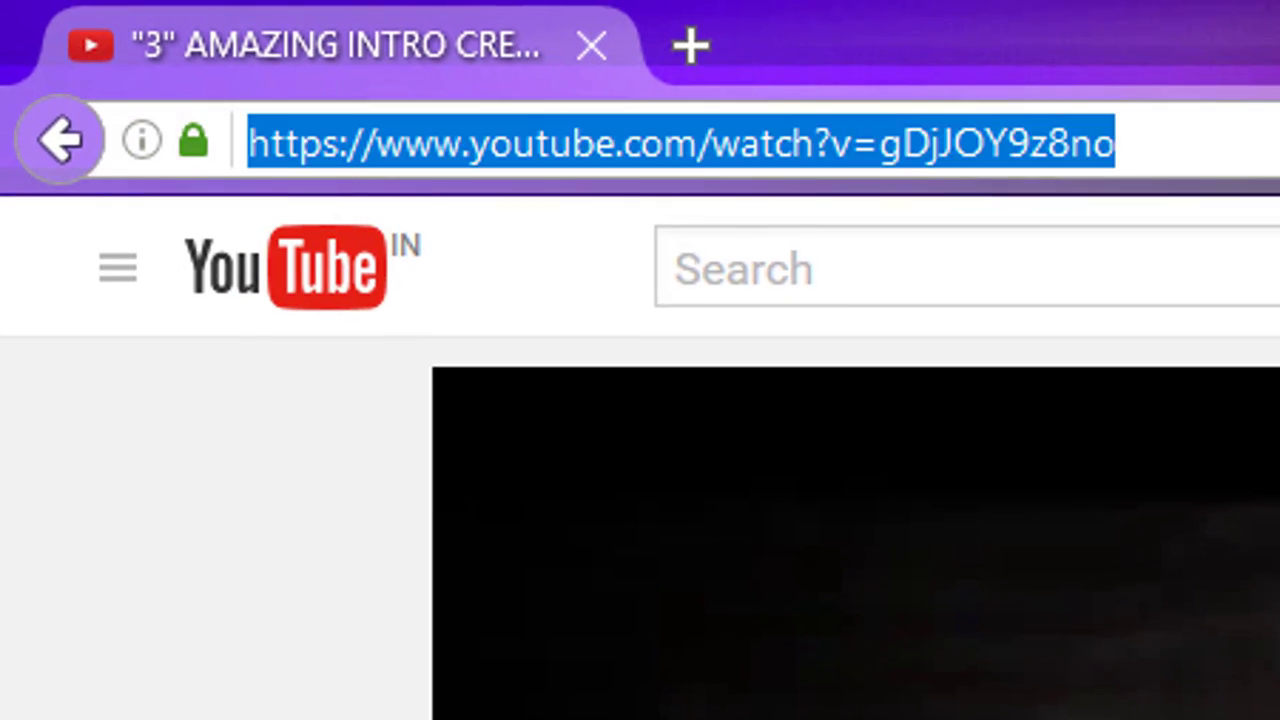
{"action": "type", "text": "chia-anime."}
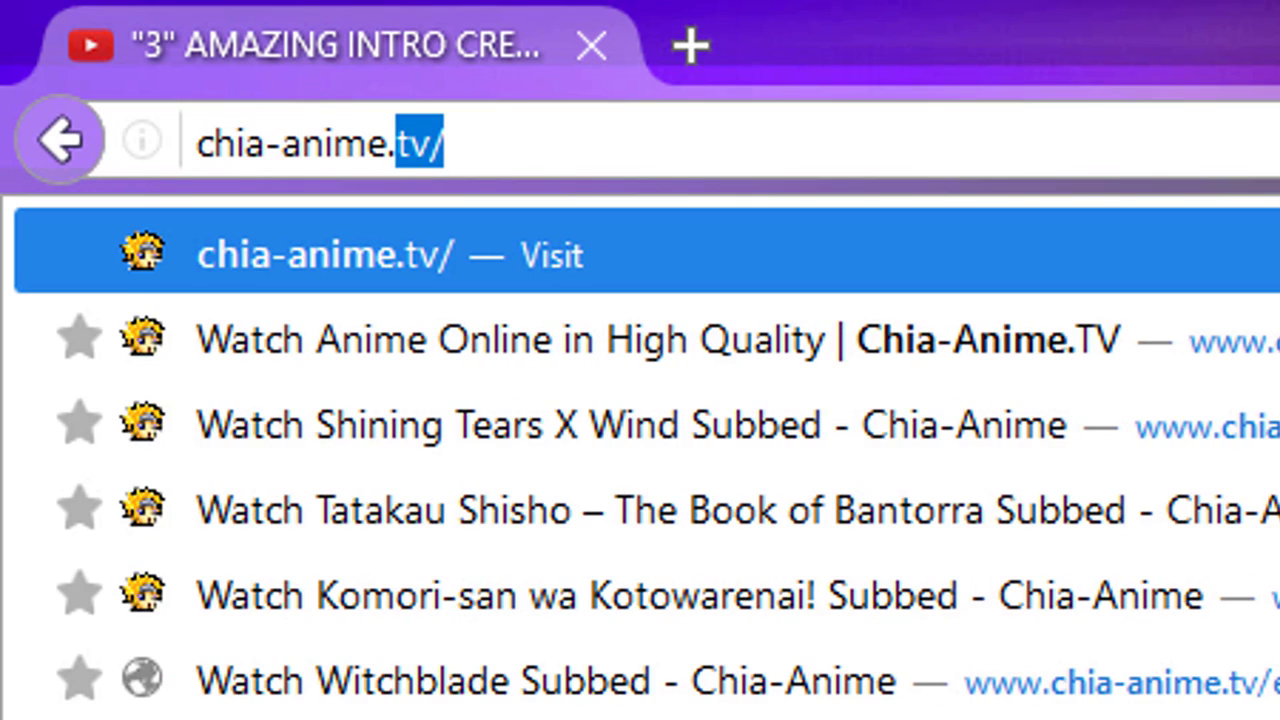
{"action": "type", "text": "tv"}
{"action": "key", "text": "Return"}
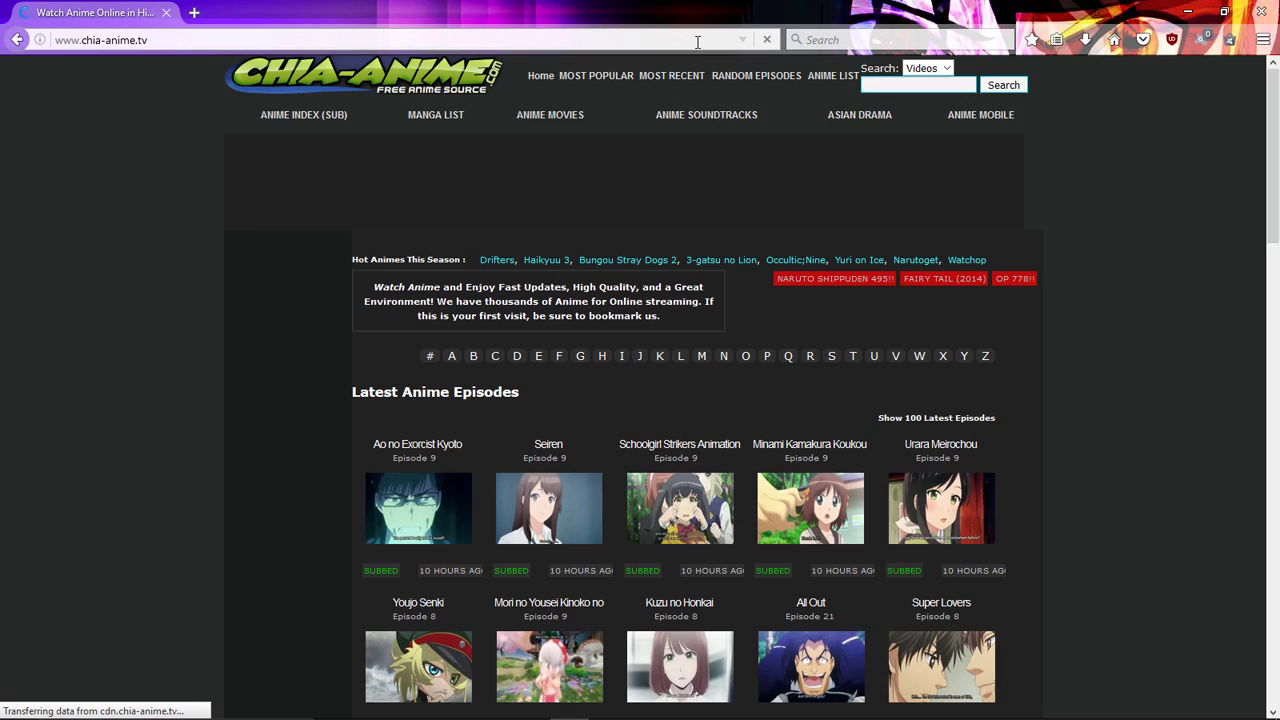
{"action": "scroll", "coordinate": [184, 461], "scroll_direction": "down", "scroll_amount": 4}
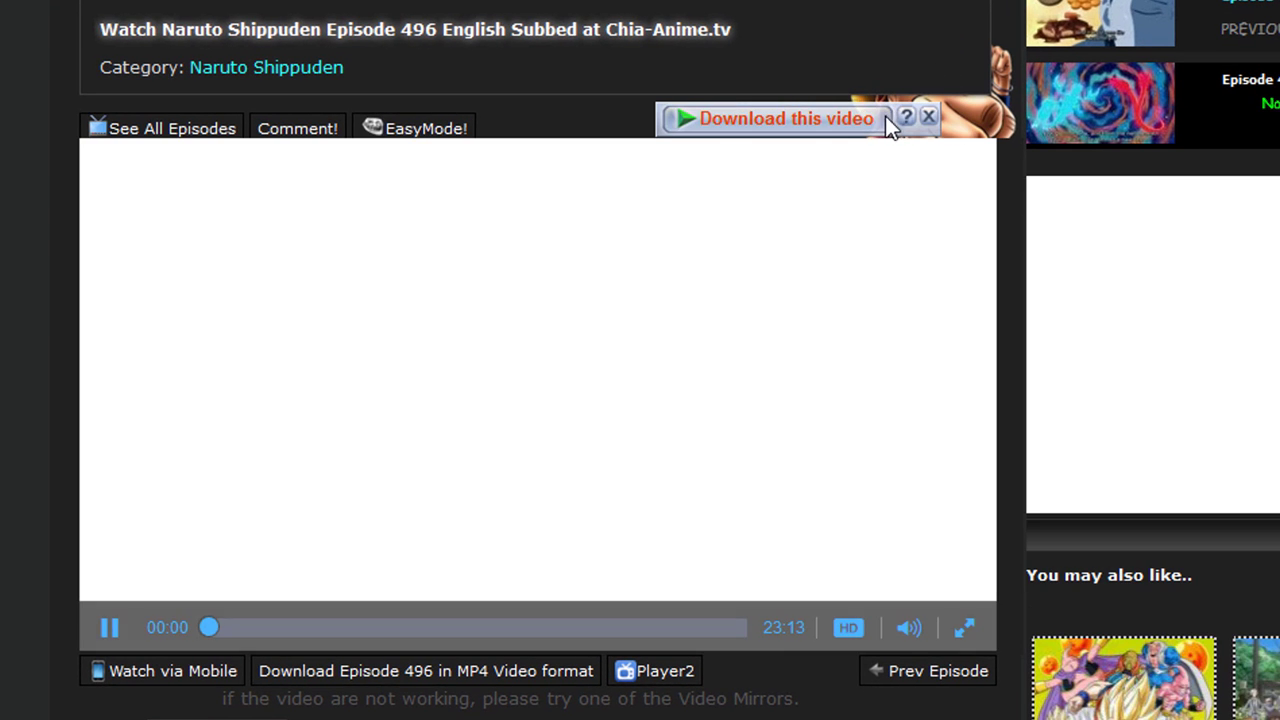
Step: Bring up the IDM download prompt for the embedded Episode 496 video and cancel it
{"action": "left_click", "coordinate": [853, 118]}
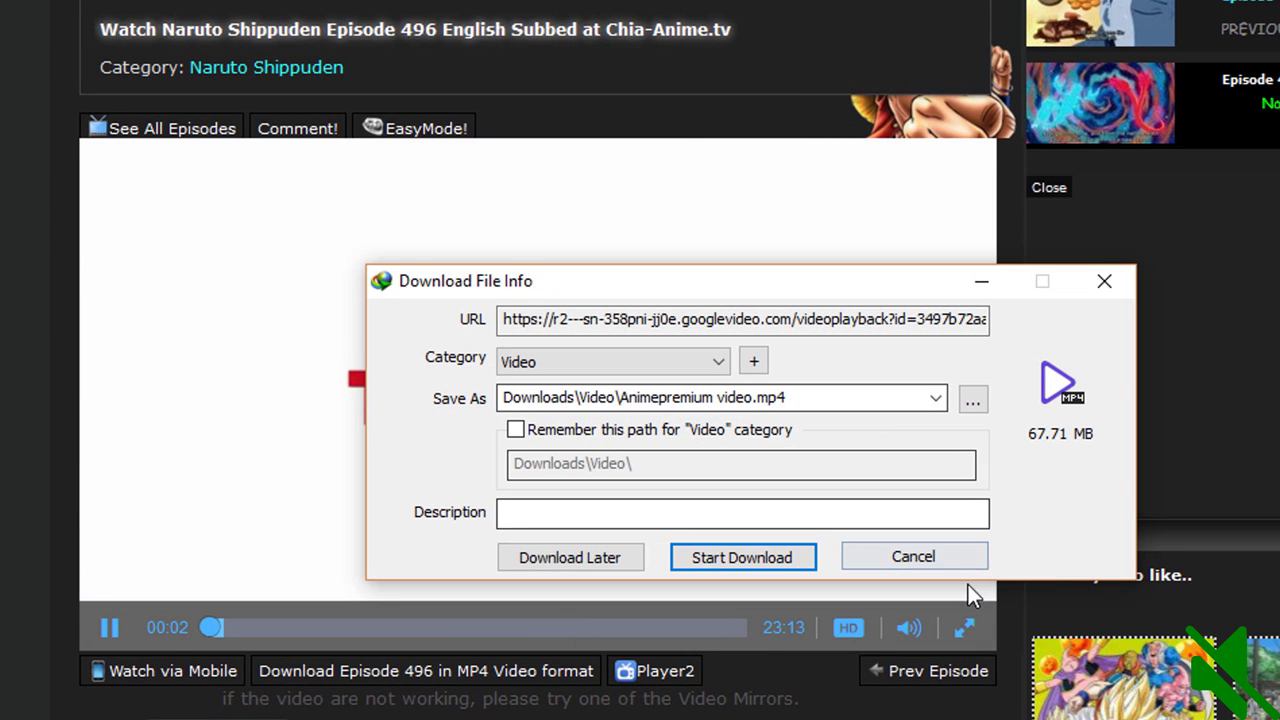
{"action": "left_click", "coordinate": [940, 557]}
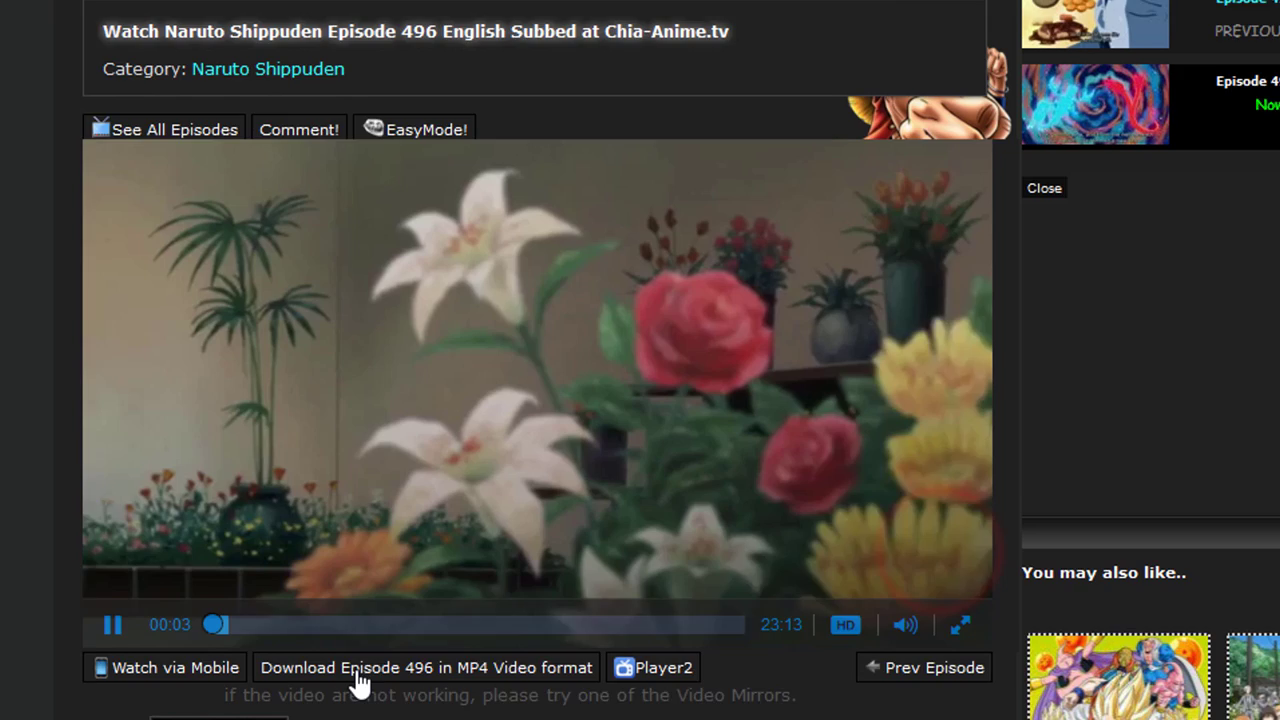
Step: Open the MP4 download page for Naruto Shippuden Episode 496 and start its IDM download, disabling the automatic link capture tip
{"action": "left_click", "coordinate": [389, 560]}
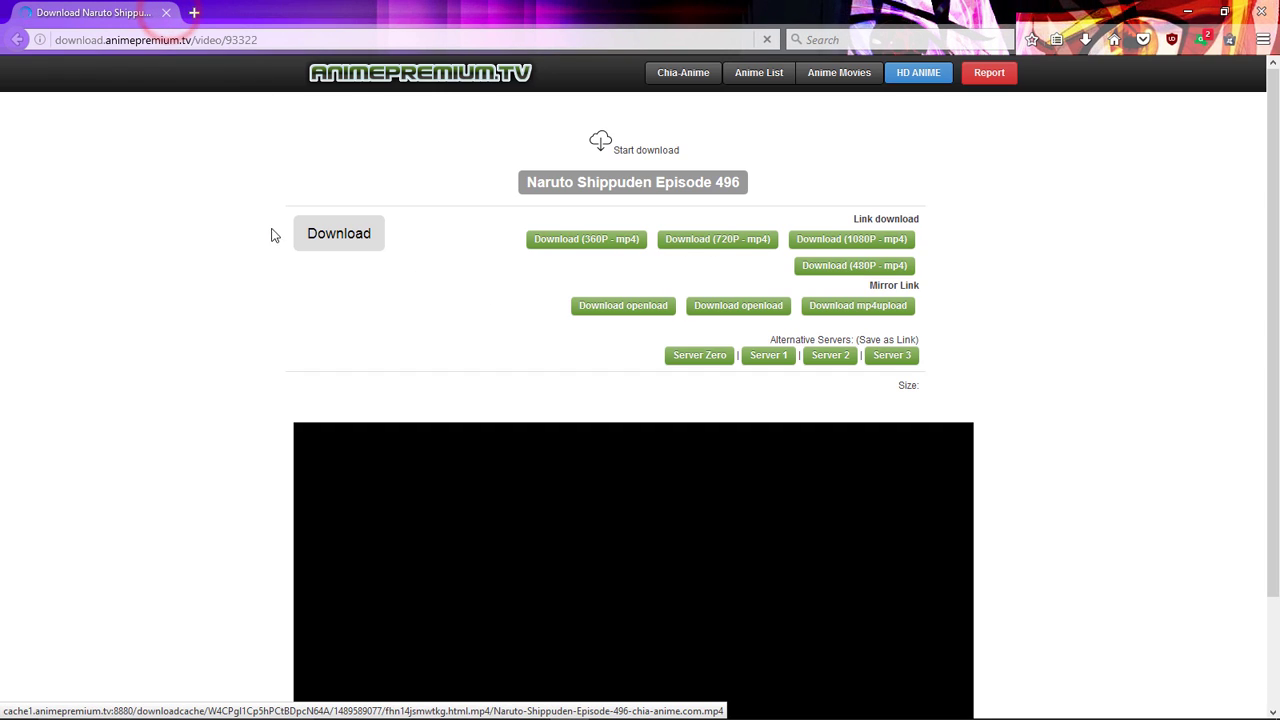
{"action": "left_click", "coordinate": [331, 236]}
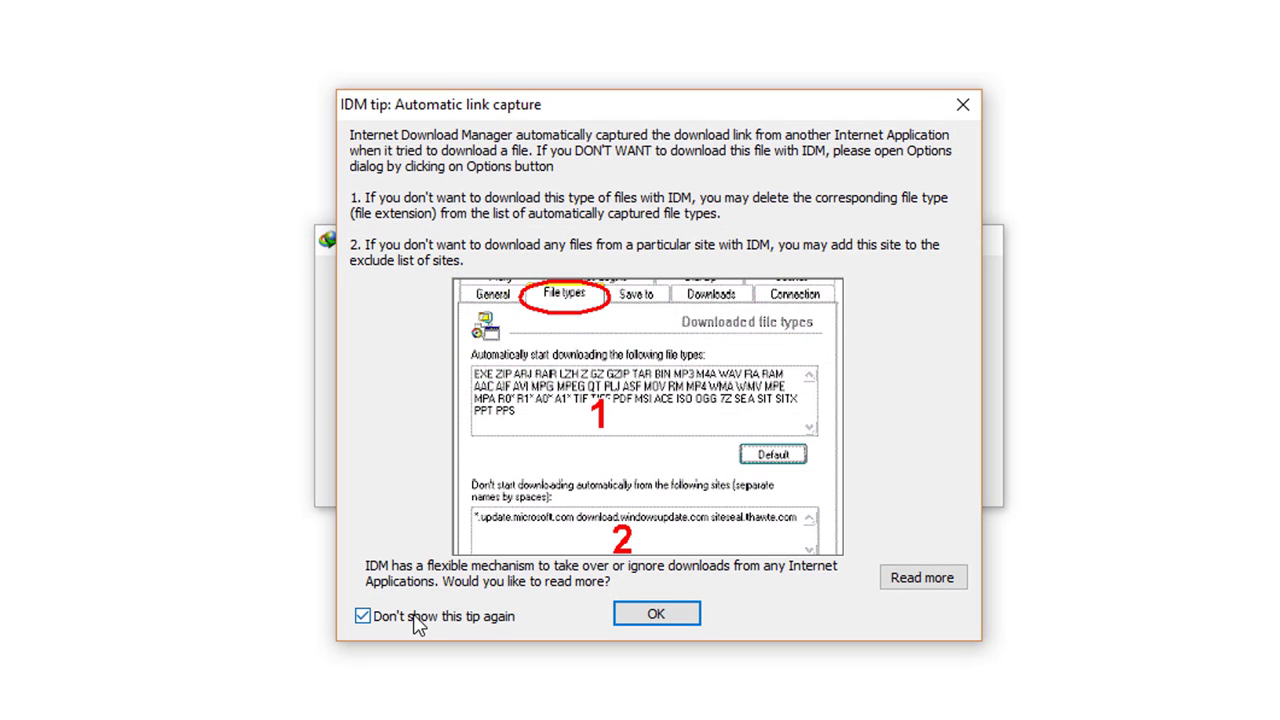
{"action": "left_click", "coordinate": [389, 622]}
{"action": "left_click", "coordinate": [672, 618]}
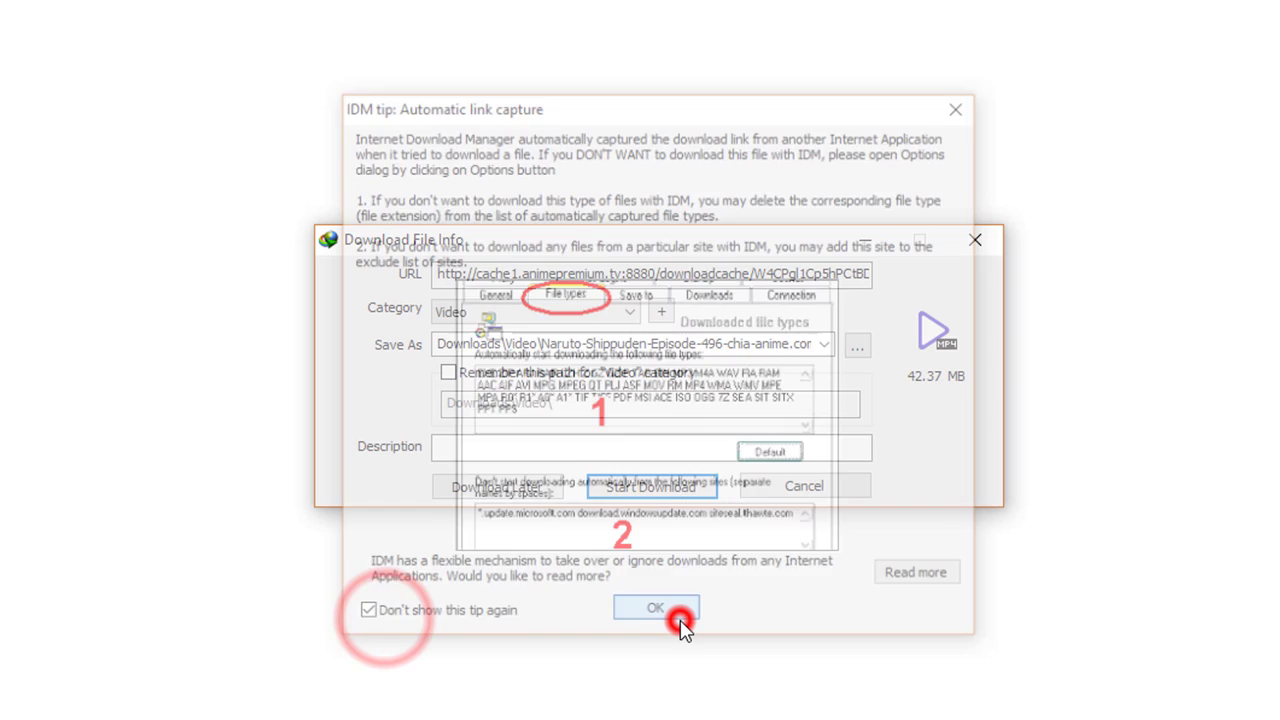
{"action": "left_click", "coordinate": [669, 487]}
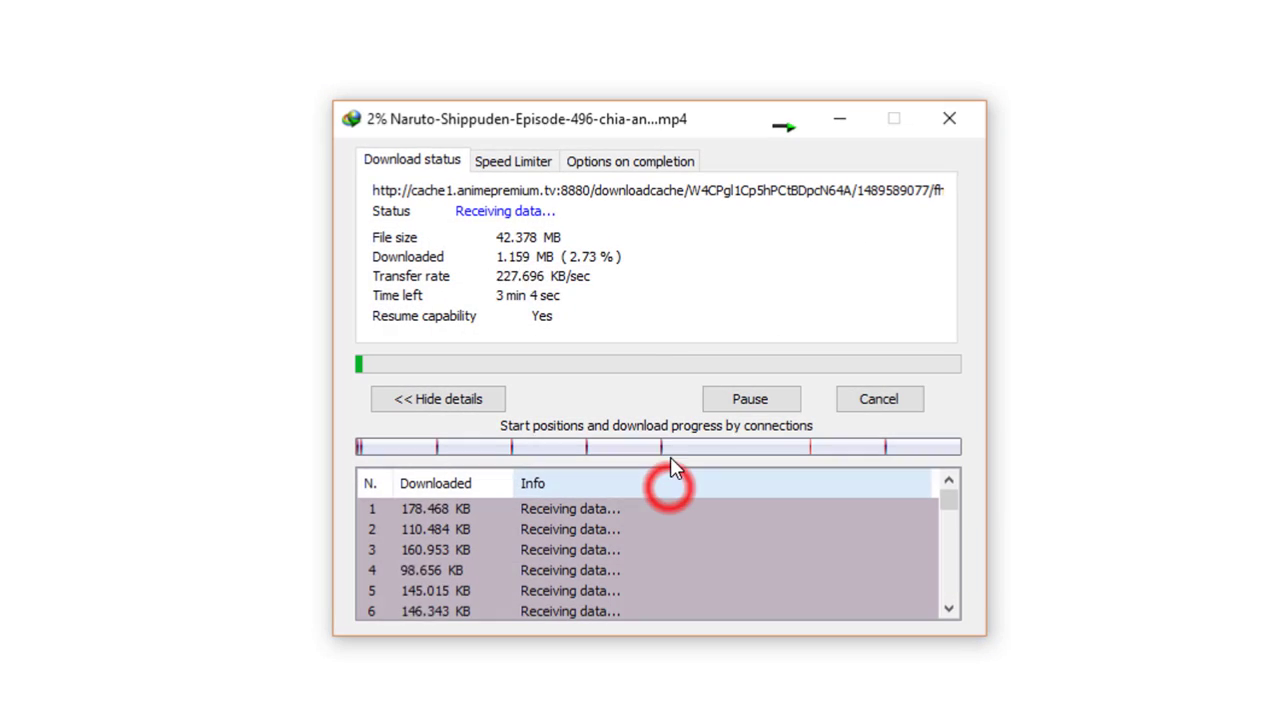
Step: Pause the Naruto Shippuden Episode 496 download, dismiss its progress dialog and close the blank browser tab
{"action": "left_click", "coordinate": [750, 394]}
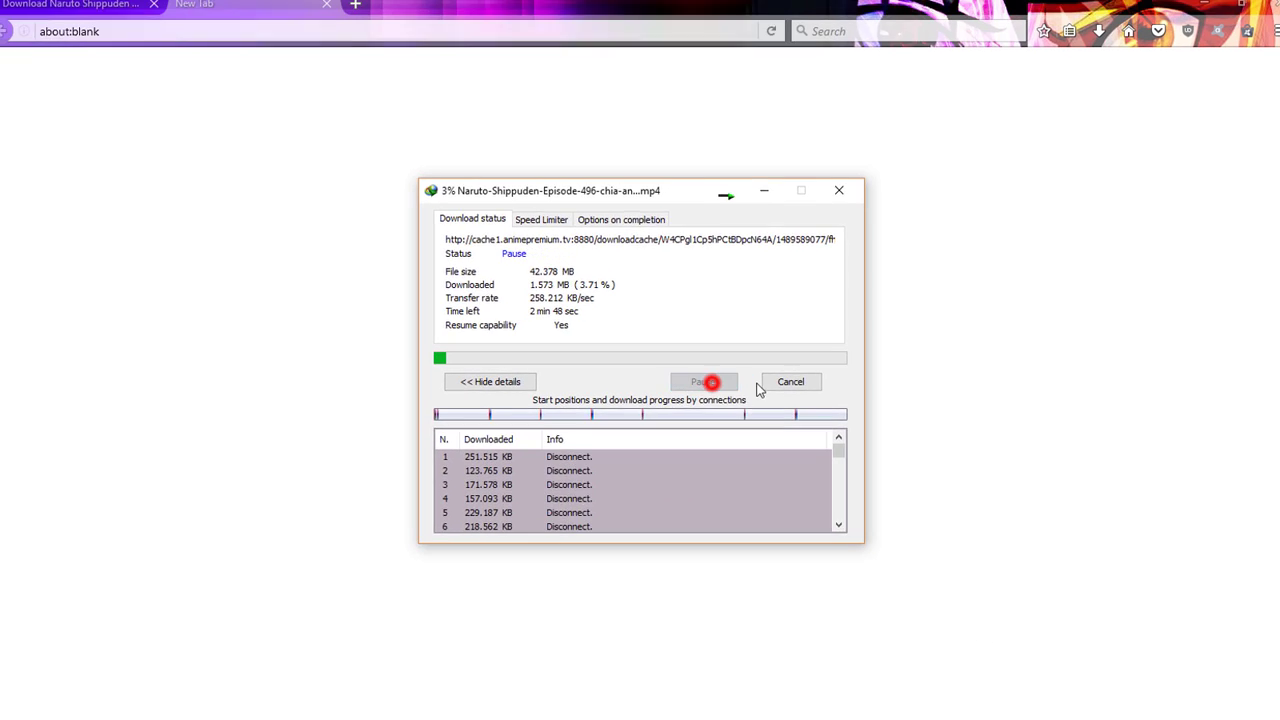
{"action": "left_click", "coordinate": [790, 382]}
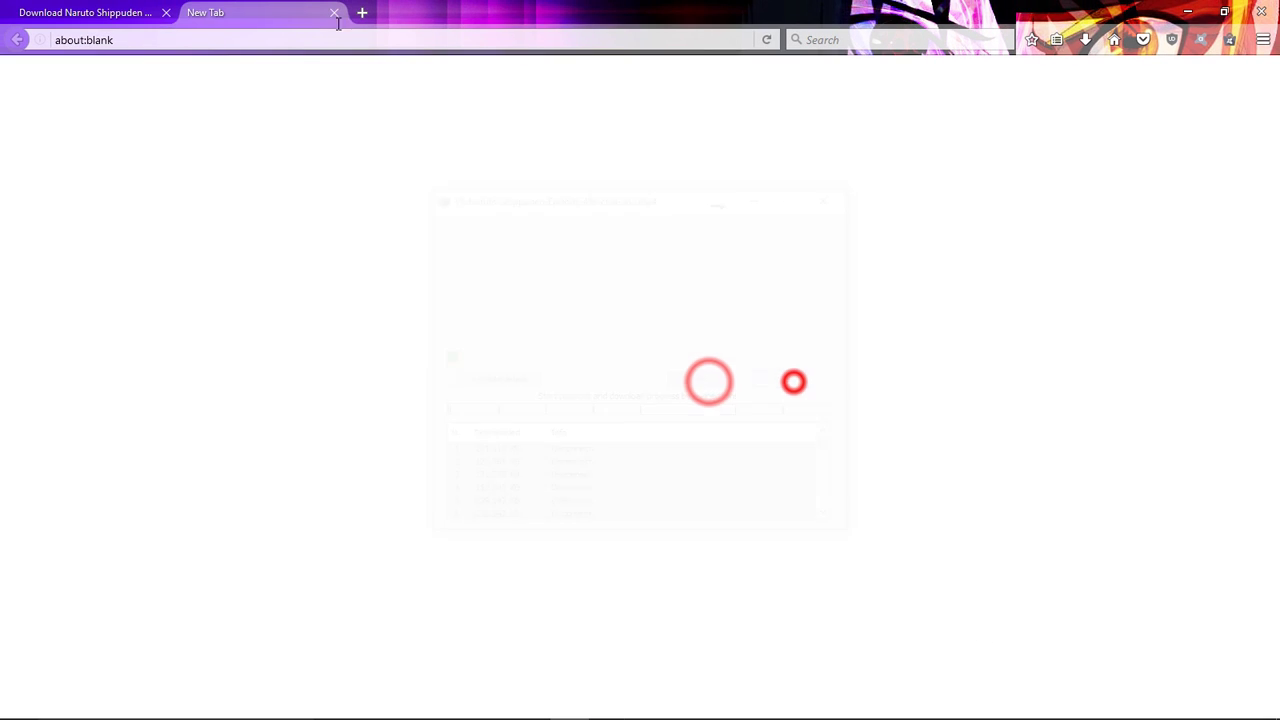
{"action": "left_click", "coordinate": [334, 16]}
Step: Open the KissAnime site at kissanime.ru from the browser bookmarks
{"action": "left_click", "coordinate": [1056, 40]}
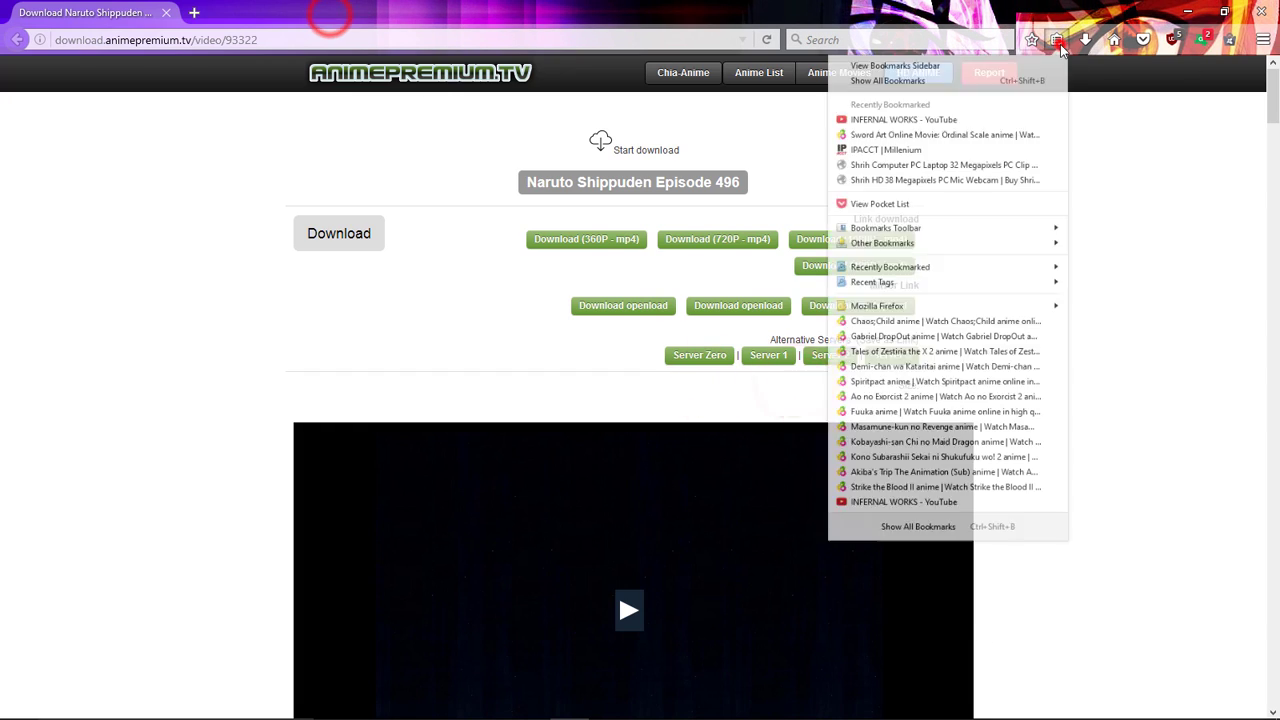
{"action": "mouse_move", "coordinate": [852, 276]}
{"action": "mouse_move", "coordinate": [516, 58]}
{"action": "left_click", "coordinate": [826, 62]}
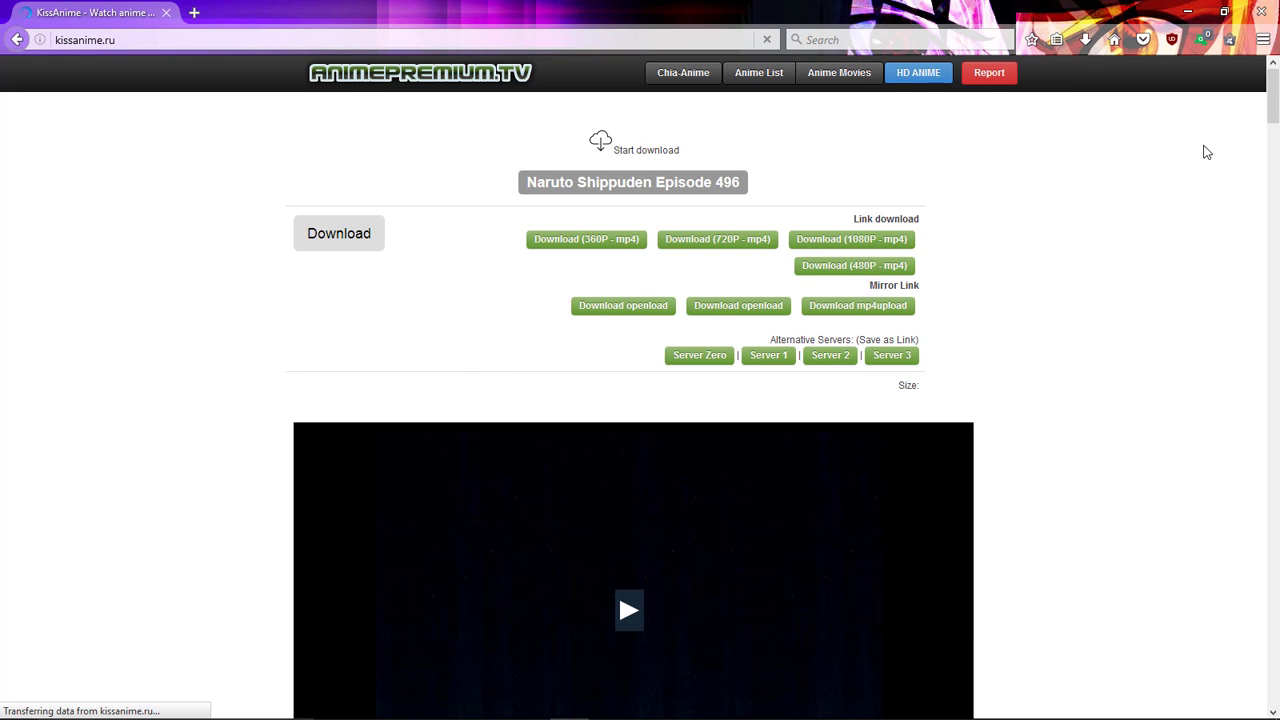
Step: Open Ao no Exorcist 2 from the New & Hot list and go to its Episode 009 page
{"action": "scroll", "coordinate": [1195, 183], "scroll_direction": "down", "scroll_amount": 6}
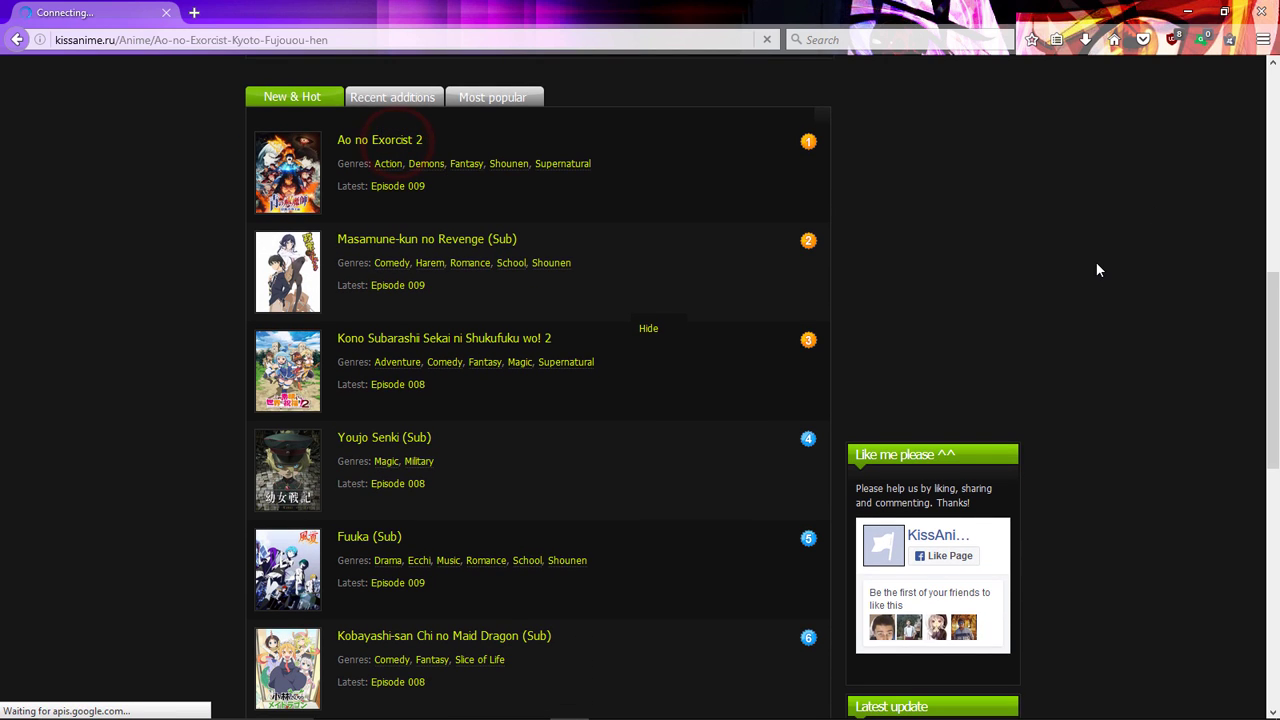
{"action": "scroll", "coordinate": [474, 397], "scroll_direction": "down", "scroll_amount": 5}
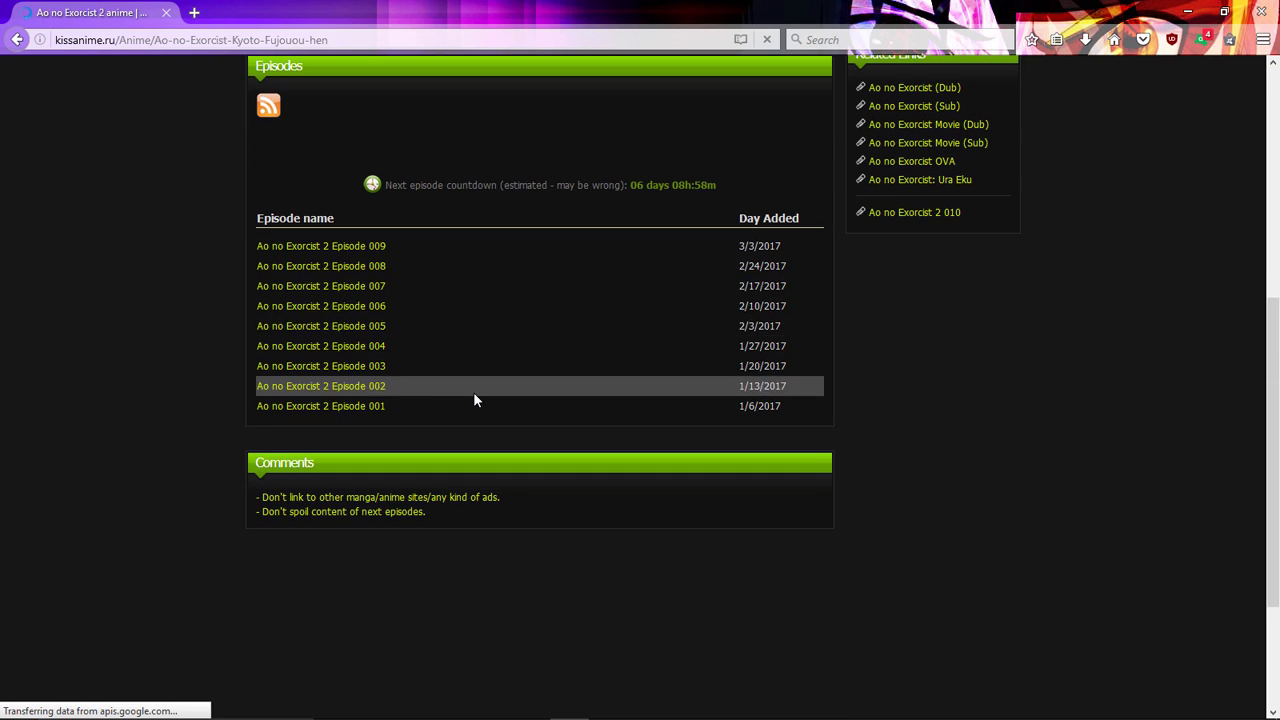
{"action": "left_click", "coordinate": [365, 246]}
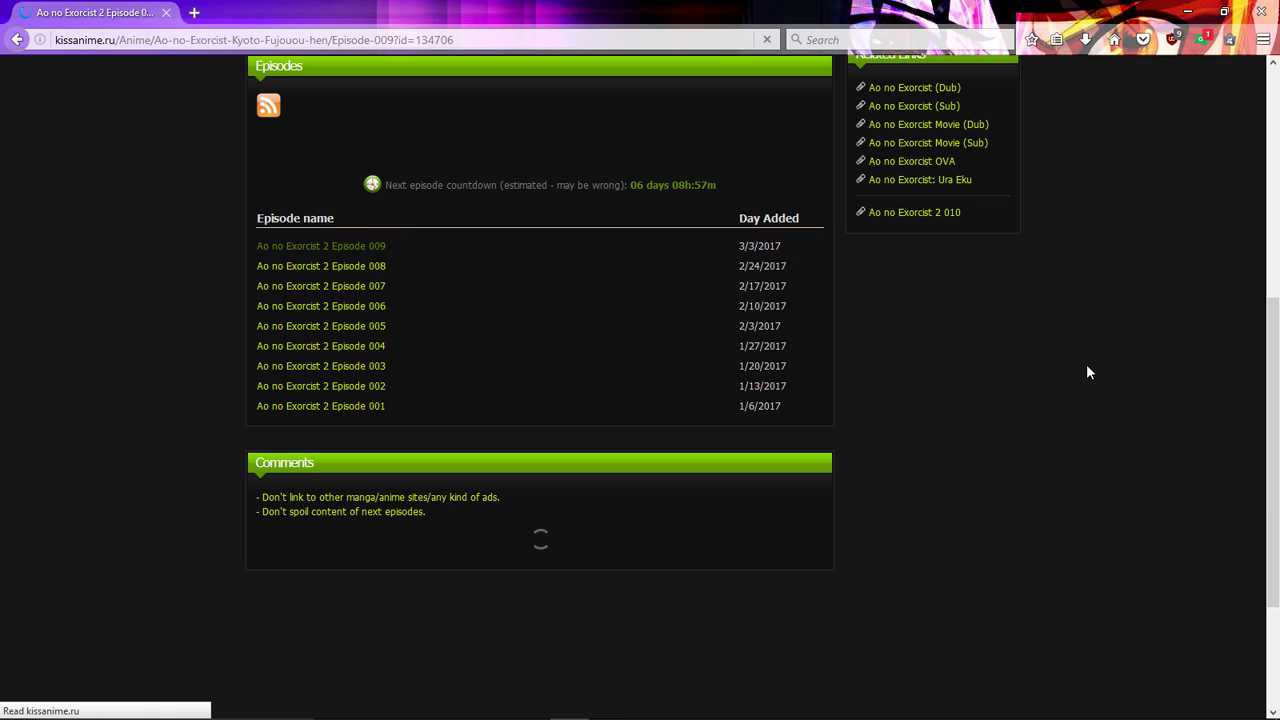
Step: Check which video resolutions the quality selector offers for Ao no Exorcist 2 Episode 009
{"action": "scroll", "coordinate": [1080, 383], "scroll_direction": "down", "scroll_amount": 4}
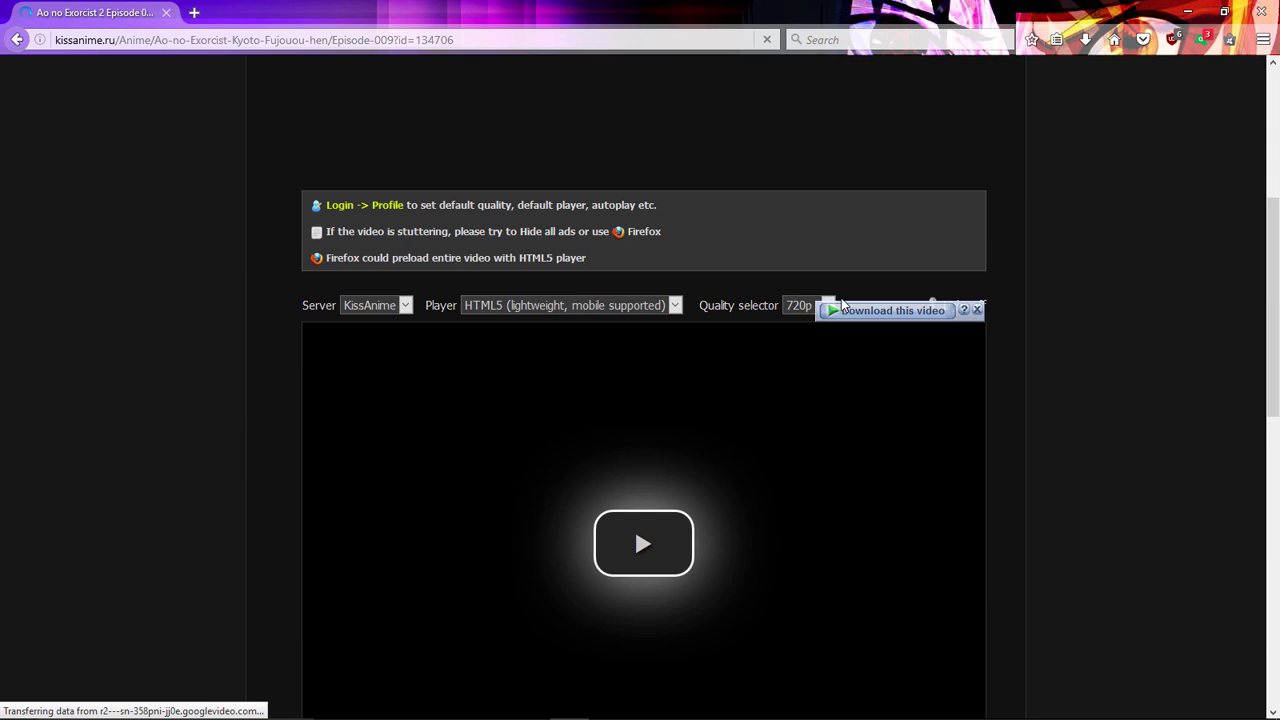
{"action": "left_click", "coordinate": [830, 302]}
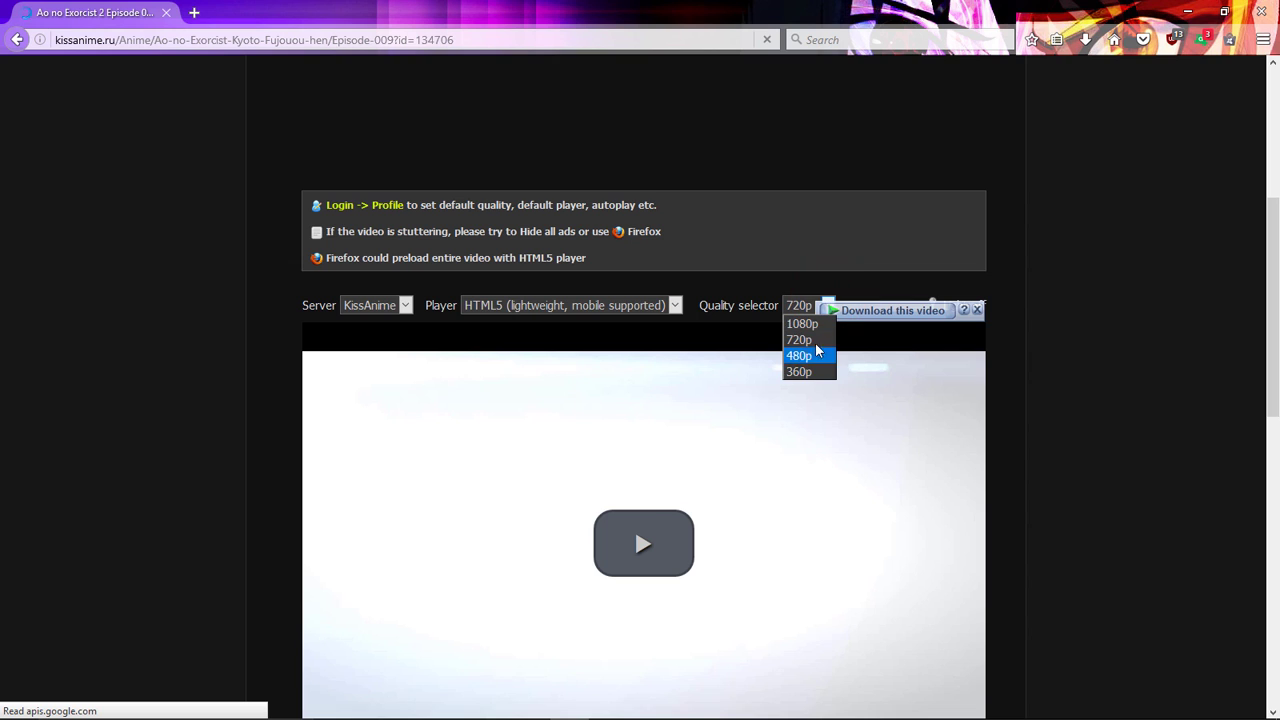
{"action": "left_click", "coordinate": [1193, 348]}
Step: Start downloading the Ao no Exorcist 2 Episode 009 video through IDM in the Video category
{"action": "scroll", "coordinate": [1074, 343], "scroll_direction": "down", "scroll_amount": 3}
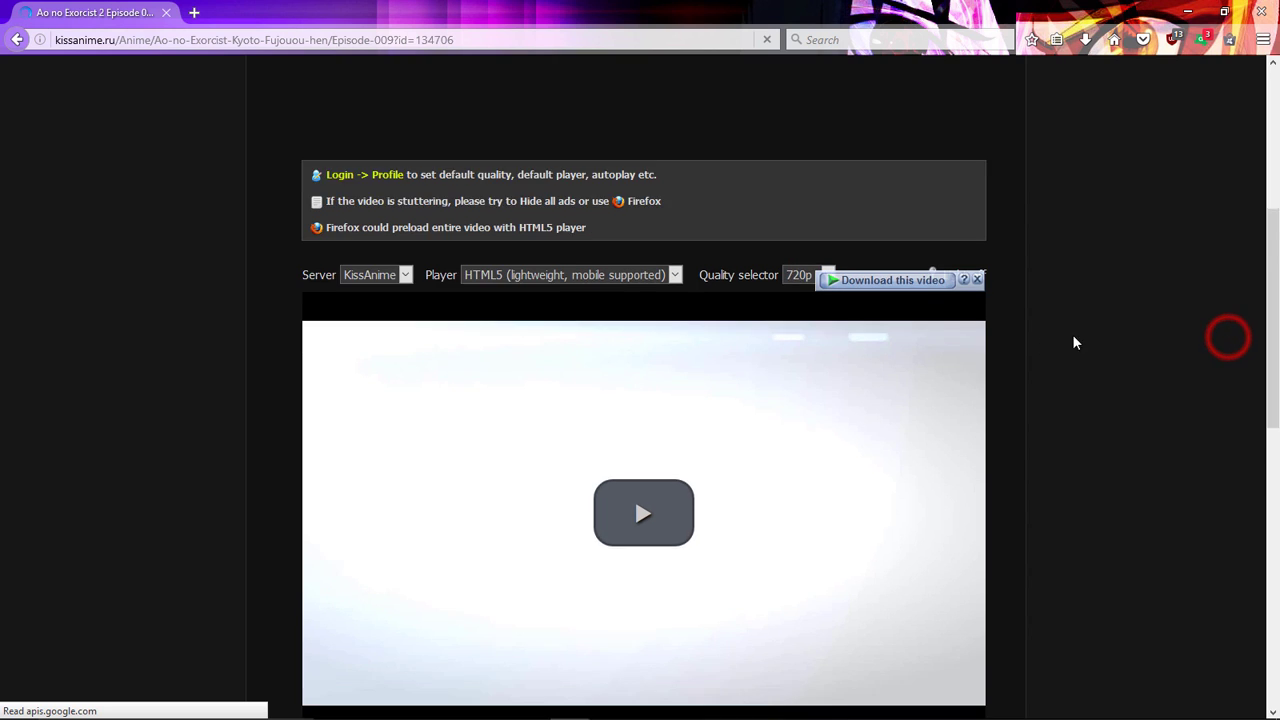
{"action": "left_click", "coordinate": [882, 130]}
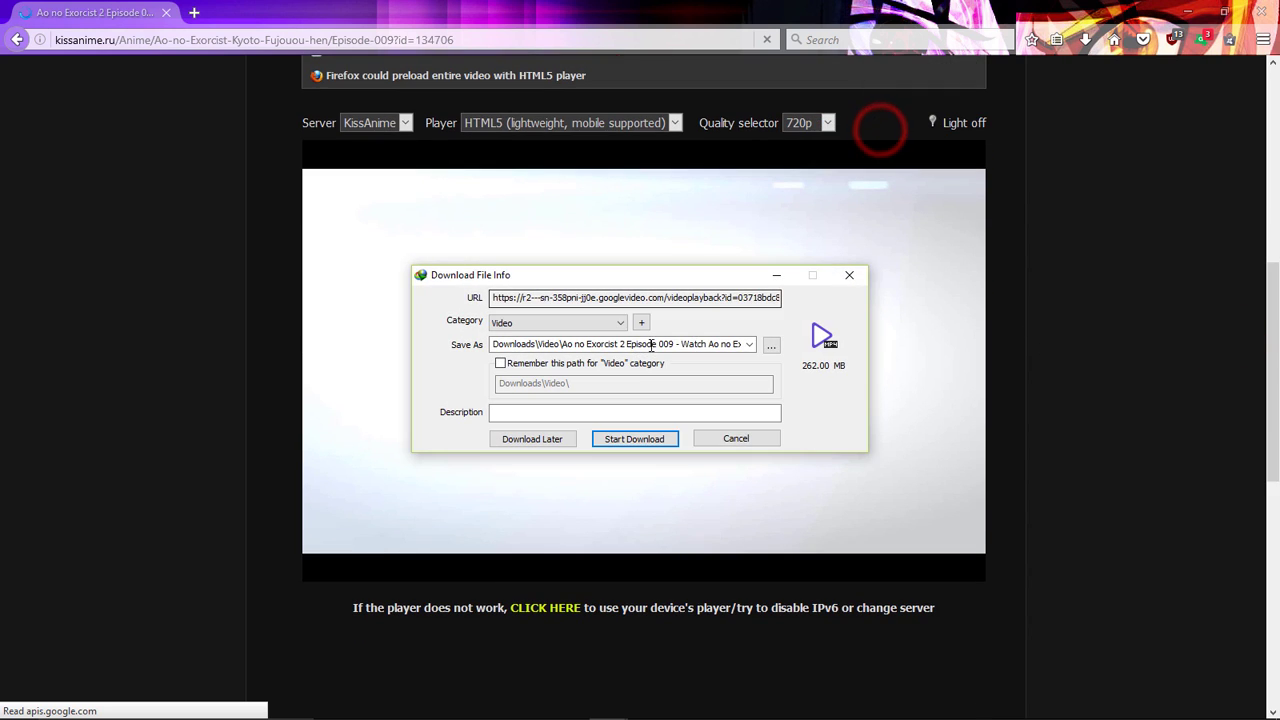
{"action": "left_click", "coordinate": [634, 438]}
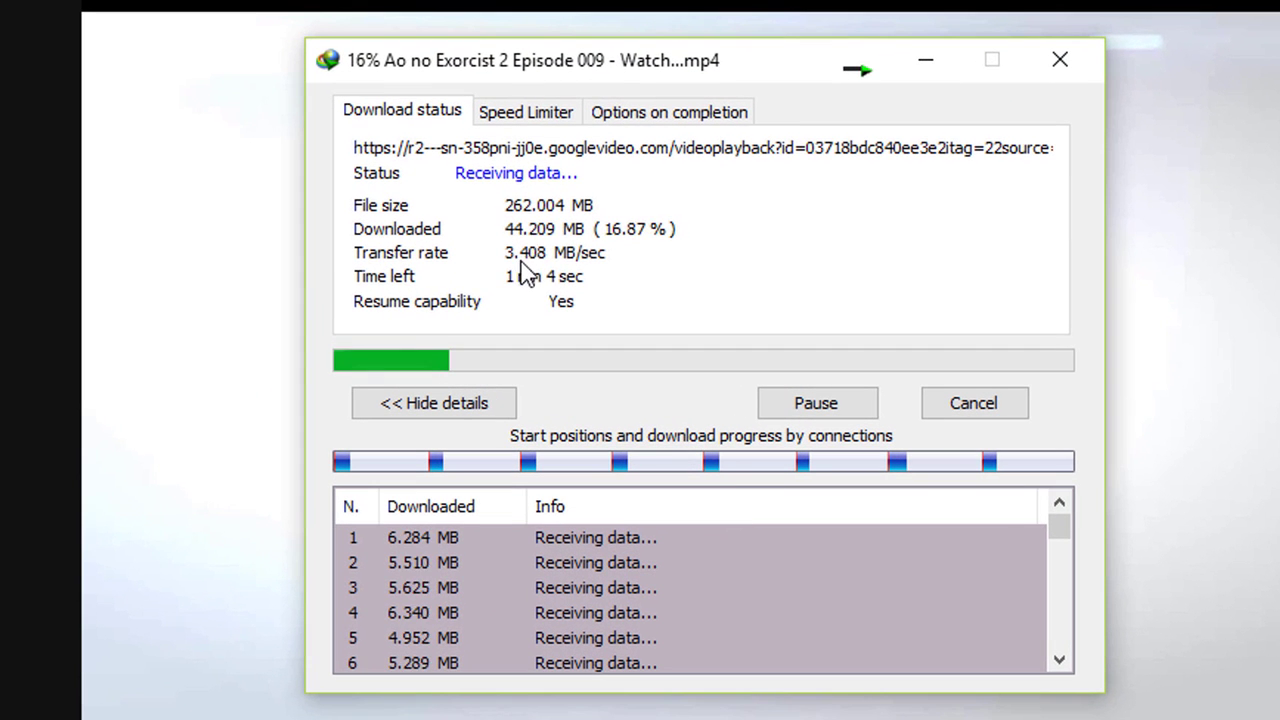